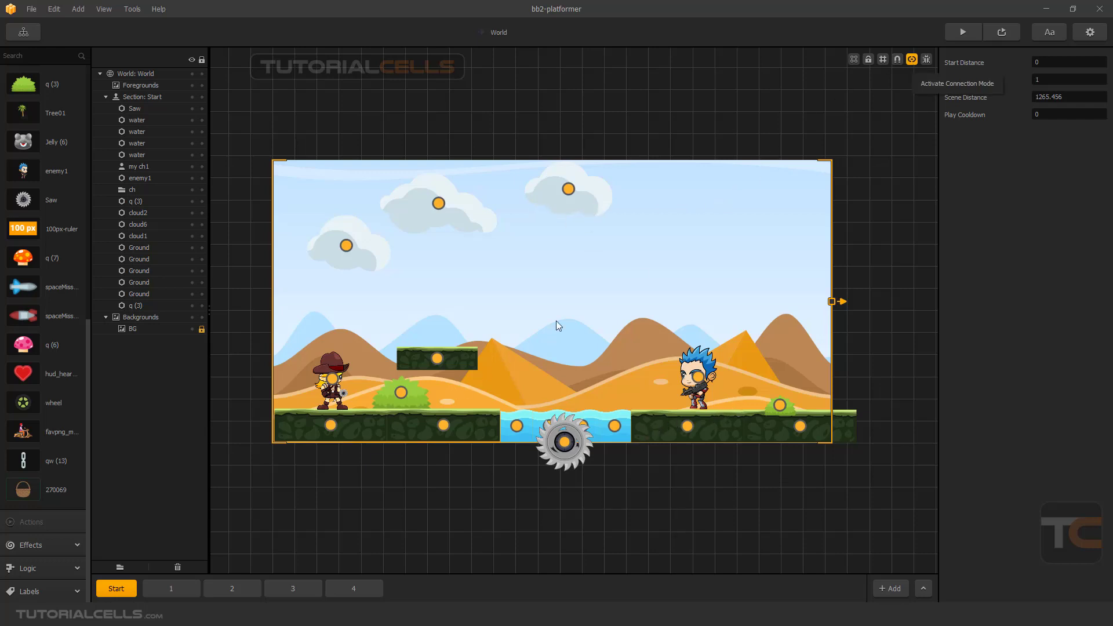
# Turn off connection mode and place a heart object in the scene just below cloud1
pyautogui.click(910, 60)
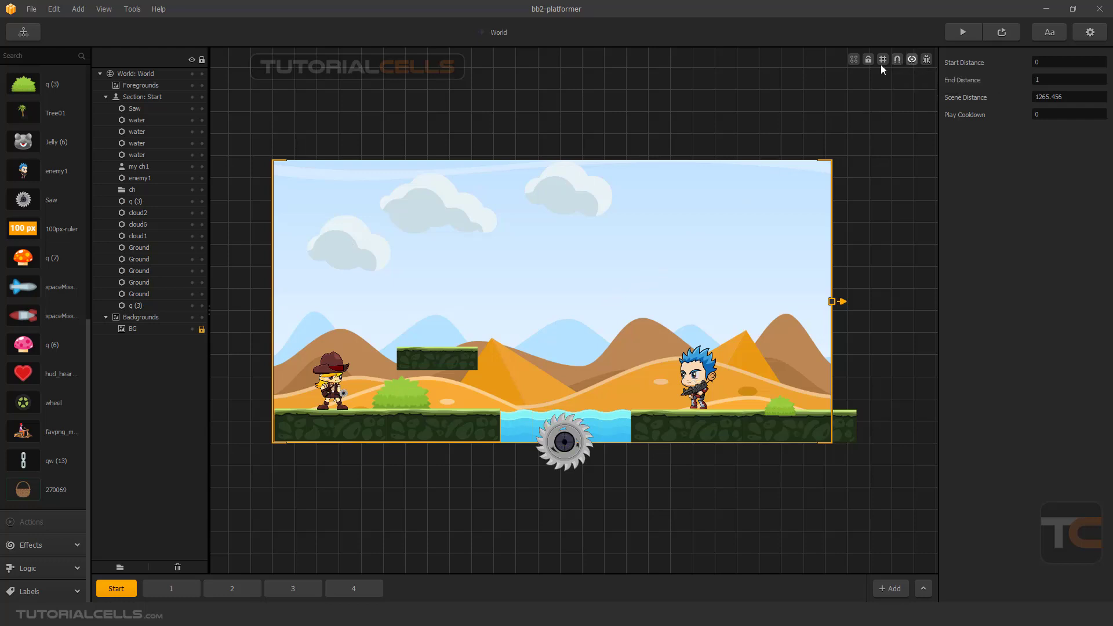
pyautogui.click(372, 261)
pyautogui.scroll(1, 375, 259)
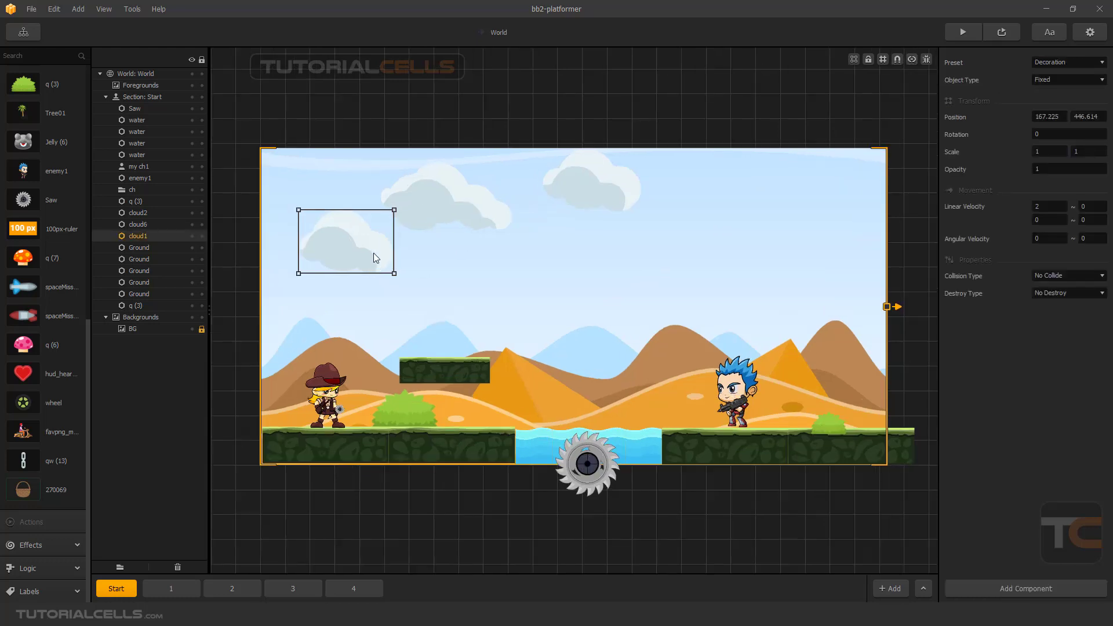
pyautogui.moveTo(23, 373); pyautogui.dragTo(347, 296)
# Set cloud1's first linear velocity value to 5 and preview the scene's motion
pyautogui.click(342, 249)
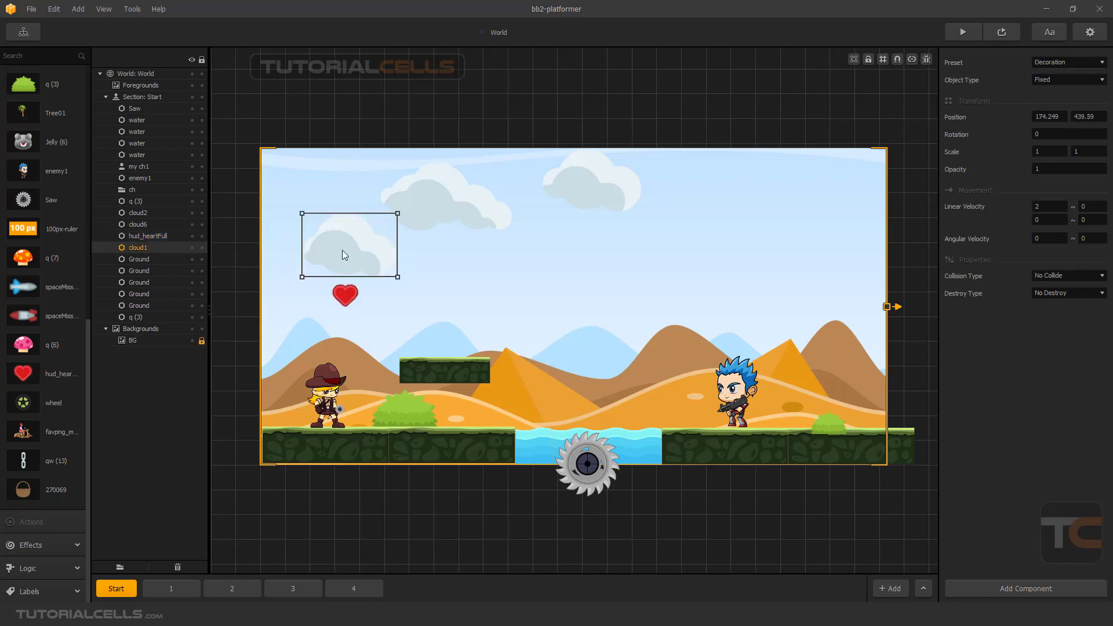
pyautogui.doubleClick(1036, 206)
pyautogui.write('5')
pyautogui.press('Return')
pyautogui.click(998, 33)
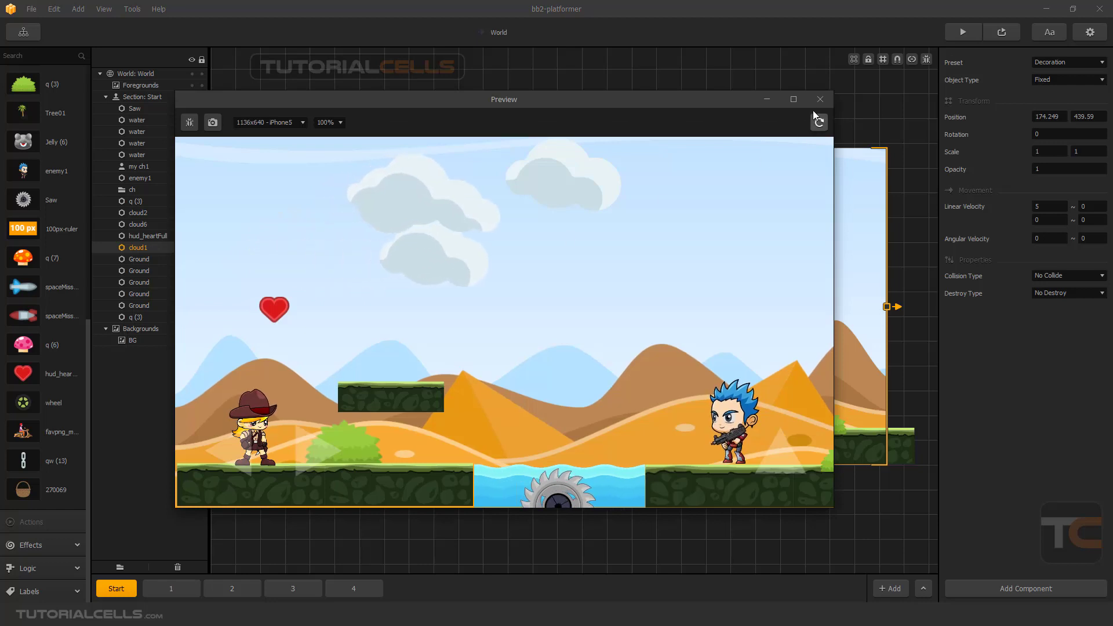
pyautogui.click(820, 99)
# Activate connection mode, connect cloud1 to the heart below it, and align the two objects vertically
pyautogui.click(351, 298)
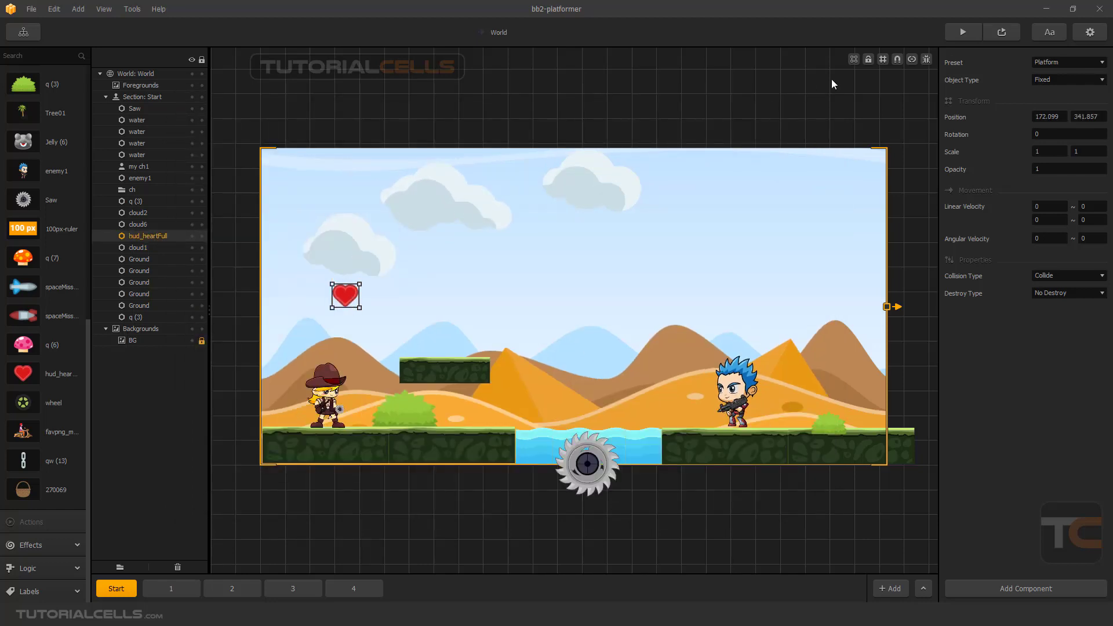
pyautogui.click(911, 60)
pyautogui.scroll(3, 326, 283)
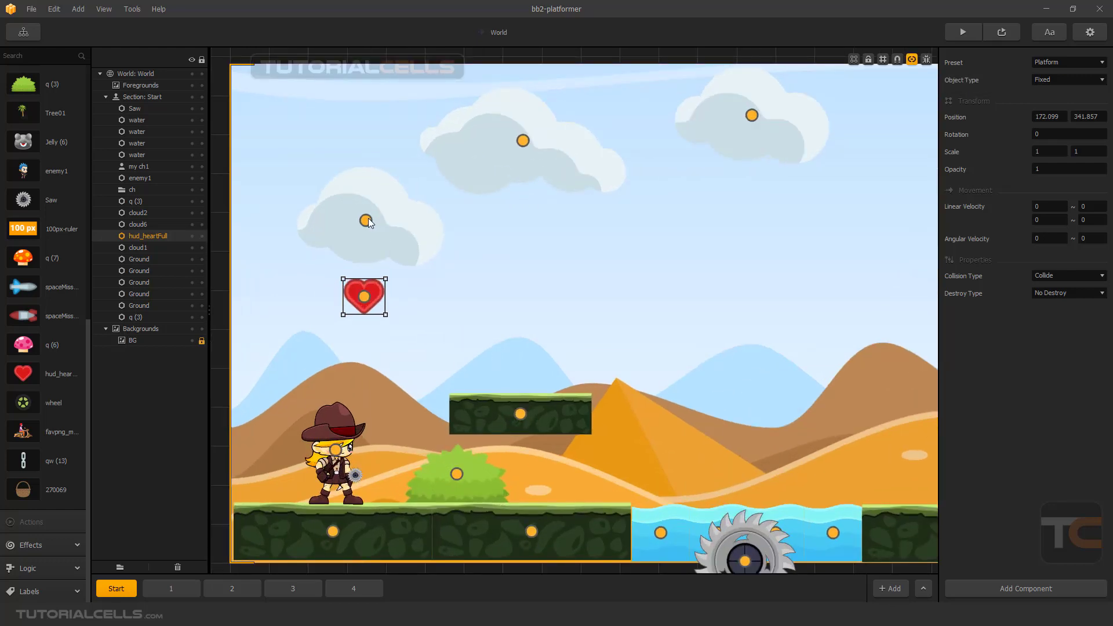
pyautogui.moveTo(369, 223); pyautogui.dragTo(366, 300)
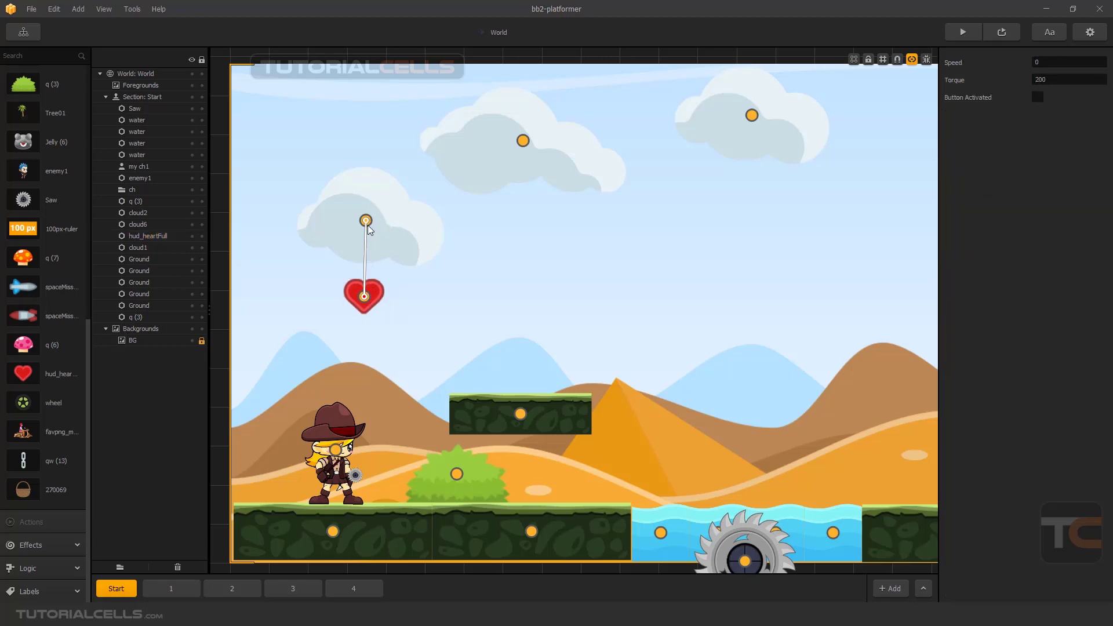
pyautogui.moveTo(400, 232); pyautogui.dragTo(401, 234)
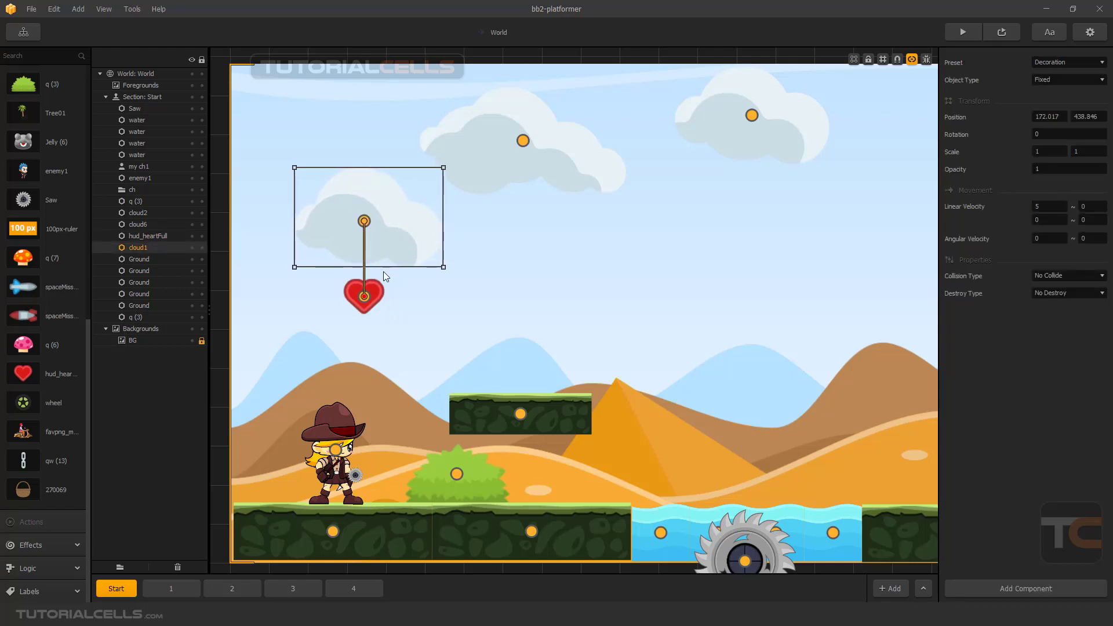
pyautogui.click(377, 291)
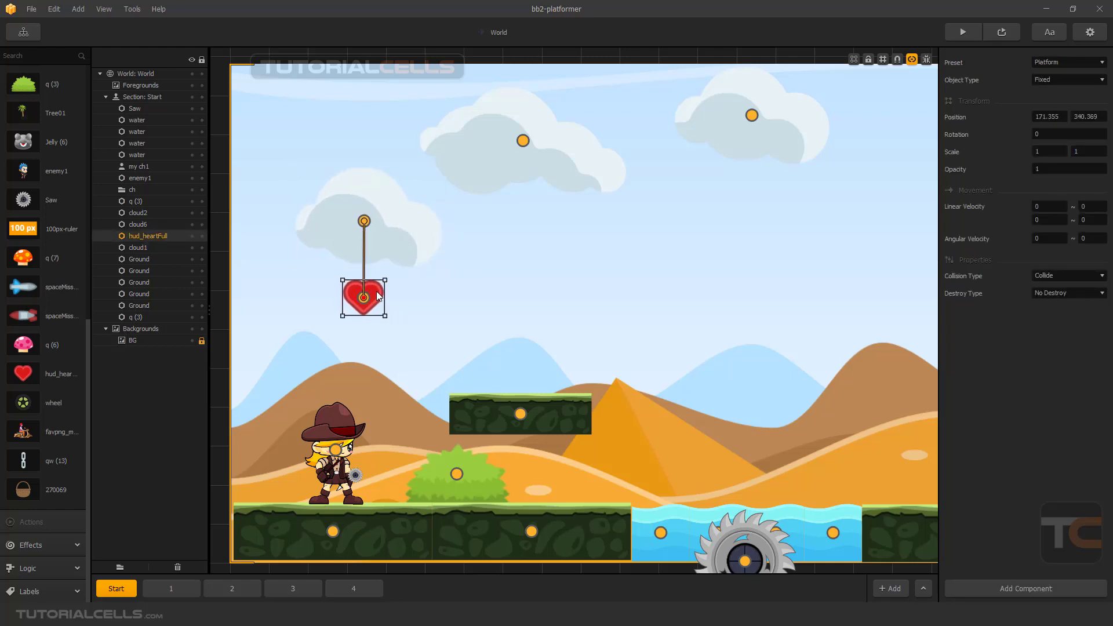
# Select the link between cloud1 and the heart and preview how the connected objects move
pyautogui.click(364, 262)
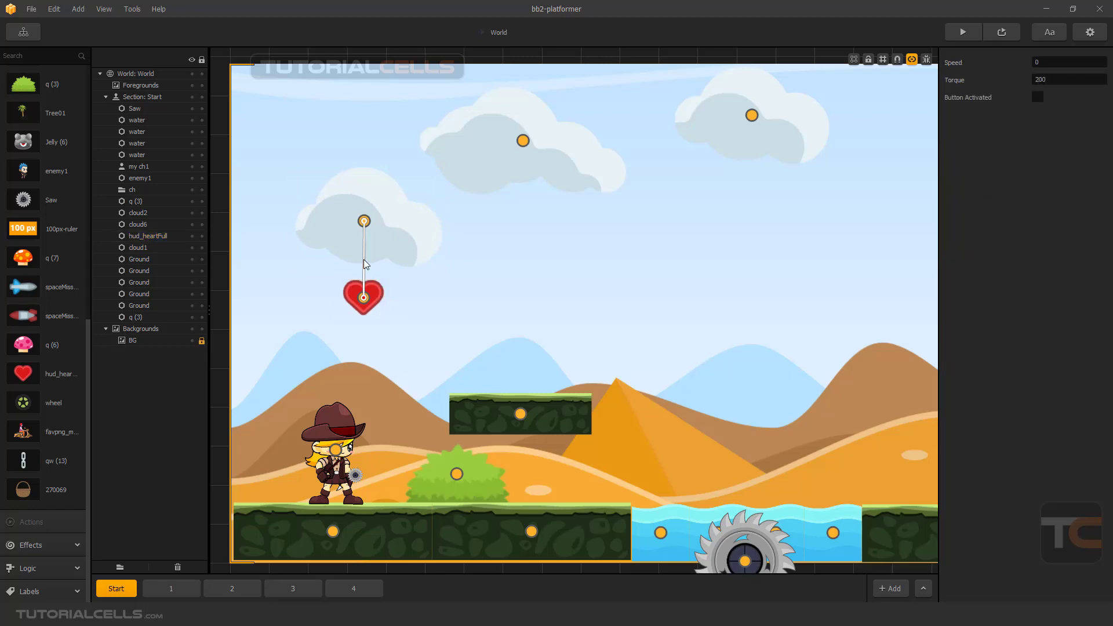
pyautogui.click(1001, 31)
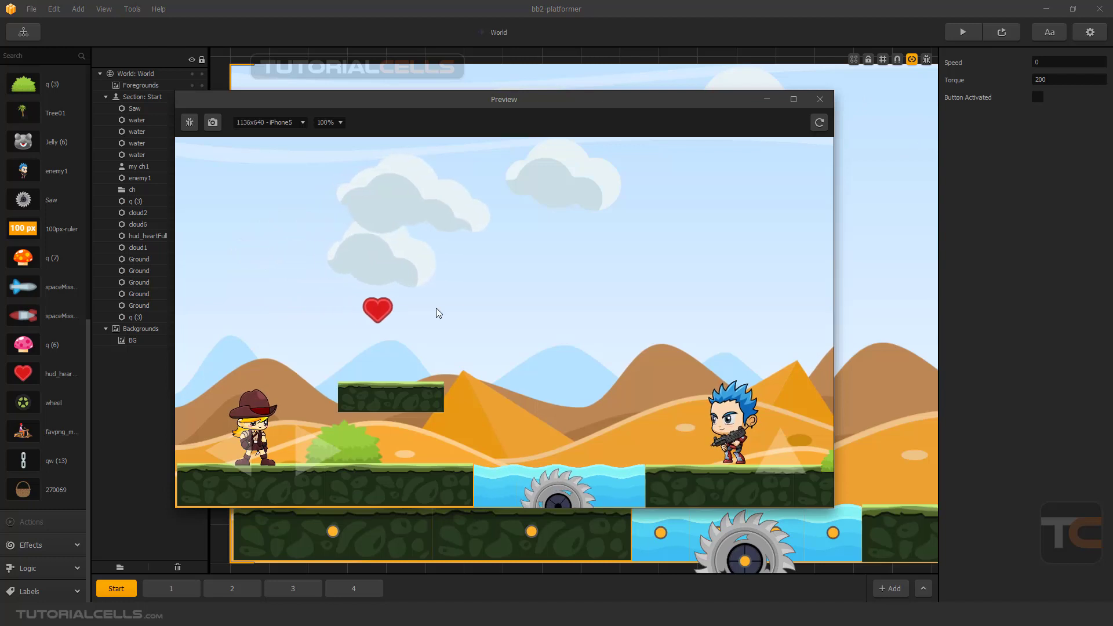
pyautogui.press('Escape')
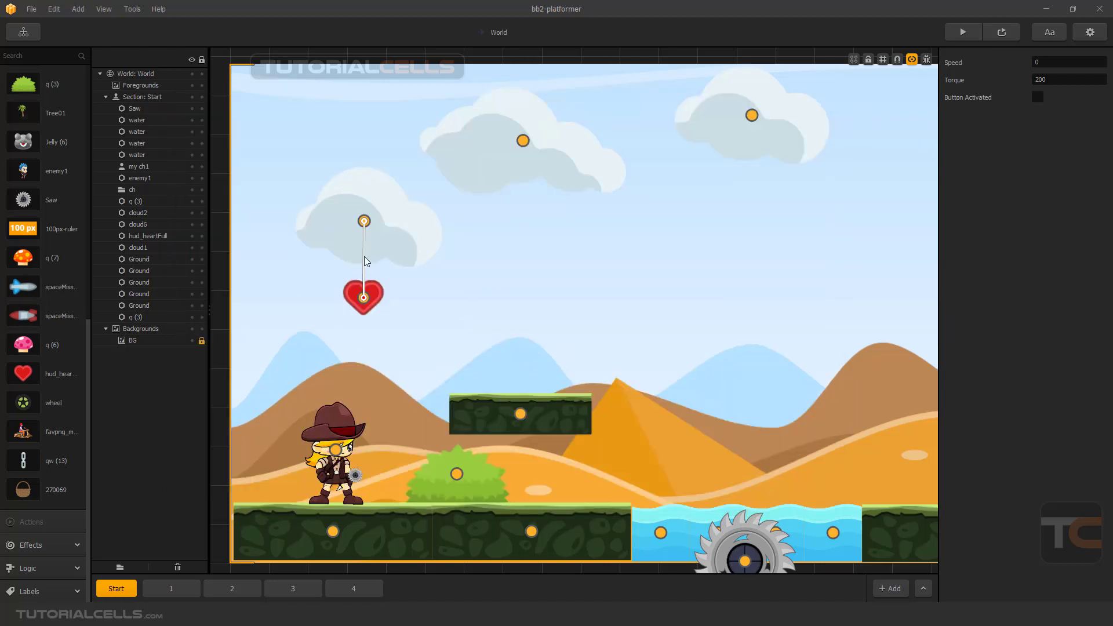
# Connect the heart back to cloud1, shift the heart to about 167, 339, and preview the scene
pyautogui.click(376, 258)
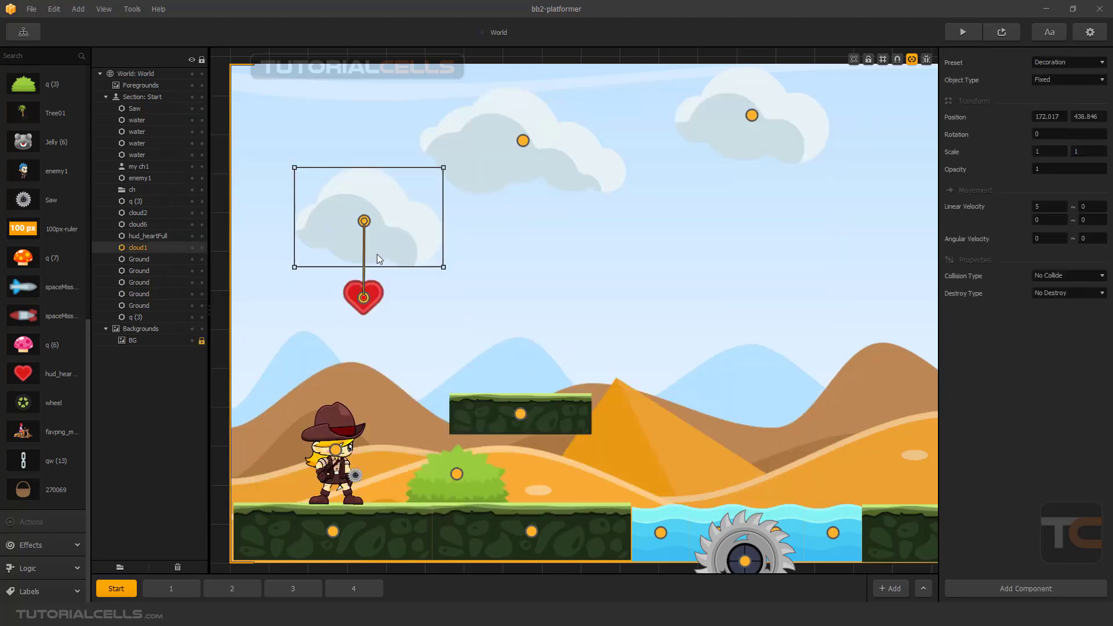
pyautogui.click(365, 276)
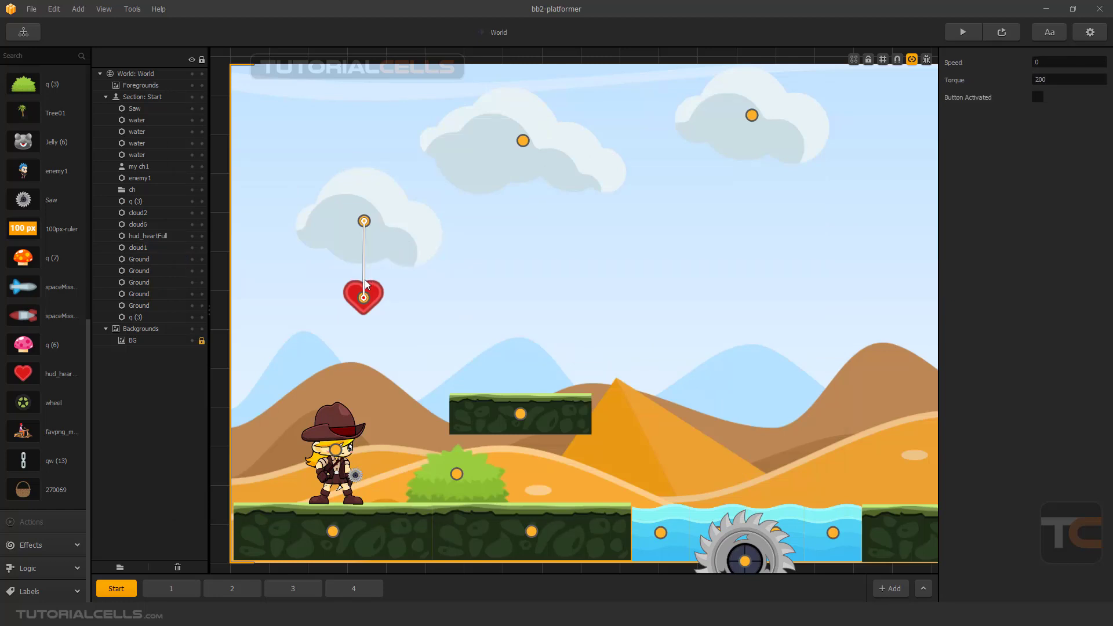
pyautogui.moveTo(363, 297); pyautogui.dragTo(365, 222)
pyautogui.moveTo(374, 232)
pyautogui.mouseDown()
pyautogui.moveTo(398, 220)
pyautogui.moveTo(389, 221)
pyautogui.mouseUp()
pyautogui.moveTo(368, 294); pyautogui.dragTo(365, 295)
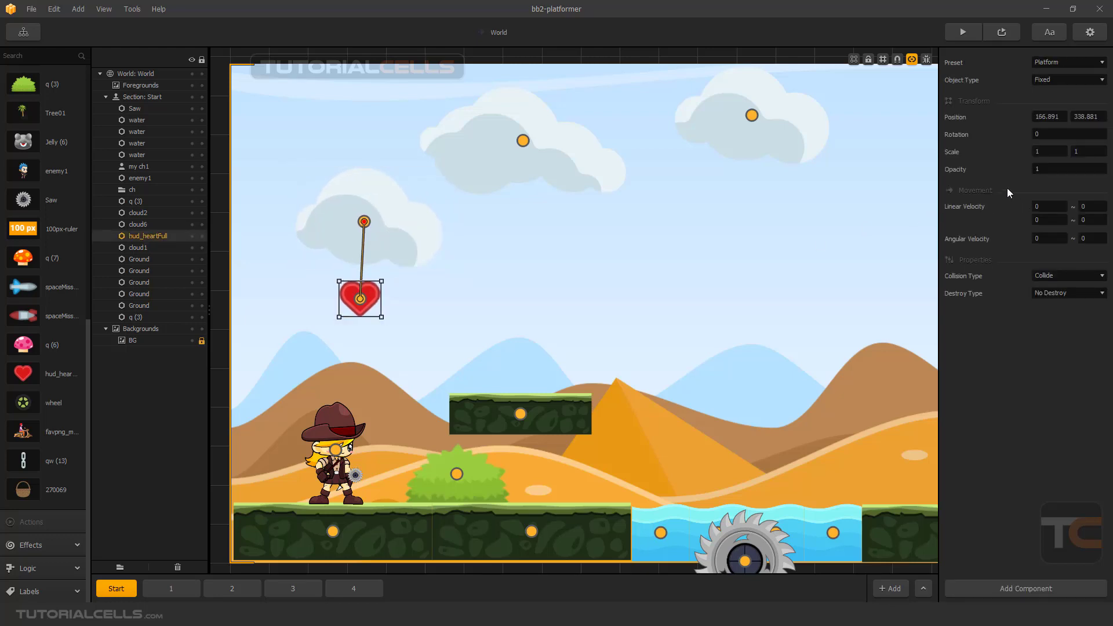
pyautogui.click(995, 36)
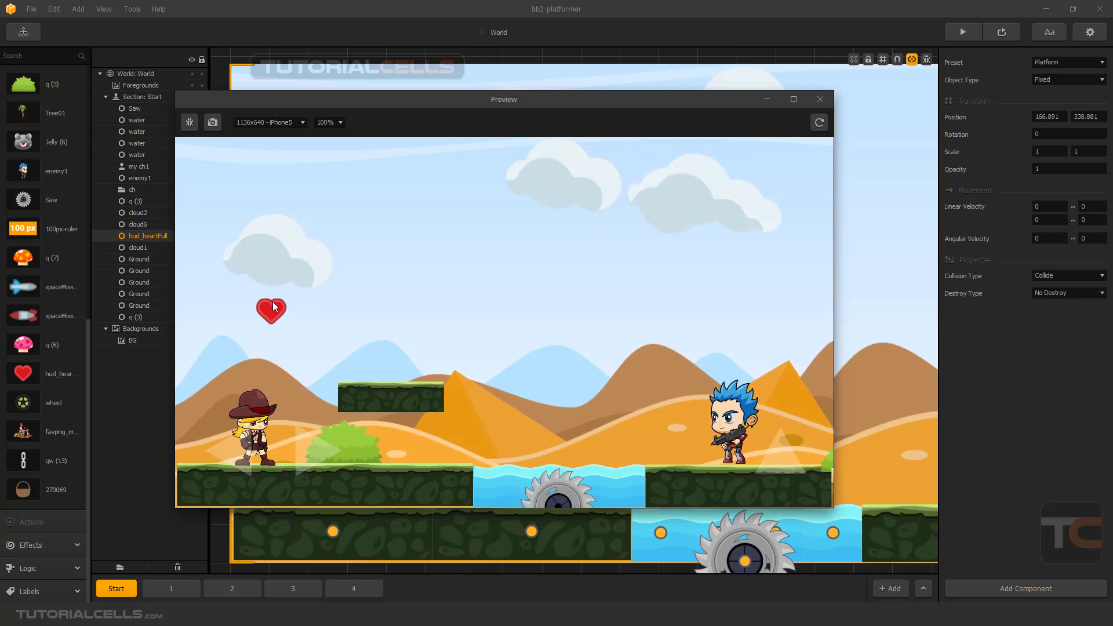
pyautogui.click(820, 99)
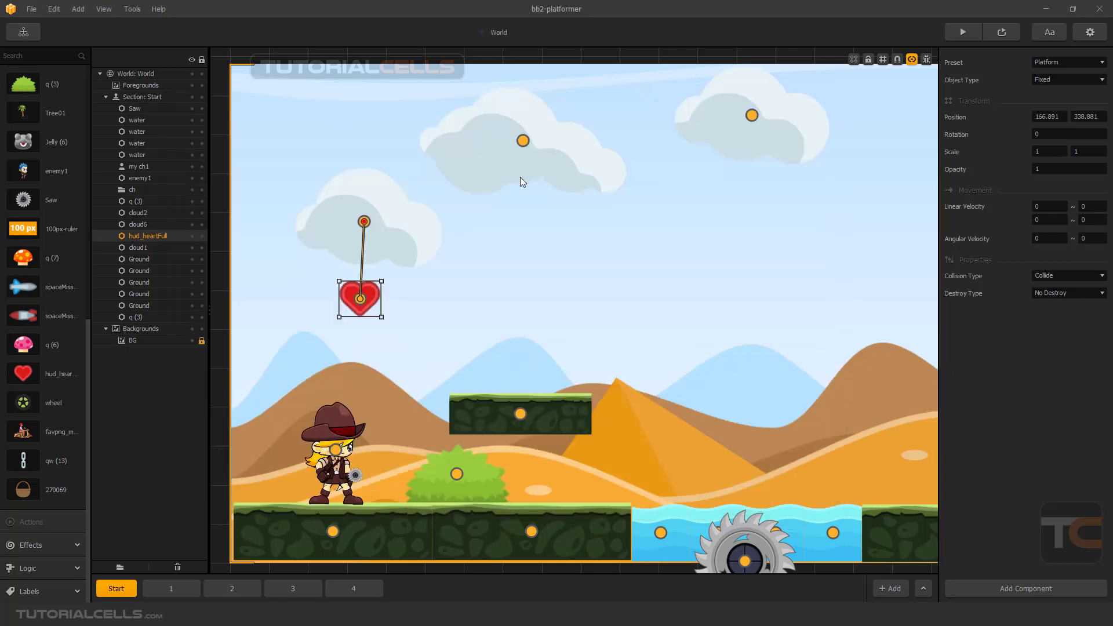
# Nudge cloud1 into line above the heart and remove the connection between them
pyautogui.moveTo(422, 226); pyautogui.dragTo(419, 226)
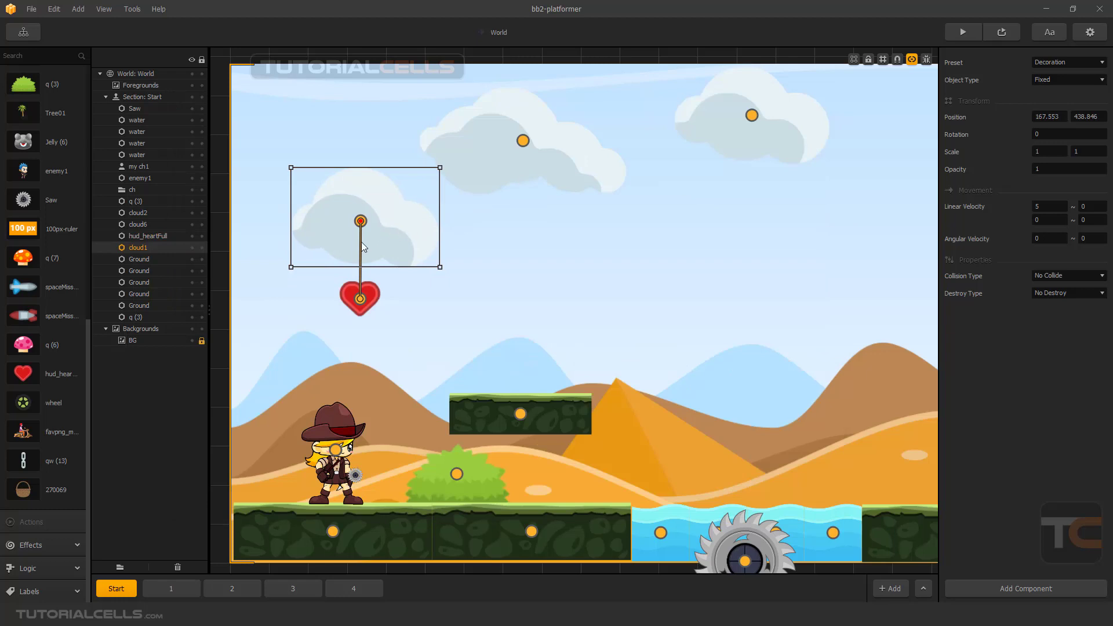
pyautogui.click(359, 274)
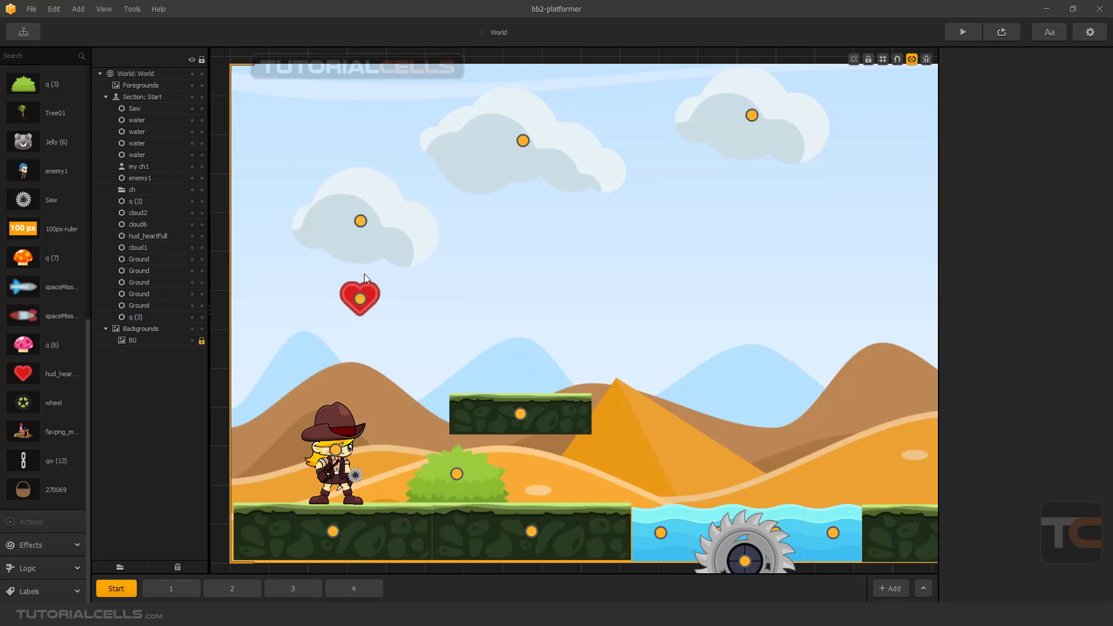
pyautogui.click(375, 287)
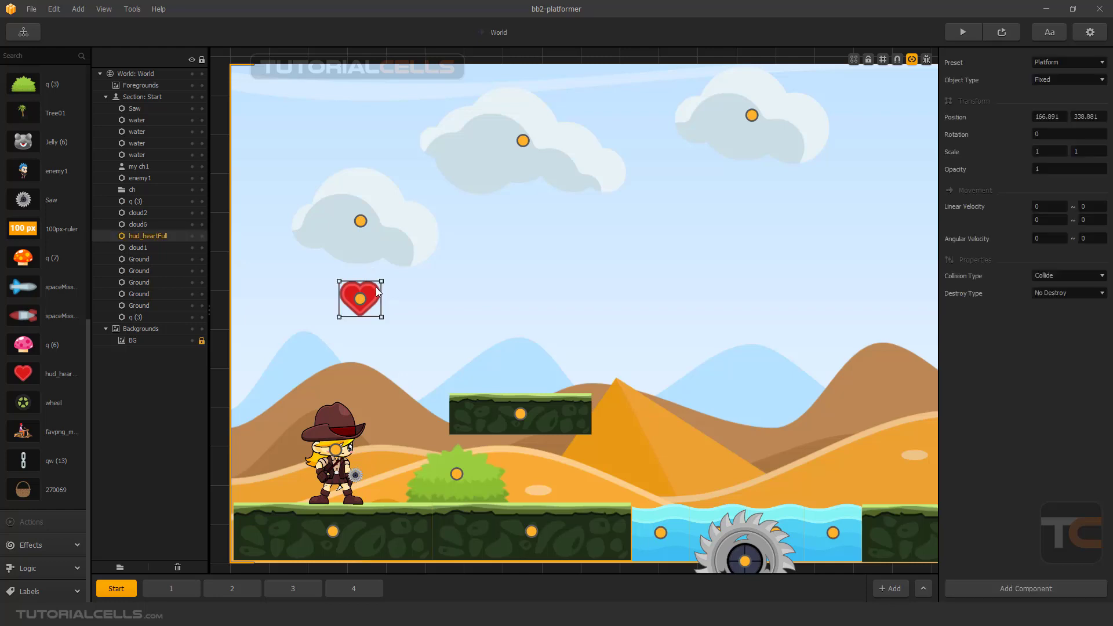
pyautogui.press('Delete')
pyautogui.scroll(2, 353, 416)
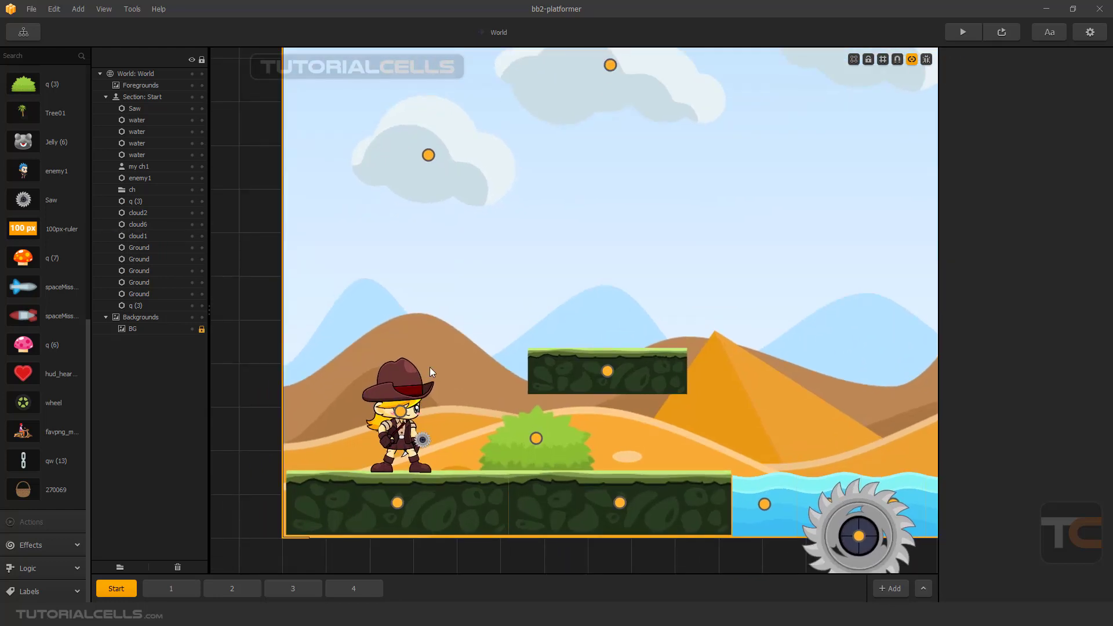
pyautogui.hotkey('ctrl', 'z')
# Move the heart down beside the character, behind its back, to about 74, 138
pyautogui.moveTo(430, 367); pyautogui.dragTo(497, 305)
pyautogui.moveTo(514, 188); pyautogui.dragTo(501, 380)
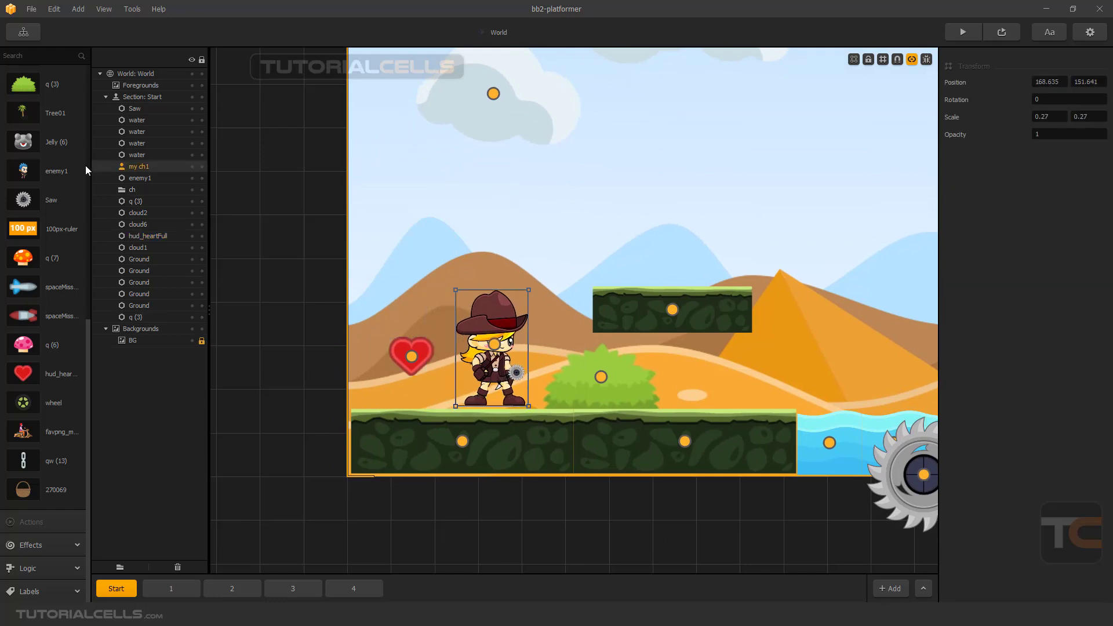
# Delete the Saw from the default animation of the my ch1 character and close the Animation Editor
pyautogui.scroll(5, 58, 144)
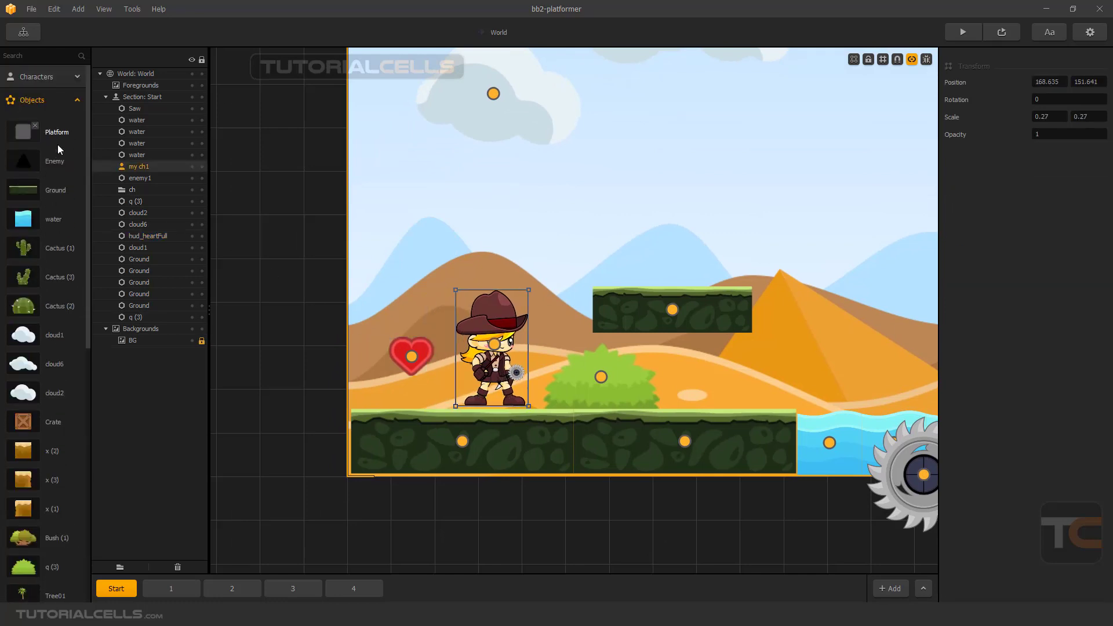
pyautogui.click(64, 78)
pyautogui.click(23, 109)
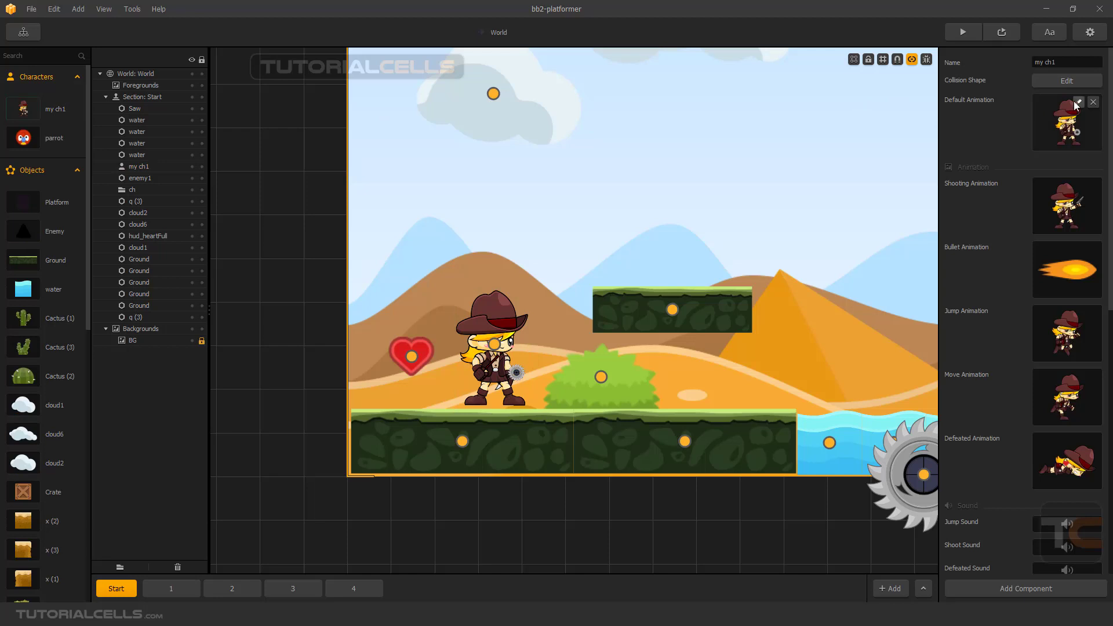
pyautogui.click(1077, 102)
pyautogui.moveTo(593, 347); pyautogui.dragTo(598, 335)
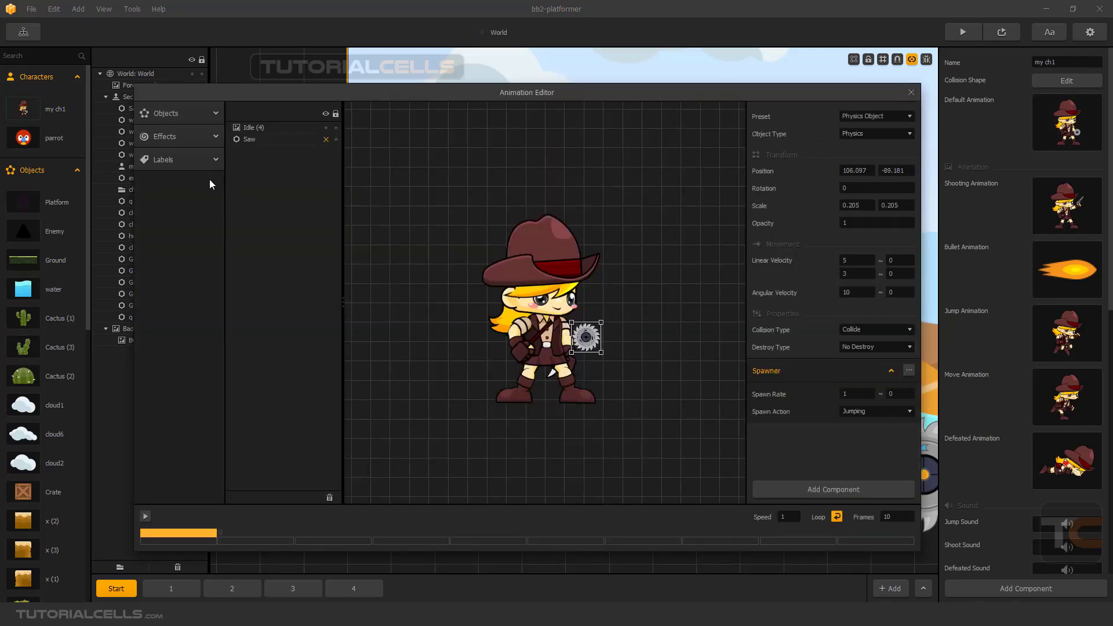
pyautogui.click(246, 139)
pyautogui.click(256, 129)
pyautogui.click(256, 140)
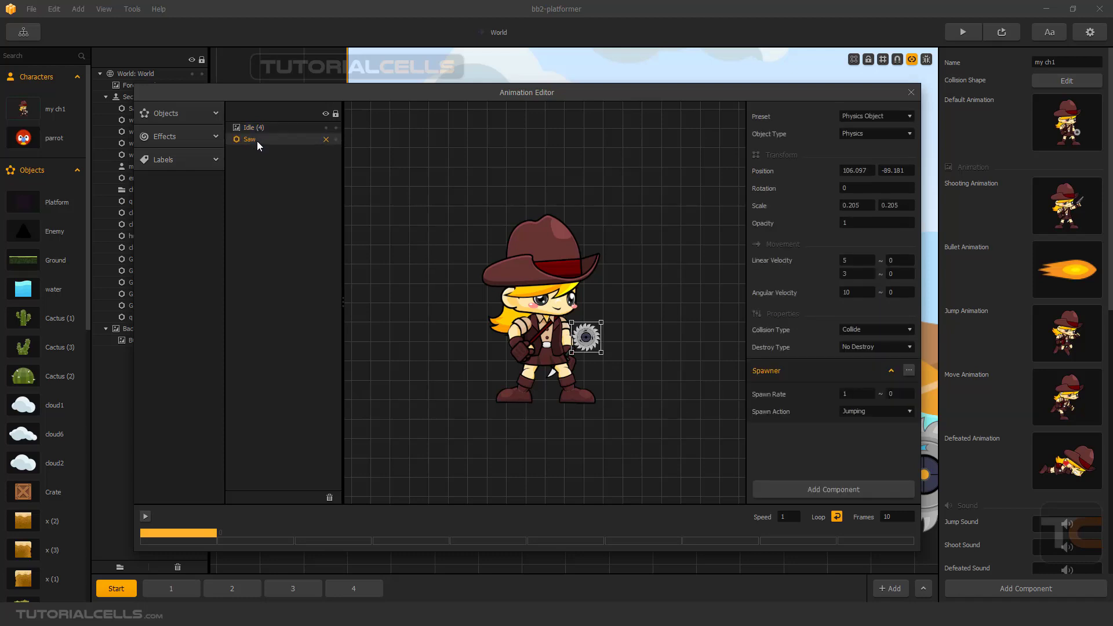
pyautogui.press('Delete')
pyautogui.click(911, 92)
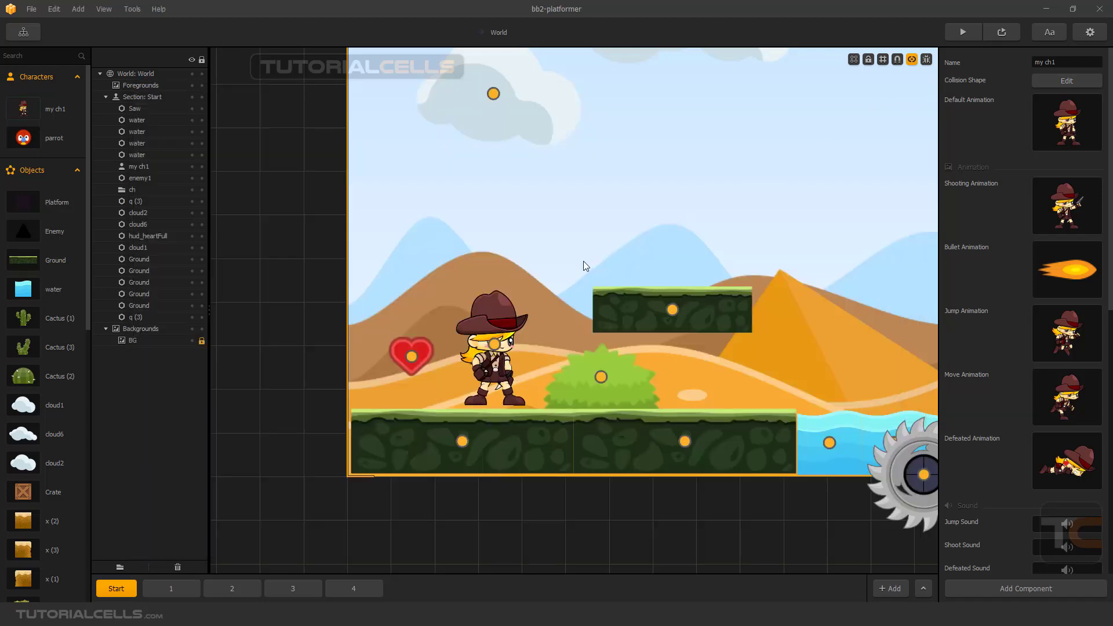
# Scale the heart beside the character down to about 0.664 and set its object type to Physics
pyautogui.click(427, 356)
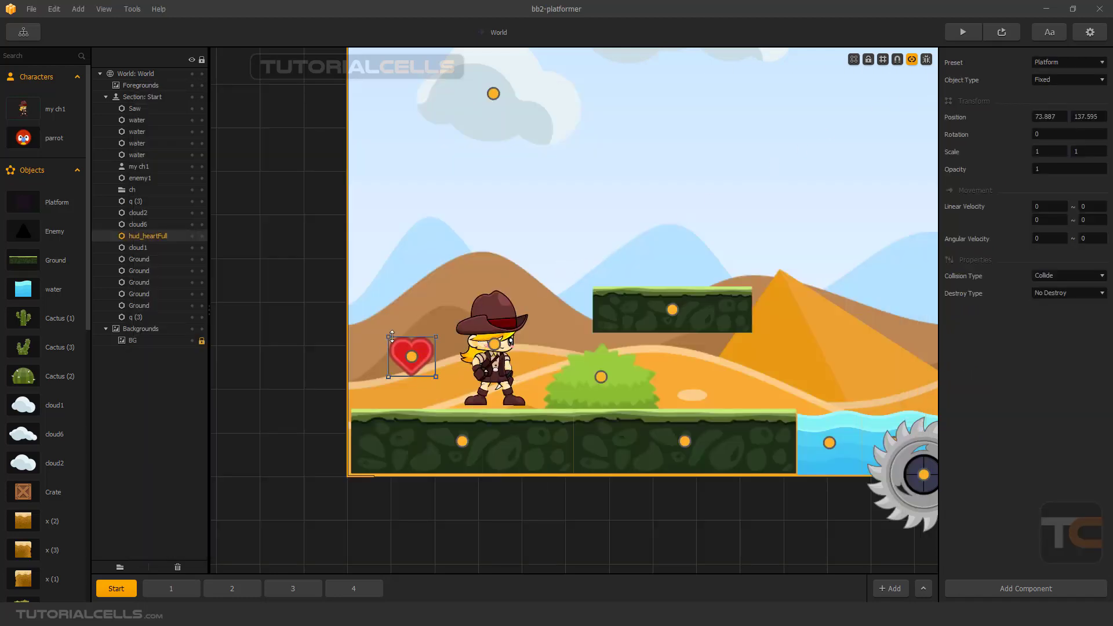
pyautogui.moveTo(388, 334); pyautogui.dragTo(441, 380)
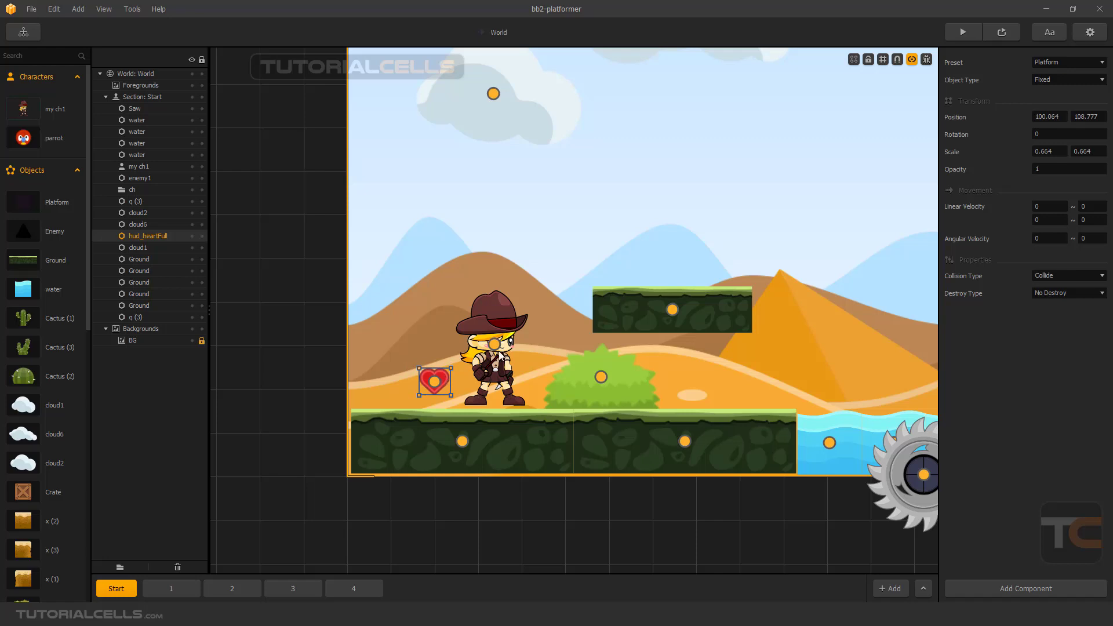
pyautogui.click(1067, 78)
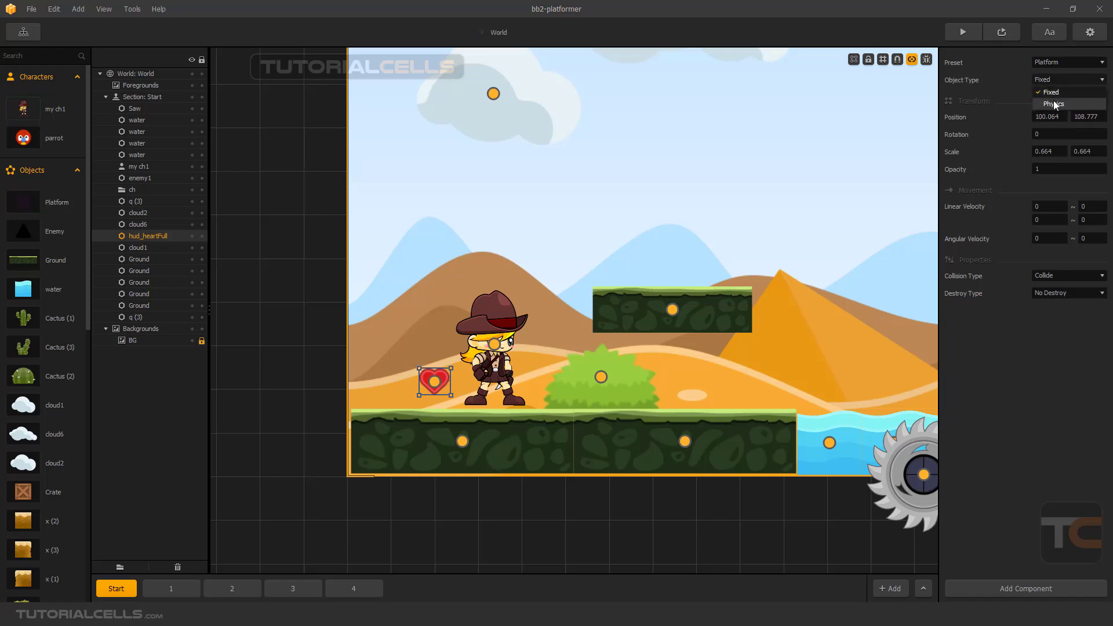
pyautogui.click(1057, 99)
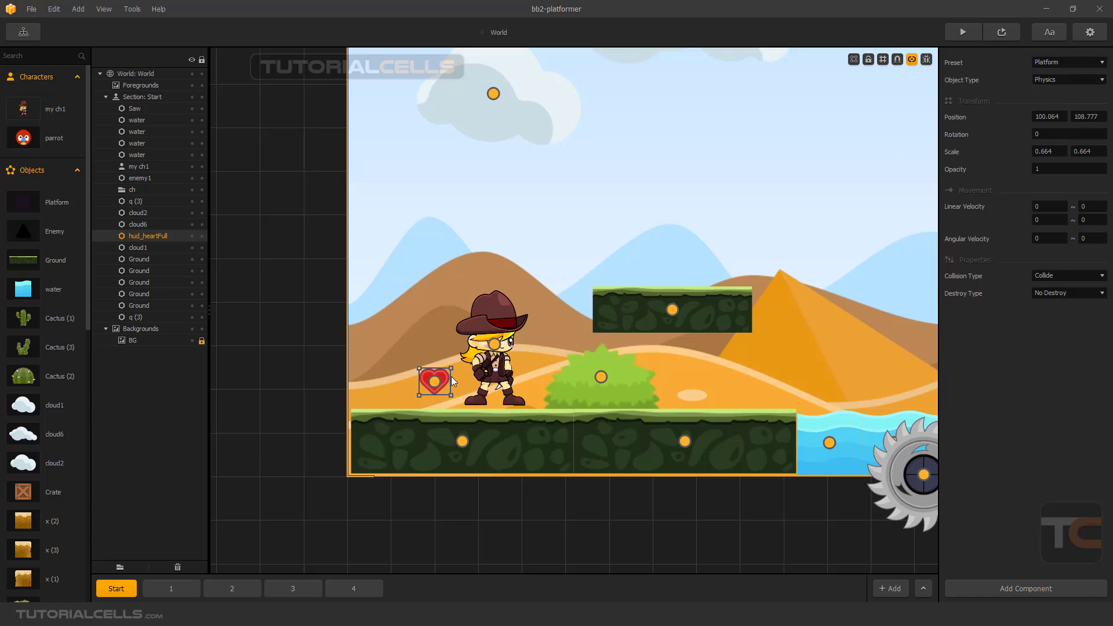
# Duplicate the small heart twice to form a horizontal row of three hearts behind the character
pyautogui.moveTo(447, 377); pyautogui.dragTo(427, 384)
pyautogui.moveTo(427, 384); pyautogui.dragTo(475, 363, button='middle')
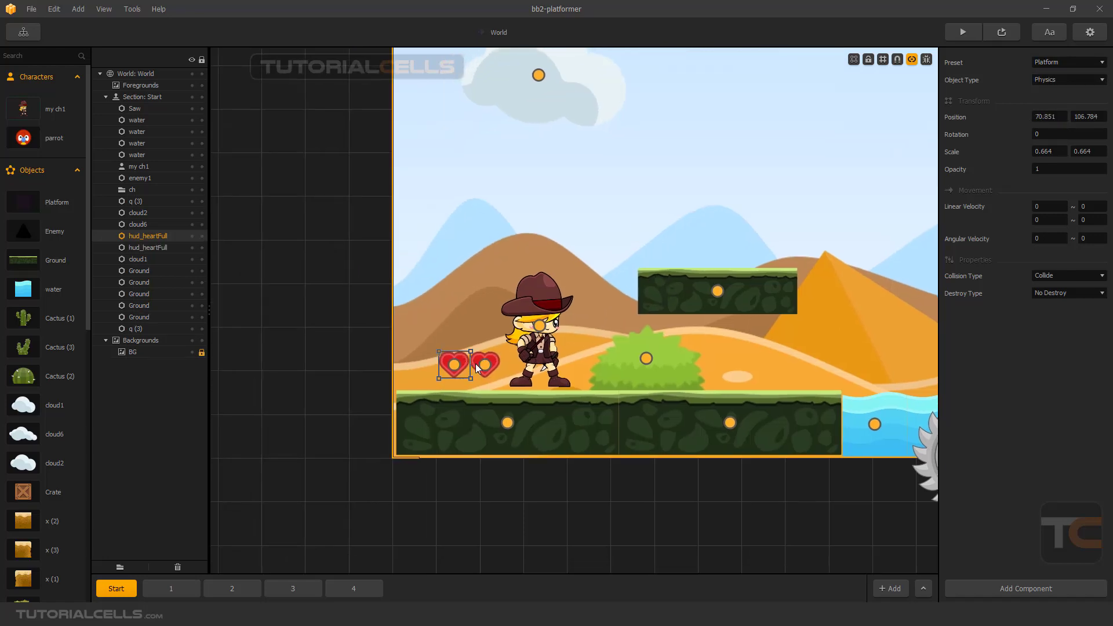
pyautogui.hotkey('ctrl', 'd')
# Connect the character to the three hearts in a chain and select the heart farthest from the character
pyautogui.moveTo(539, 325); pyautogui.dragTo(424, 364)
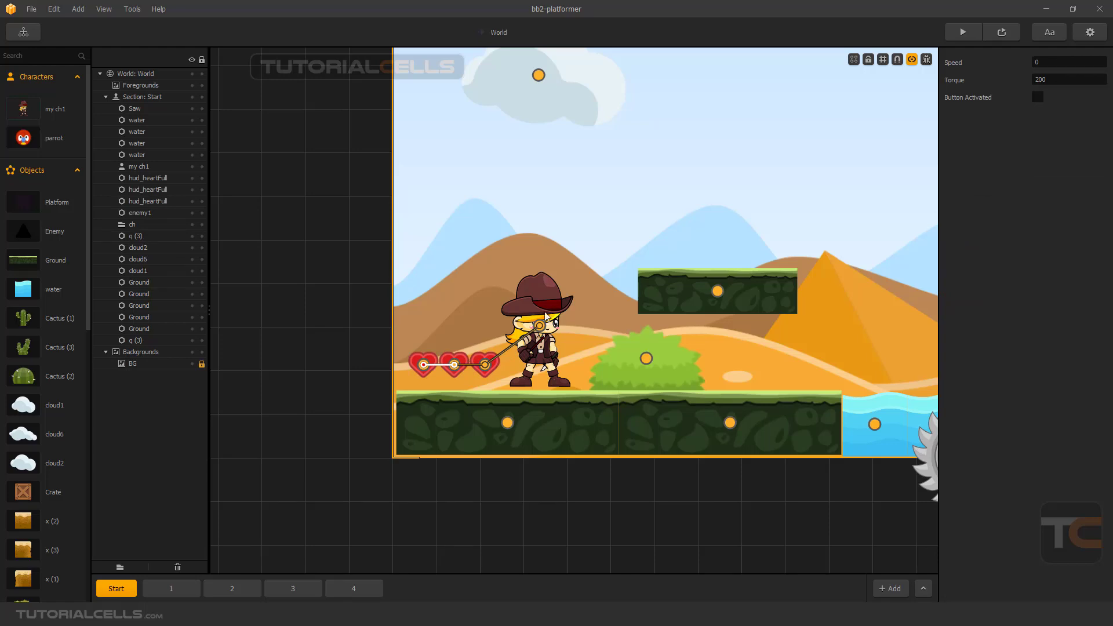
pyautogui.scroll(1, 506, 373)
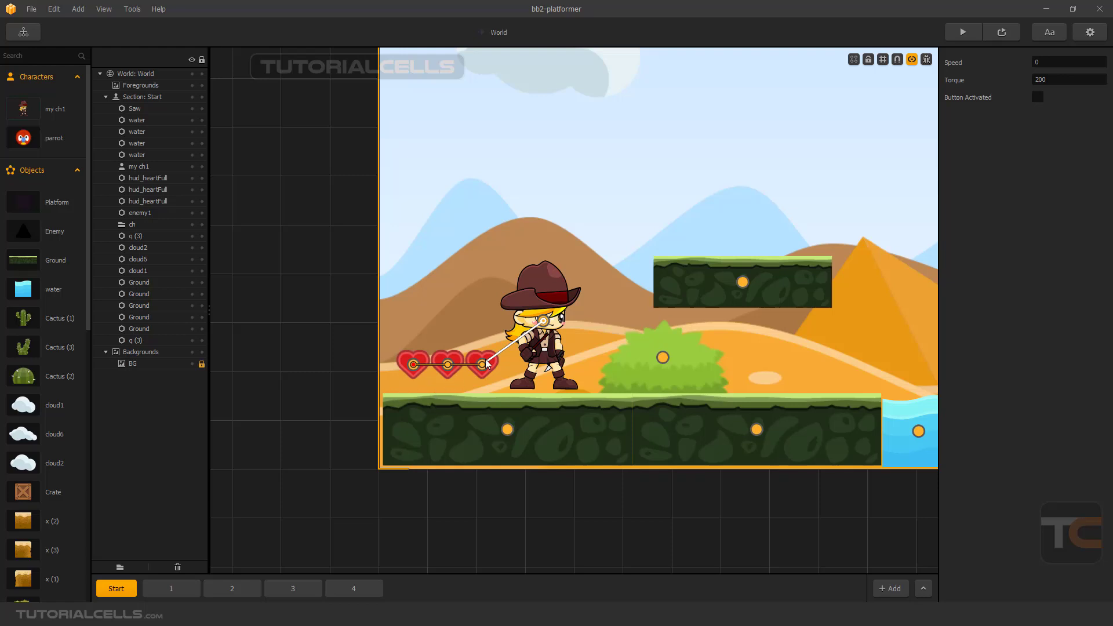
pyautogui.scroll(1, 482, 367)
pyautogui.click(398, 358)
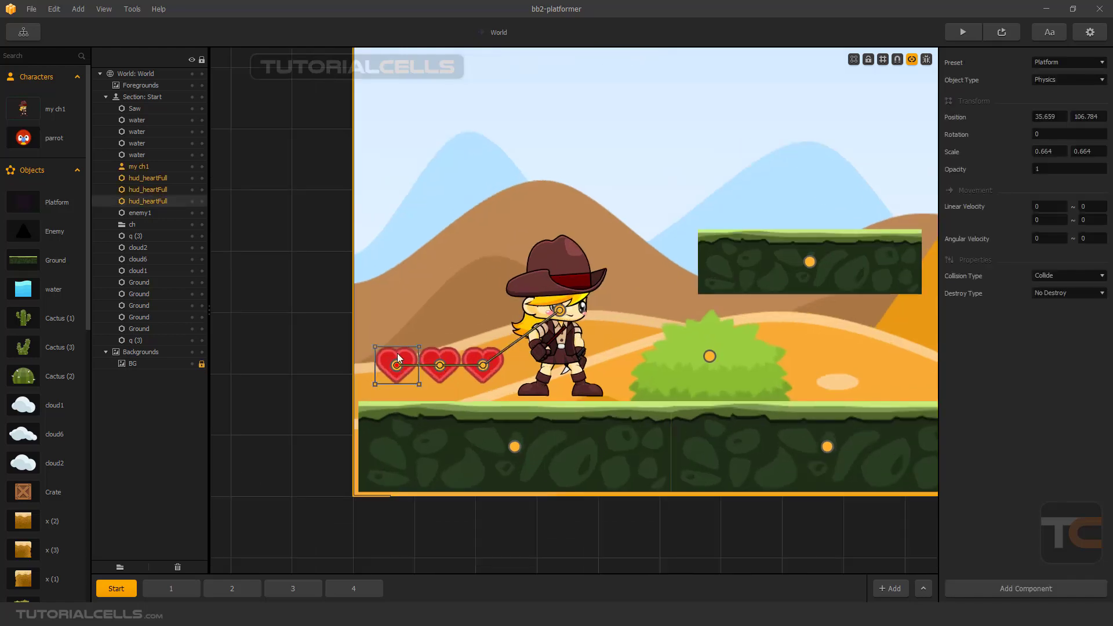
pyautogui.moveTo(422, 343); pyautogui.dragTo(444, 346)
pyautogui.hotkey('ctrl', 'z')
pyautogui.scroll(-3, 399, 371)
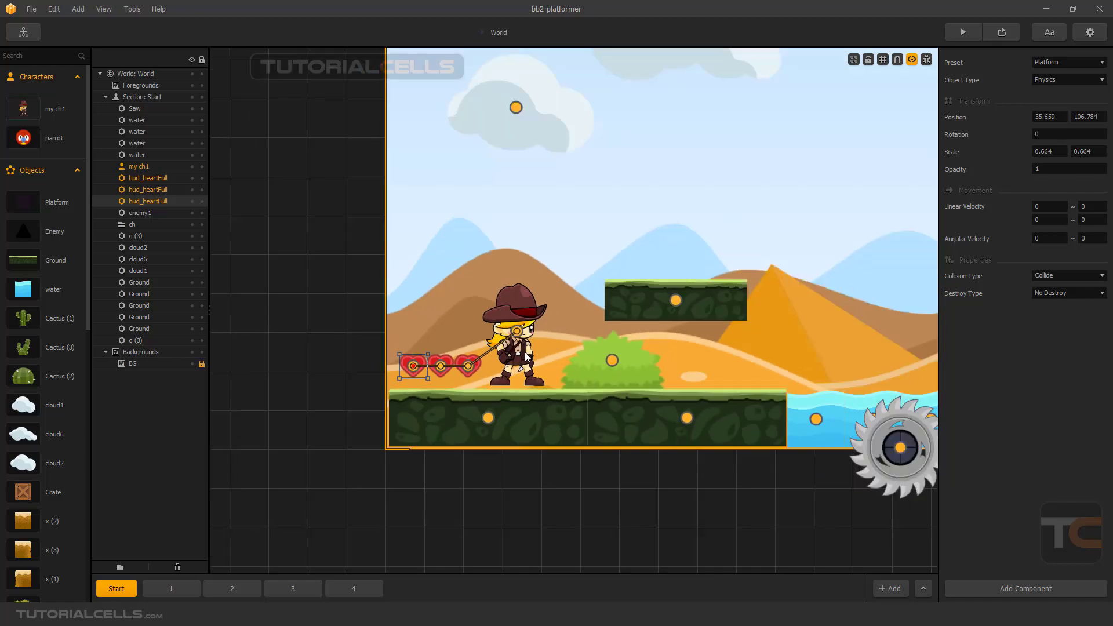
# Preview the scene, walking and jumping the character in both directions to examine how the chain of hearts follows
pyautogui.click(962, 32)
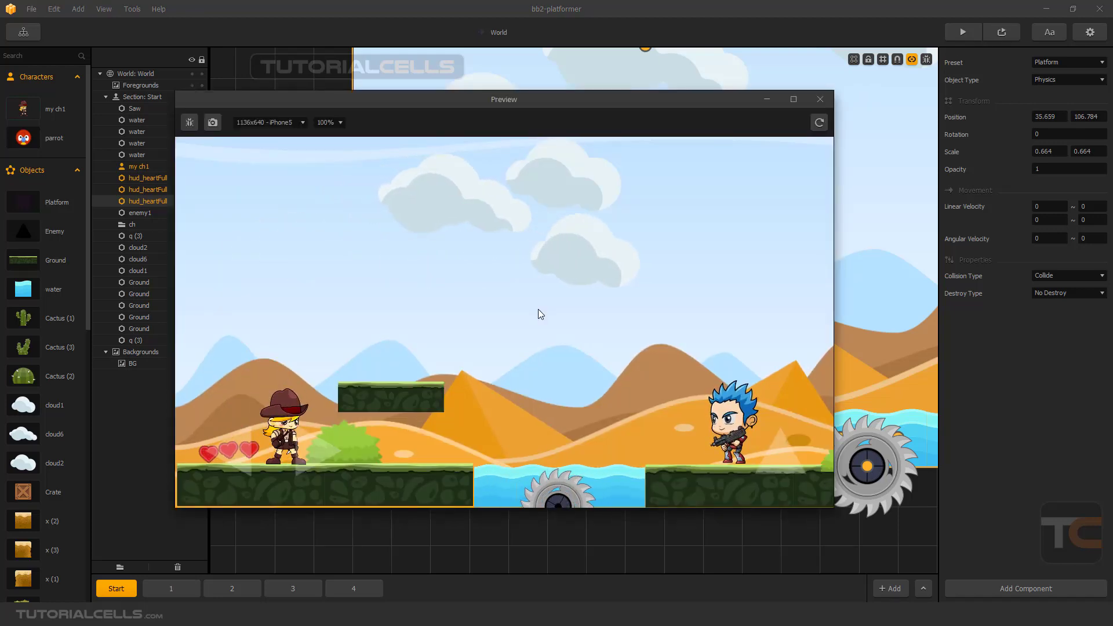
pyautogui.press('Up')
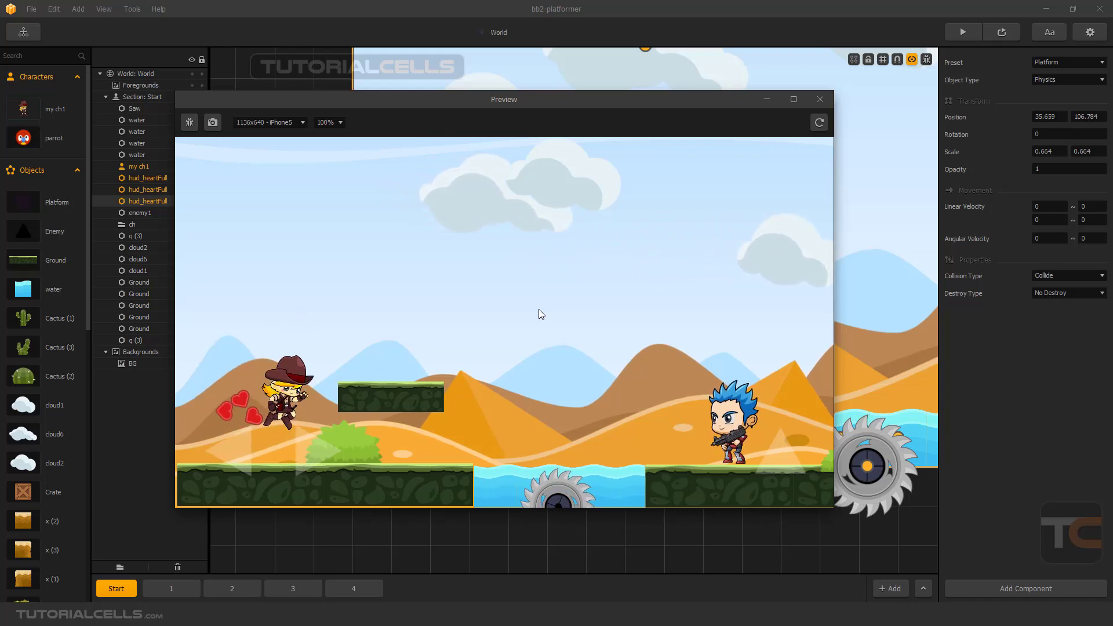
pyautogui.press('Right')
pyautogui.press('Up')
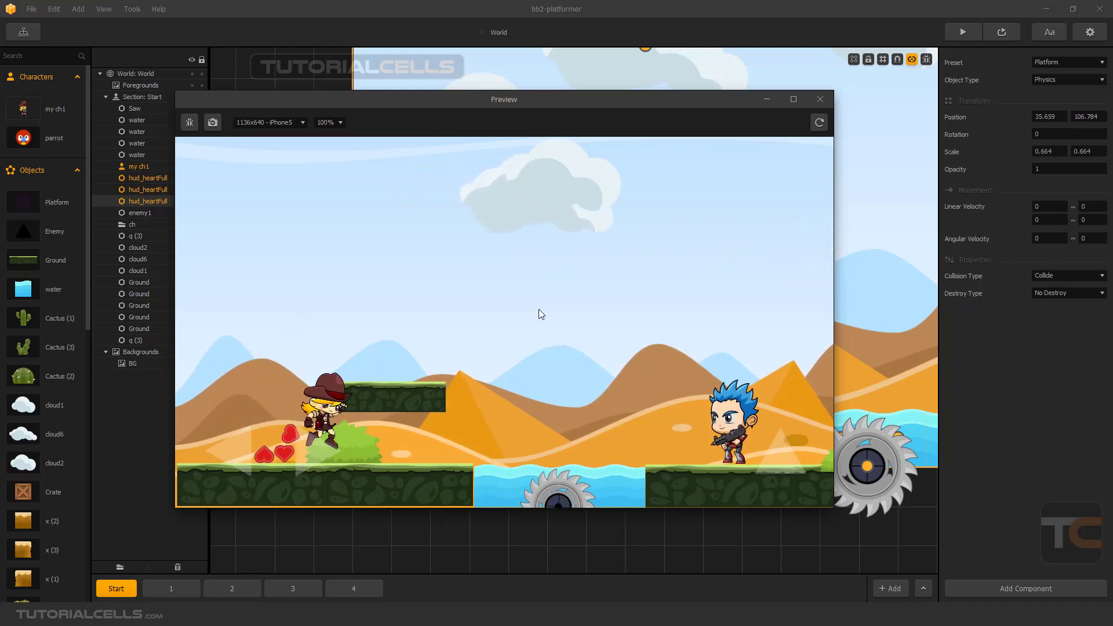
pyautogui.press('Left')
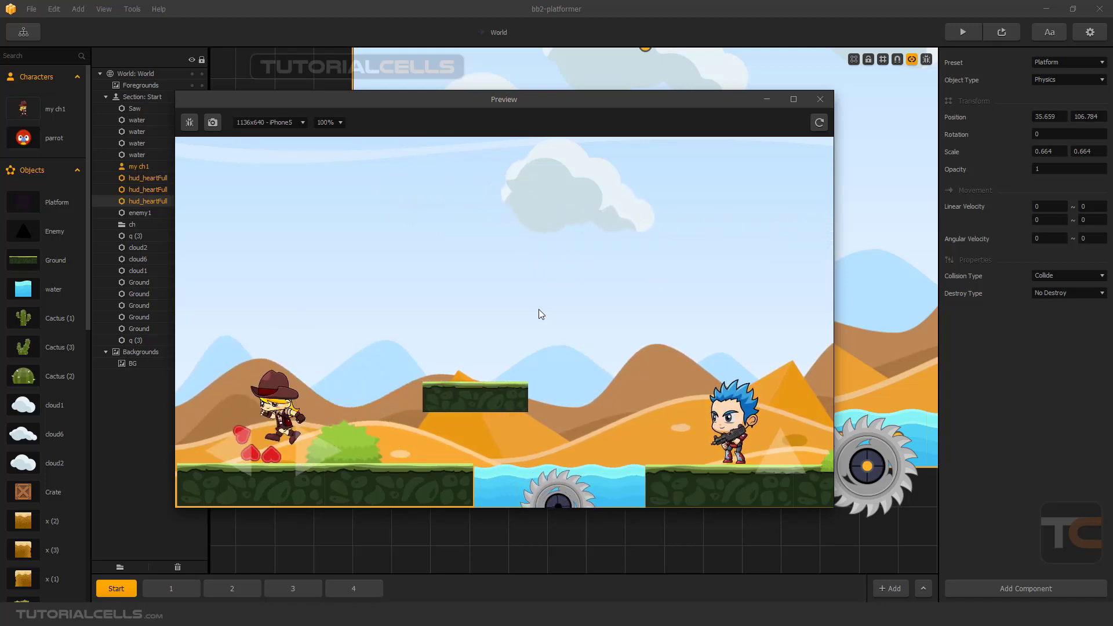
pyautogui.press('Right')
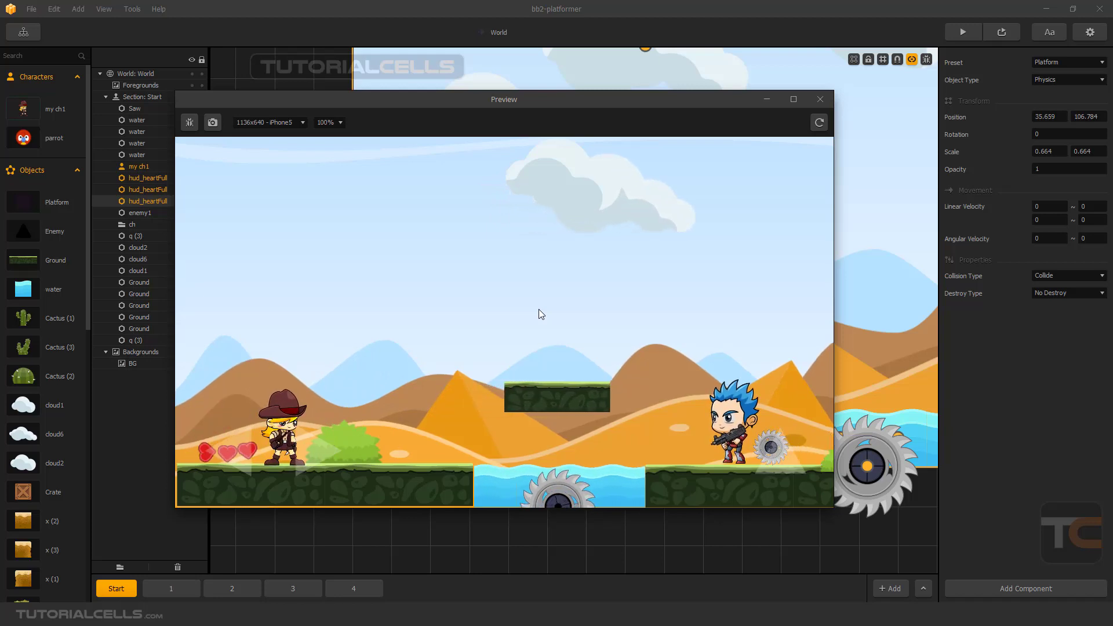
pyautogui.press('Right')
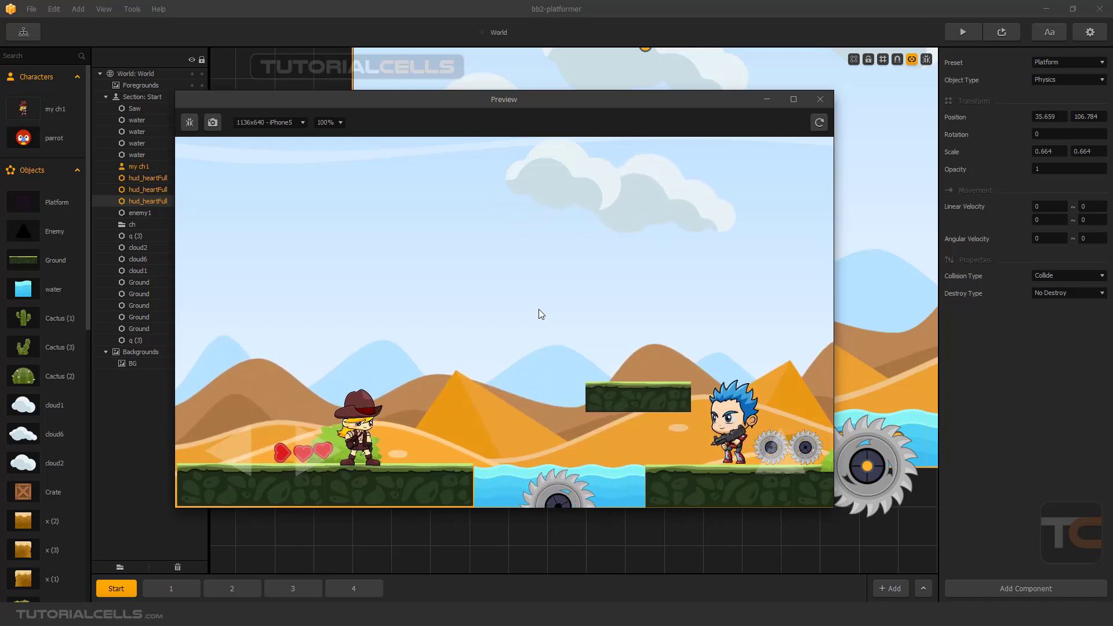
pyautogui.press('Left')
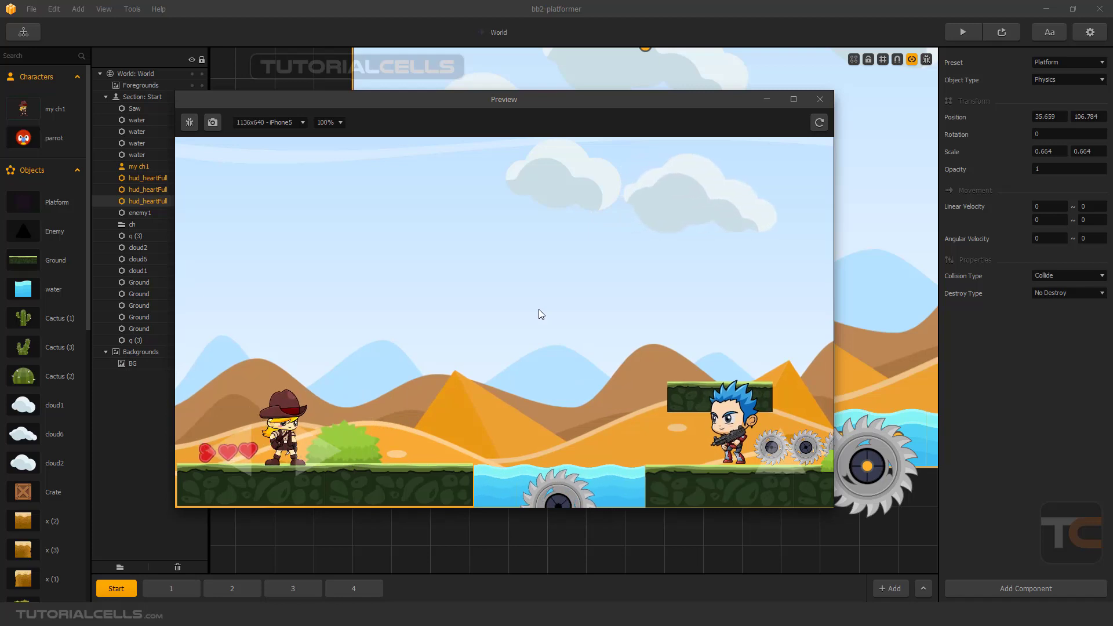
pyautogui.press('Up')
pyautogui.press('Right')
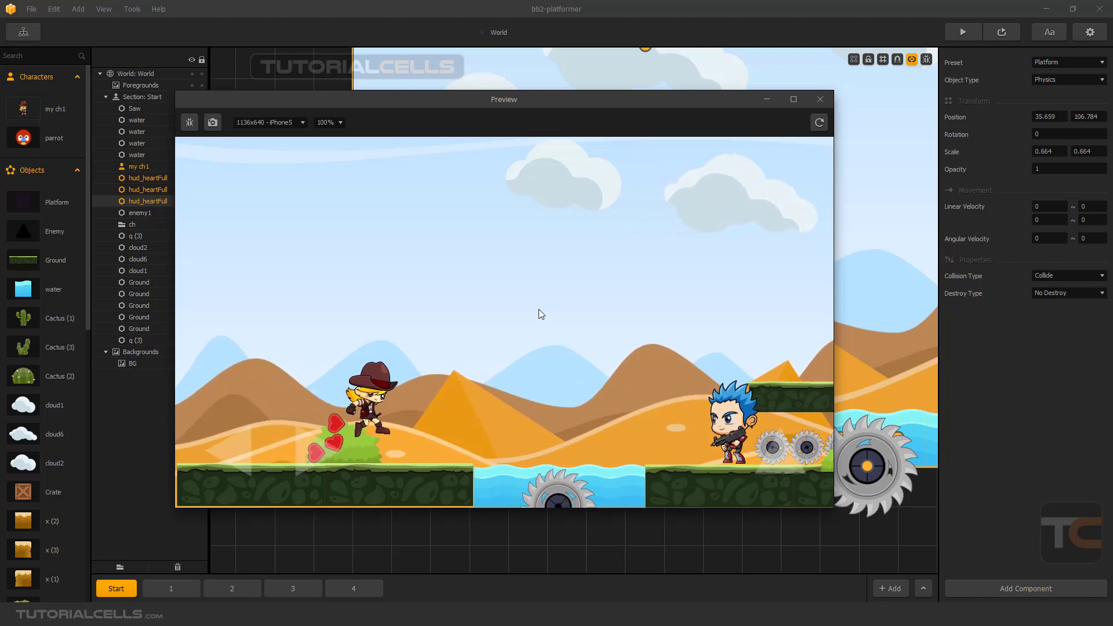
pyautogui.press('Up')
pyautogui.press('Right')
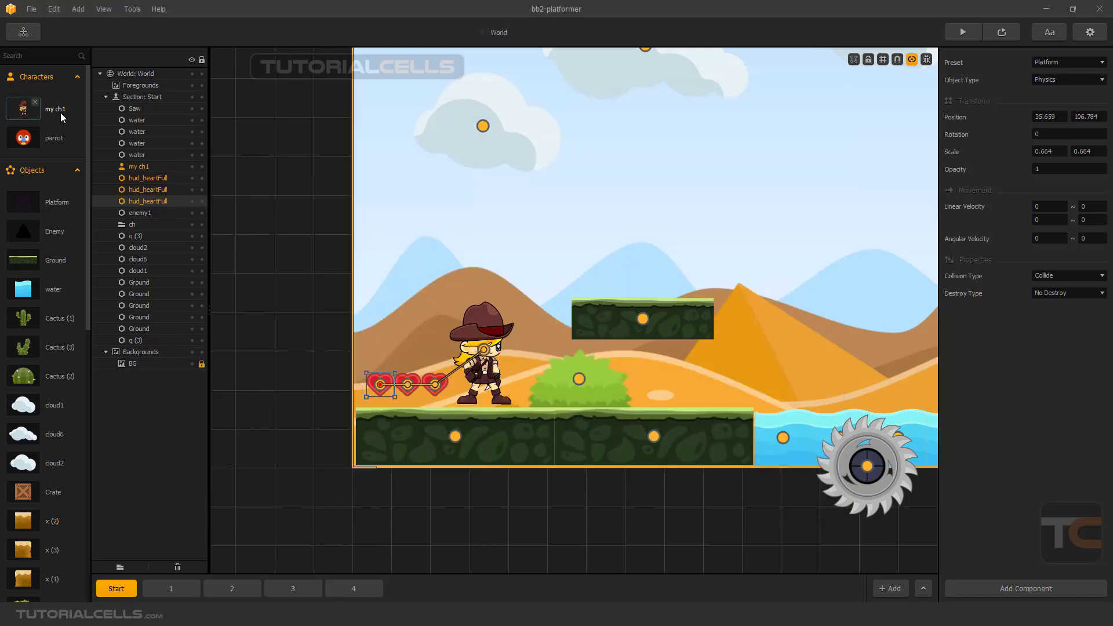
# Open the my ch1 character's properties and examine its Character Gameplay Settings
pyautogui.click(58, 112)
pyautogui.scroll(-7, 982, 478)
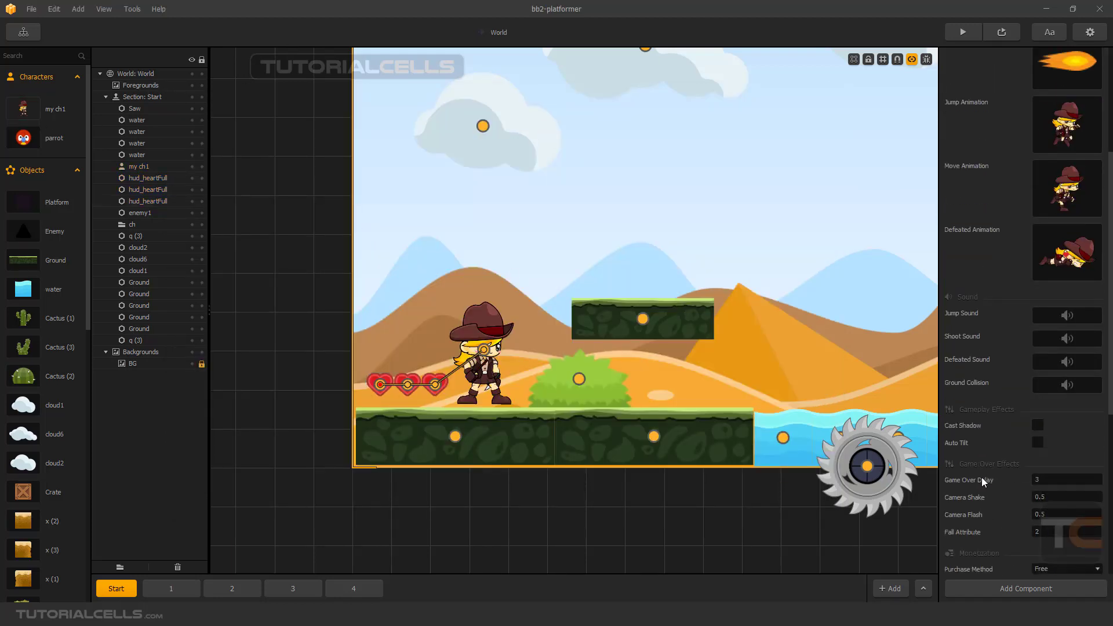
pyautogui.scroll(-4, 964, 480)
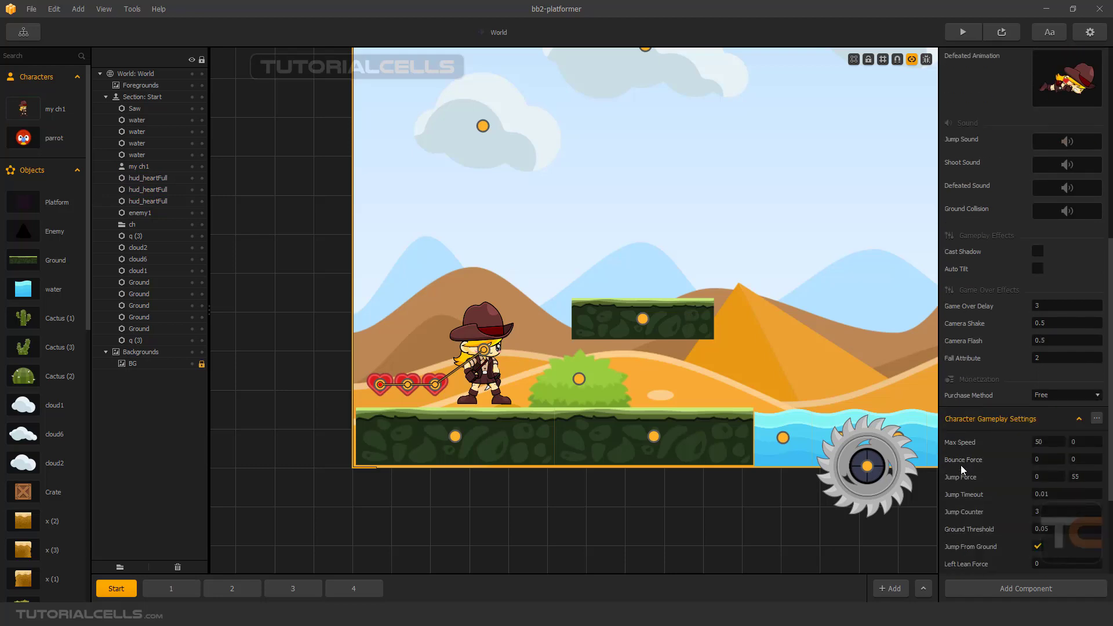
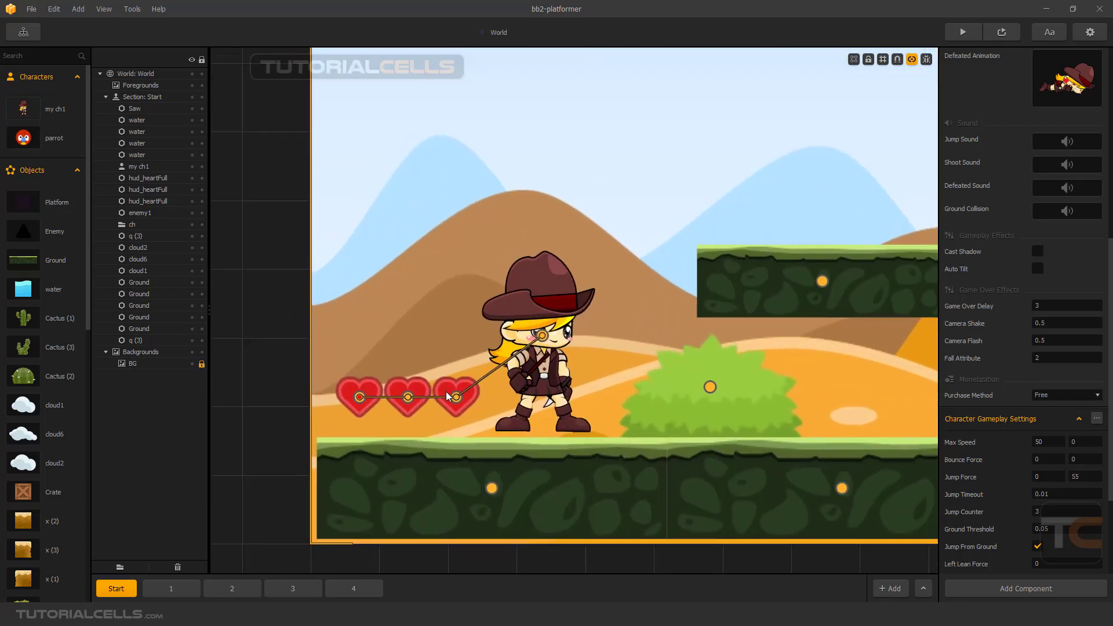
# Remove the connections between the character and the three hearts, and delete all three hearts
pyautogui.scroll(-1, 448, 389)
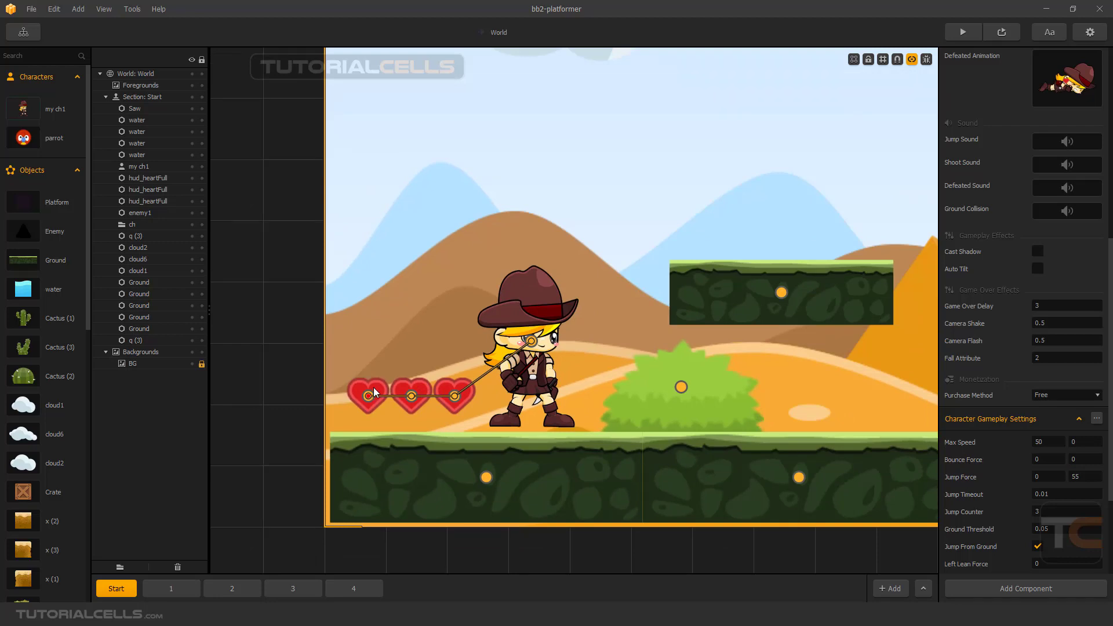
pyautogui.click(377, 389)
pyautogui.press('Delete')
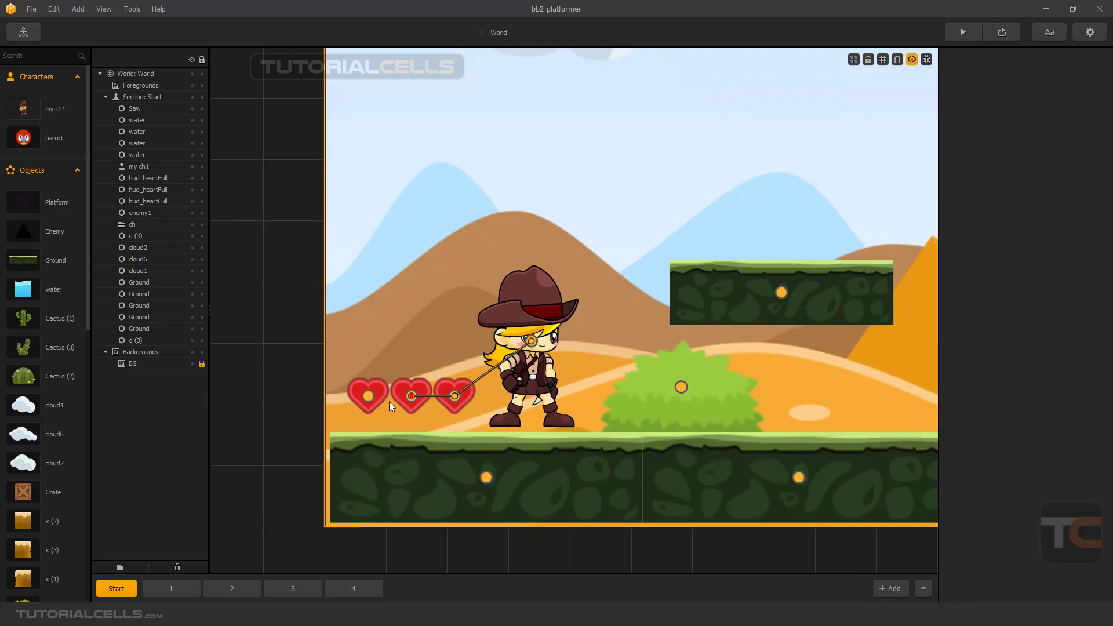
pyautogui.click(449, 399)
pyautogui.press('Delete')
pyautogui.click(467, 391)
pyautogui.press('Delete')
pyautogui.click(410, 390)
pyautogui.click(384, 393)
pyautogui.press('Delete')
pyautogui.click(399, 391)
pyautogui.press('Delete')
pyautogui.scroll(-6, 399, 390)
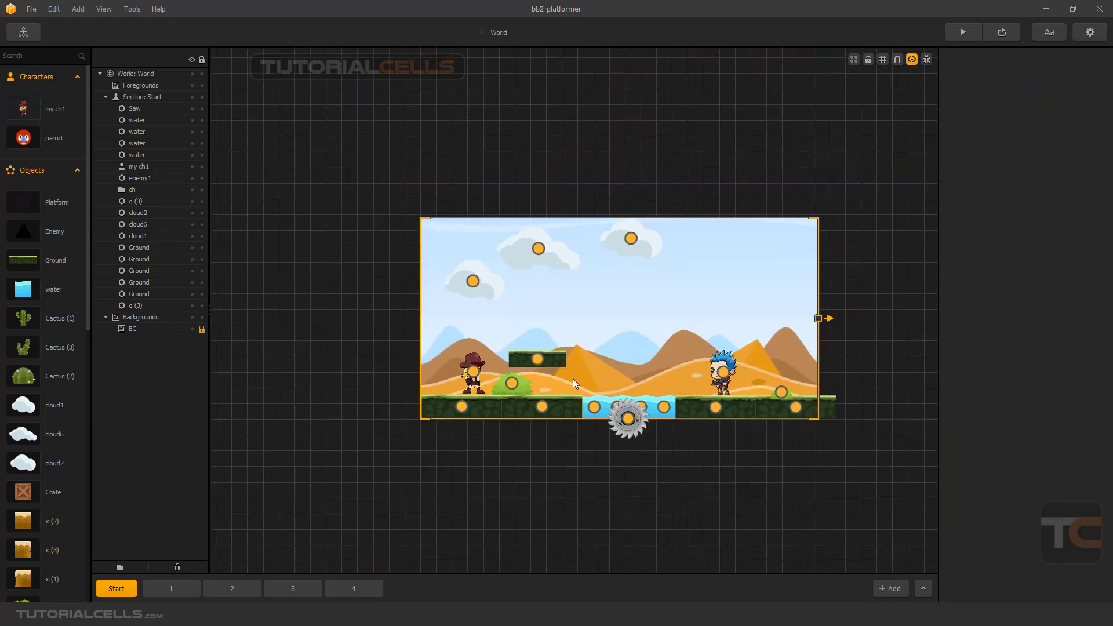
# Deactivate connection mode and switch the world to section 4
pyautogui.click(907, 59)
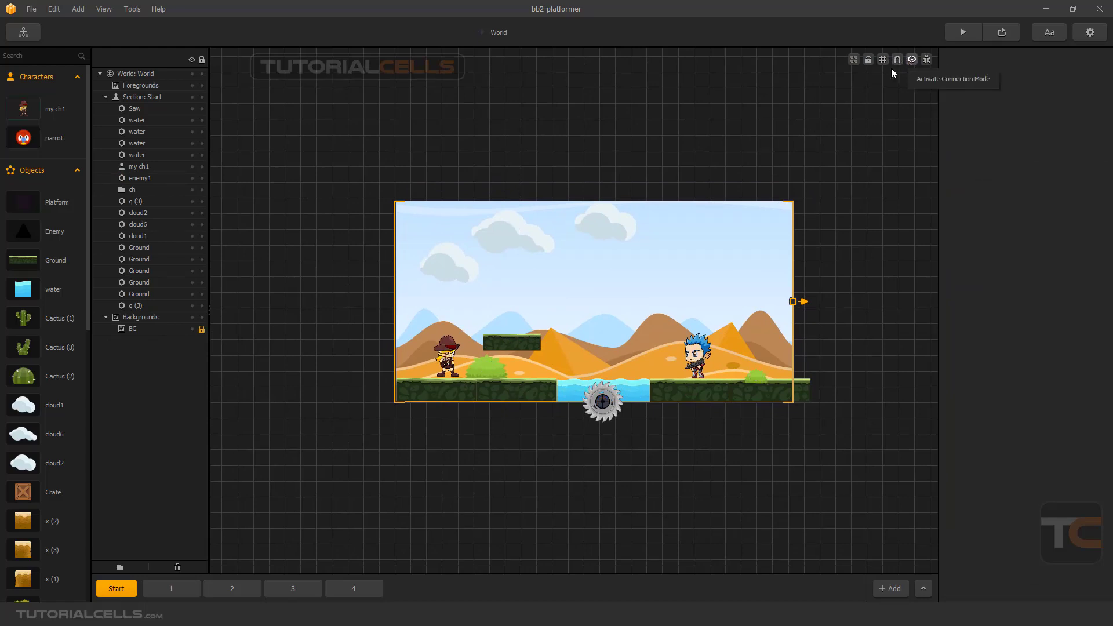
pyautogui.click(299, 589)
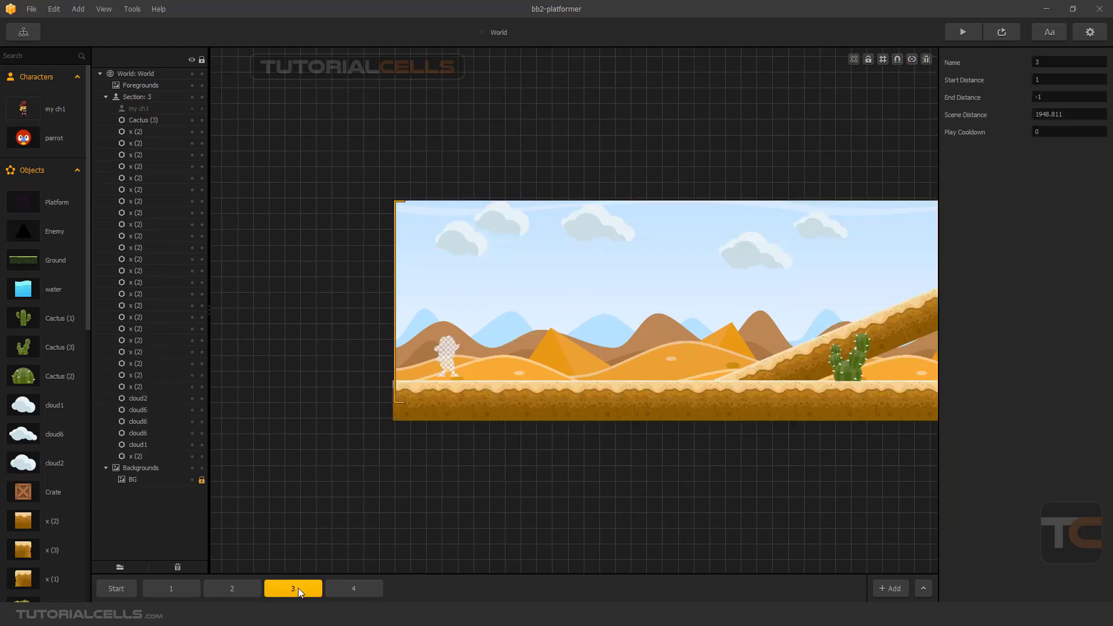
pyautogui.click(330, 588)
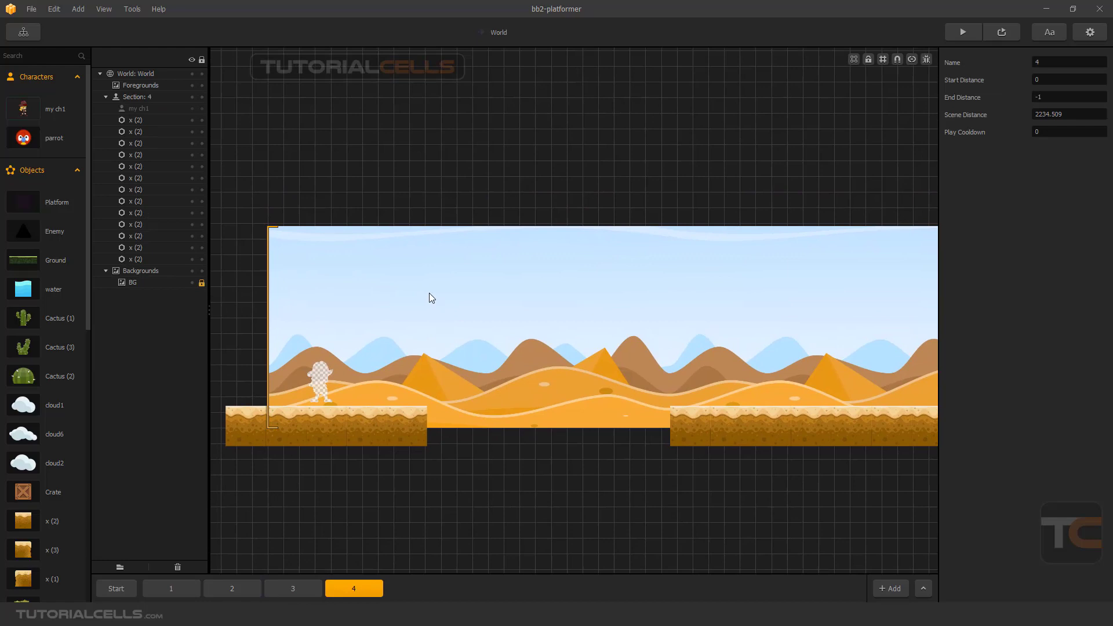
# Place the pink mushroom object q (6) in the sky of section 4, slightly ahead of the character
pyautogui.scroll(1, 429, 293)
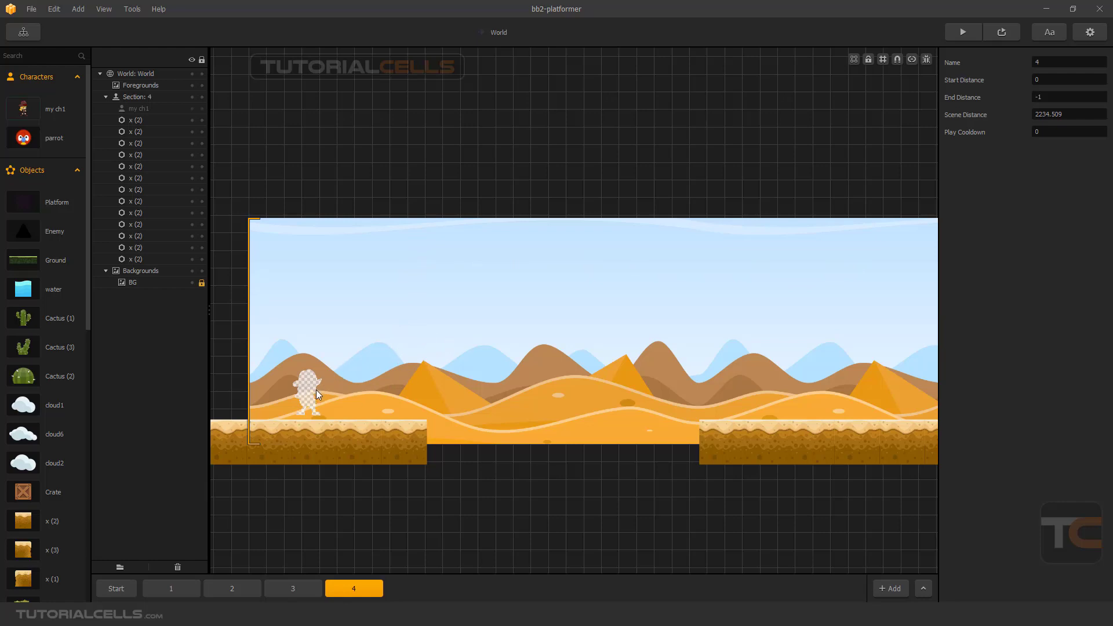
pyautogui.scroll(-10, 45, 414)
pyautogui.moveTo(29, 359); pyautogui.dragTo(380, 246)
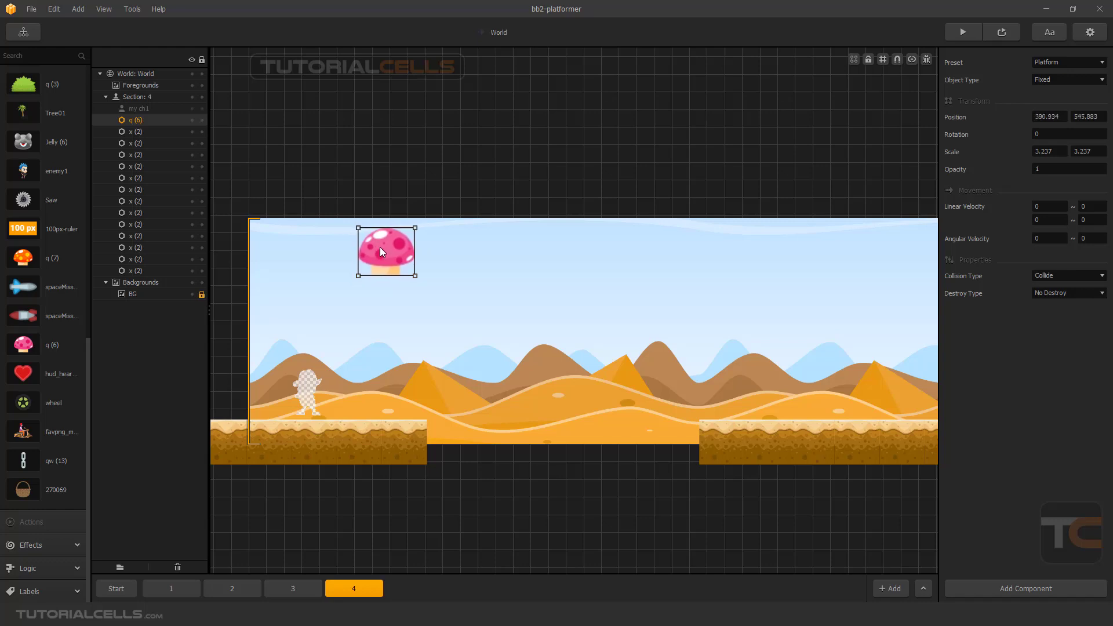
# Set the mushroom's horizontal linear velocity to 5 and preview its motion
pyautogui.click(1038, 206)
pyautogui.write('5')
pyautogui.press('Return')
pyautogui.click(994, 36)
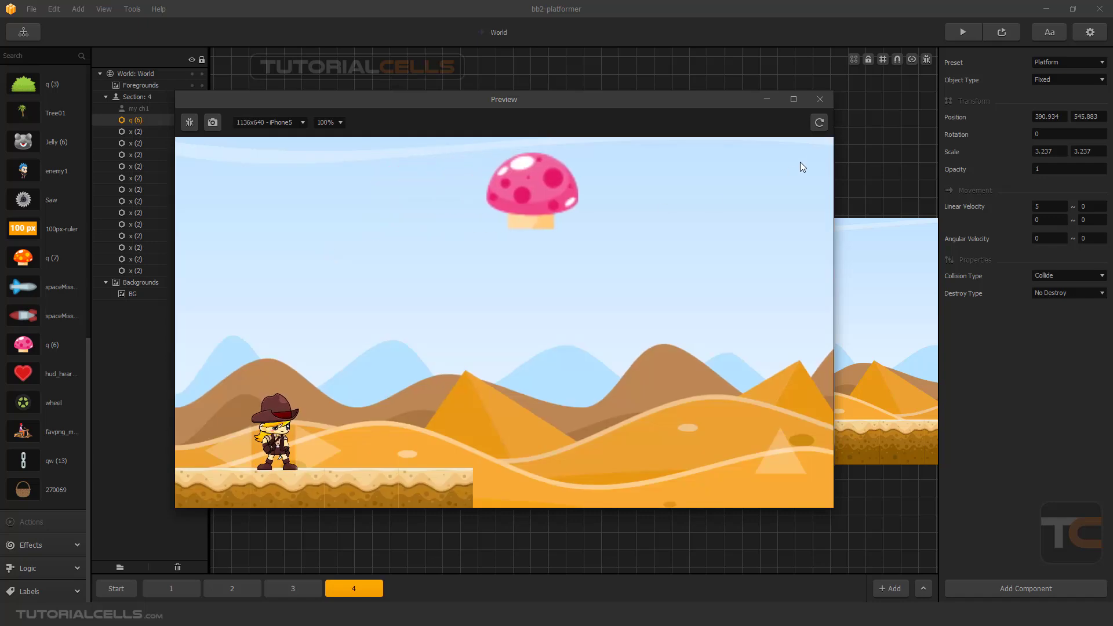
pyautogui.click(820, 99)
# Shift the character placeholder slightly toward the section's start edge and add a Wake Up component to the mushroom
pyautogui.moveTo(315, 390); pyautogui.dragTo(294, 390)
pyautogui.click(396, 259)
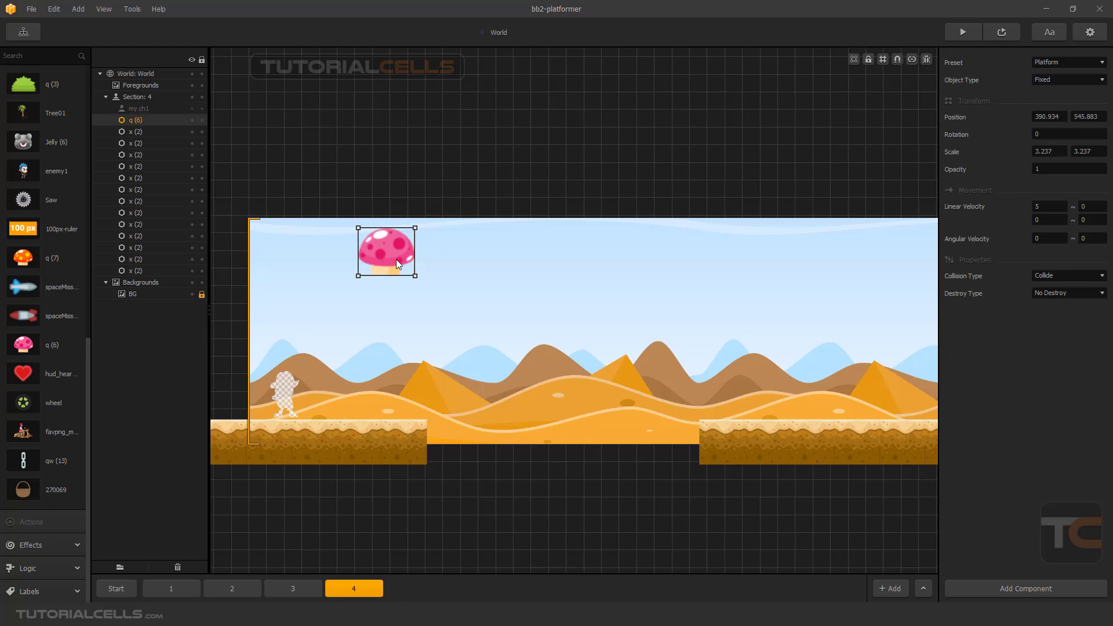
pyautogui.click(962, 592)
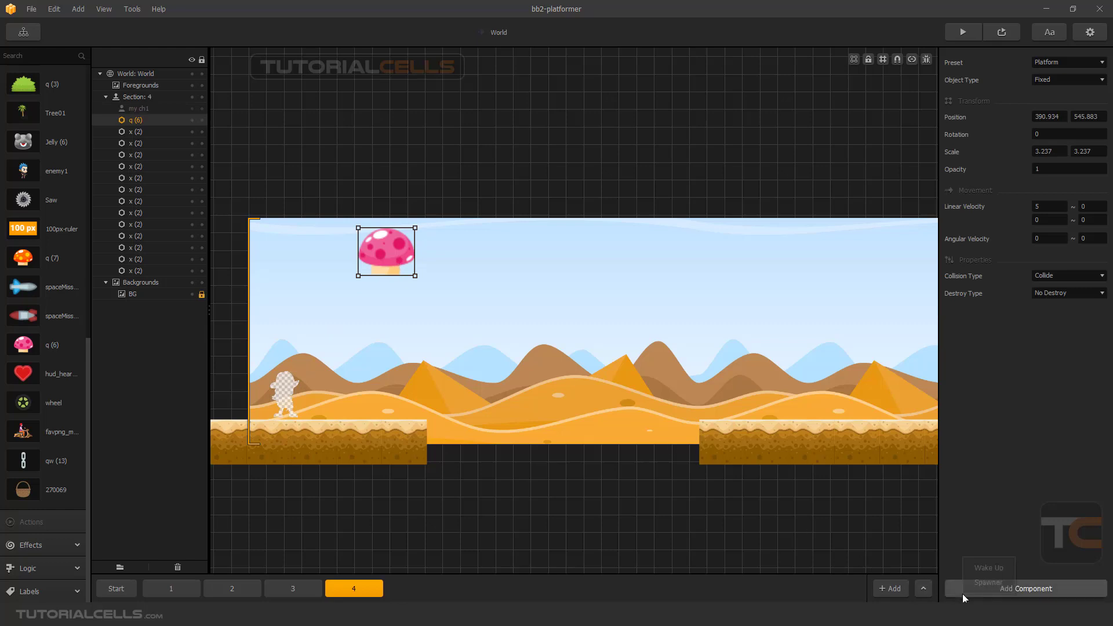
pyautogui.click(985, 569)
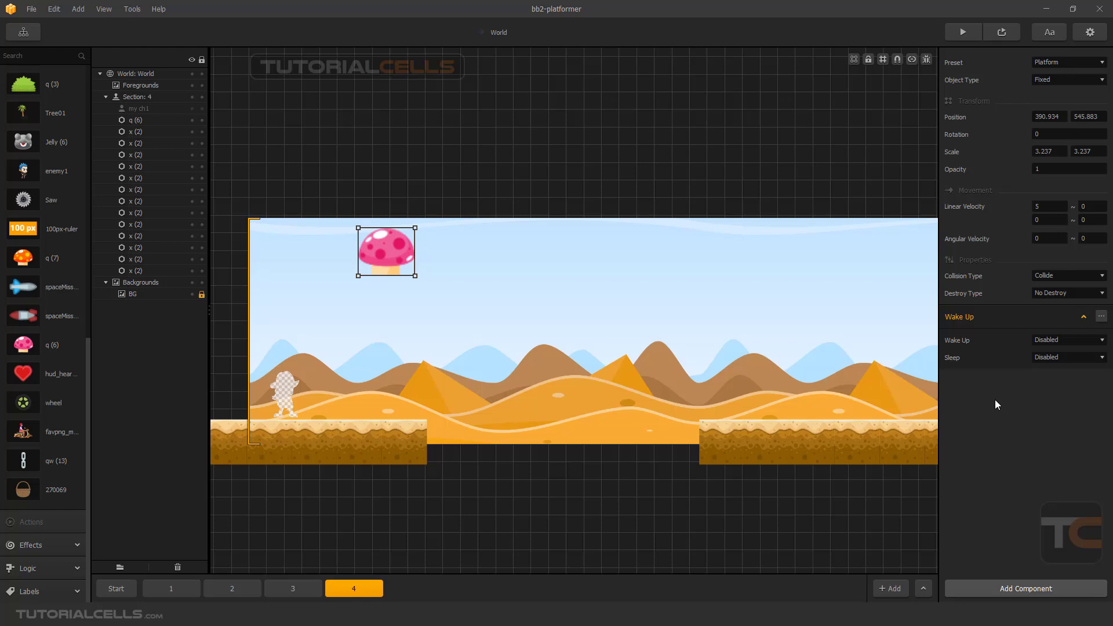
# Set the mushroom's Wake Up mode to Distance Based with a wakeup distance of 200
pyautogui.moveTo(284, 401); pyautogui.dragTo(333, 393)
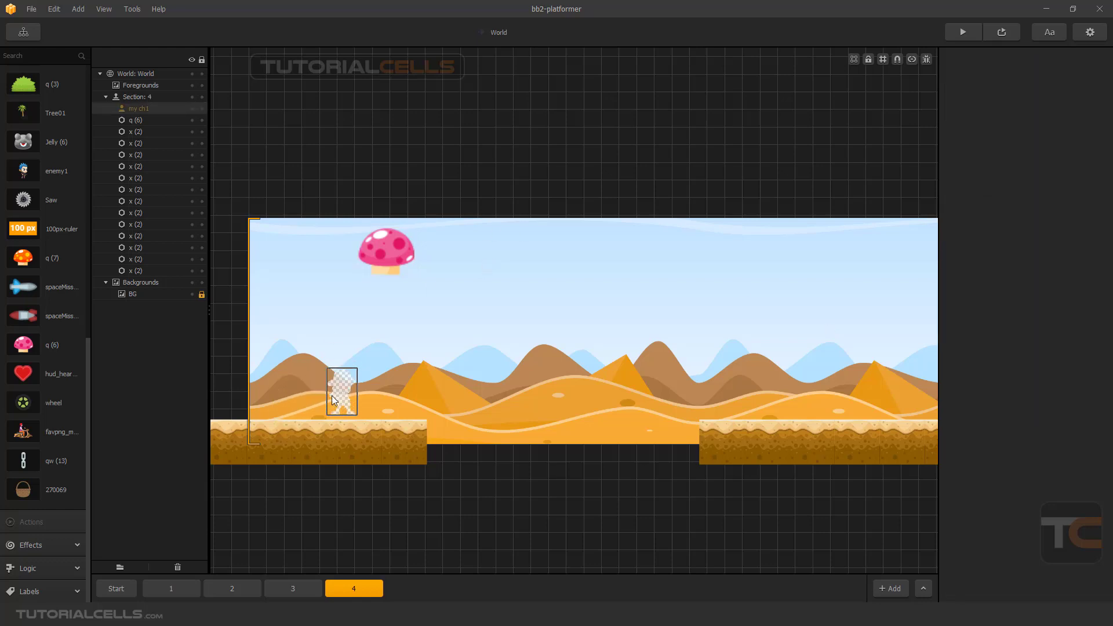
pyautogui.click(405, 253)
pyautogui.click(1071, 340)
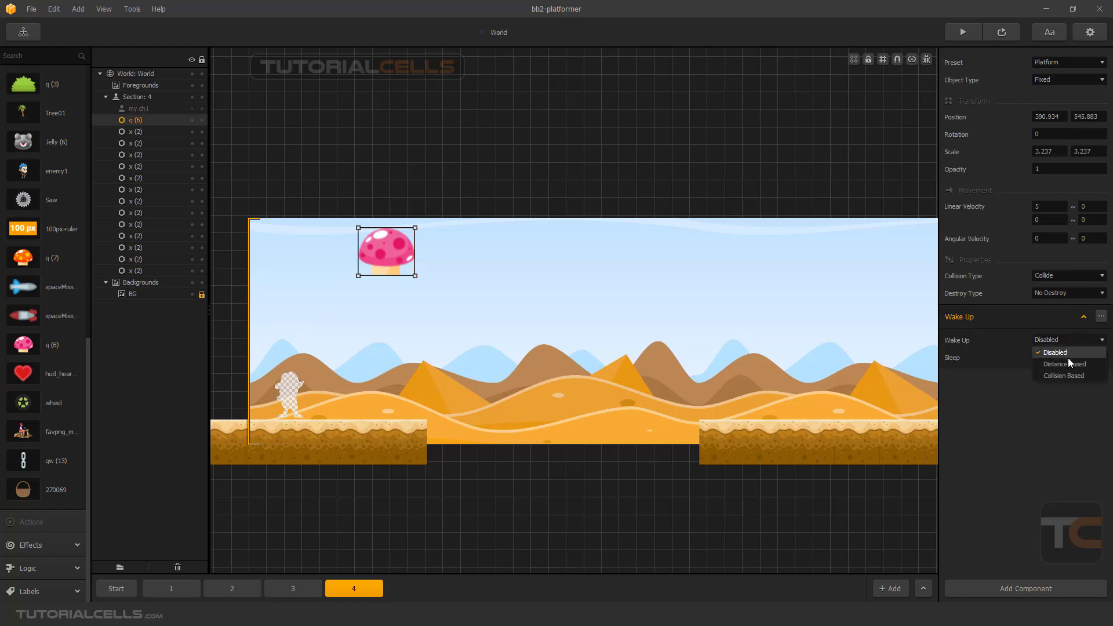
pyautogui.click(1065, 364)
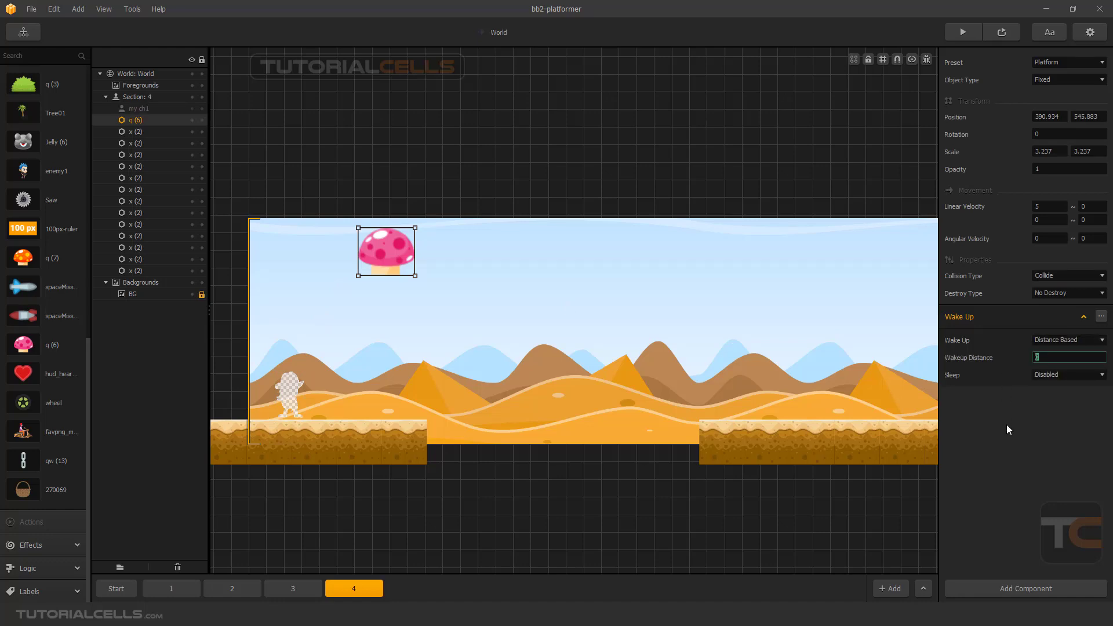
pyautogui.write('200')
pyautogui.press('Return')
# Set the mushroom's Sleep mode to Distance Based with a sleep distance of 800
pyautogui.click(1049, 374)
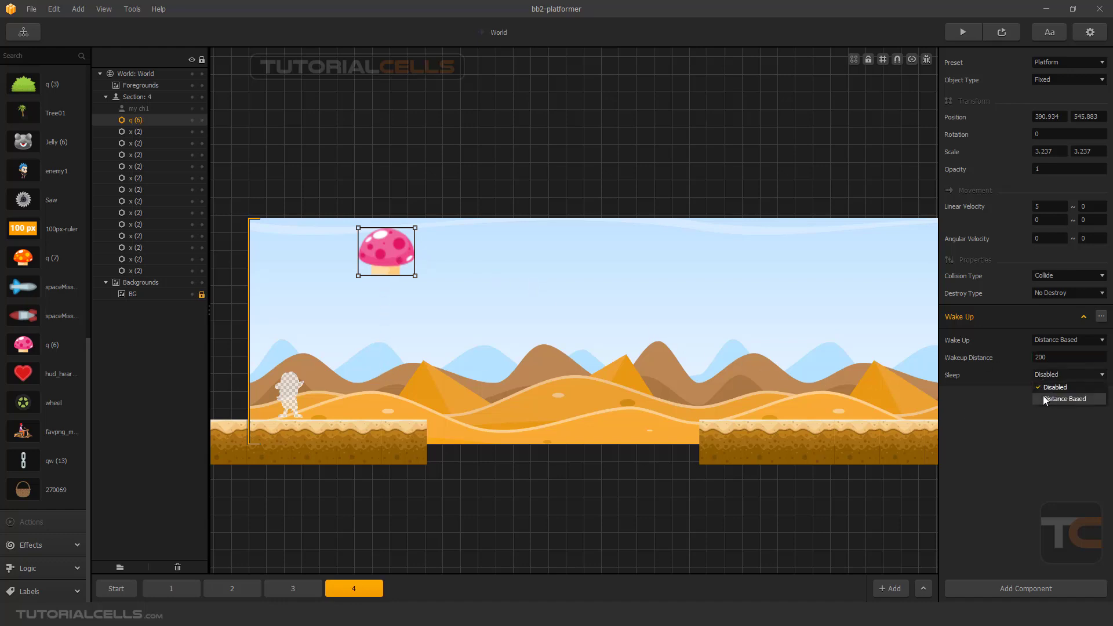
pyautogui.click(1046, 400)
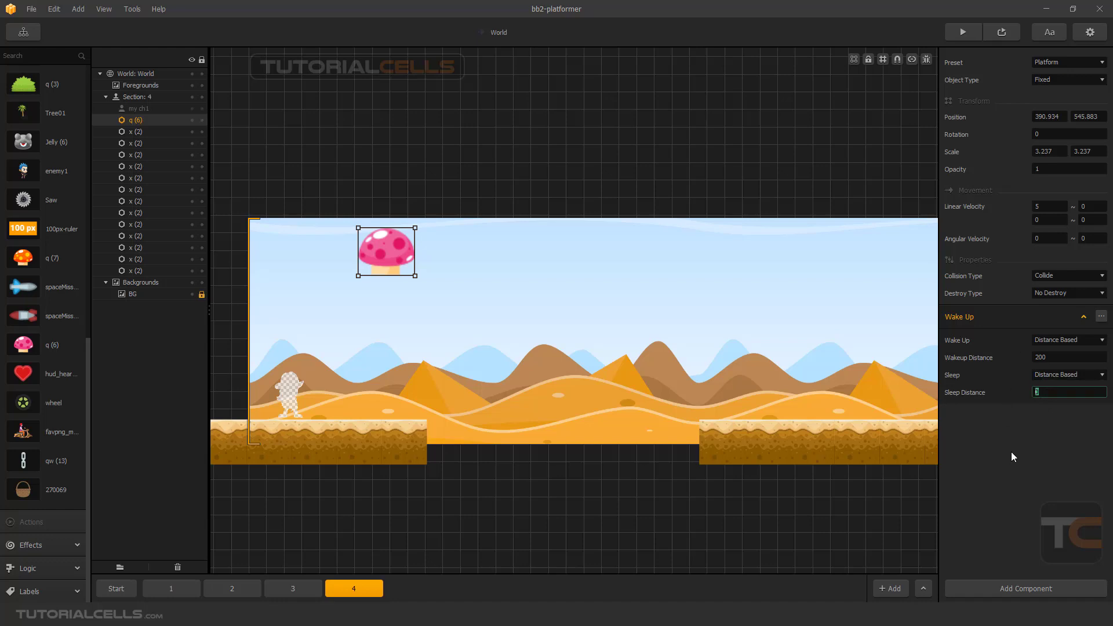
pyautogui.write('800')
pyautogui.press('Return')
# Place the 100px-ruler object below the mushroom at about 447, 343
pyautogui.moveTo(23, 233); pyautogui.dragTo(275, 265)
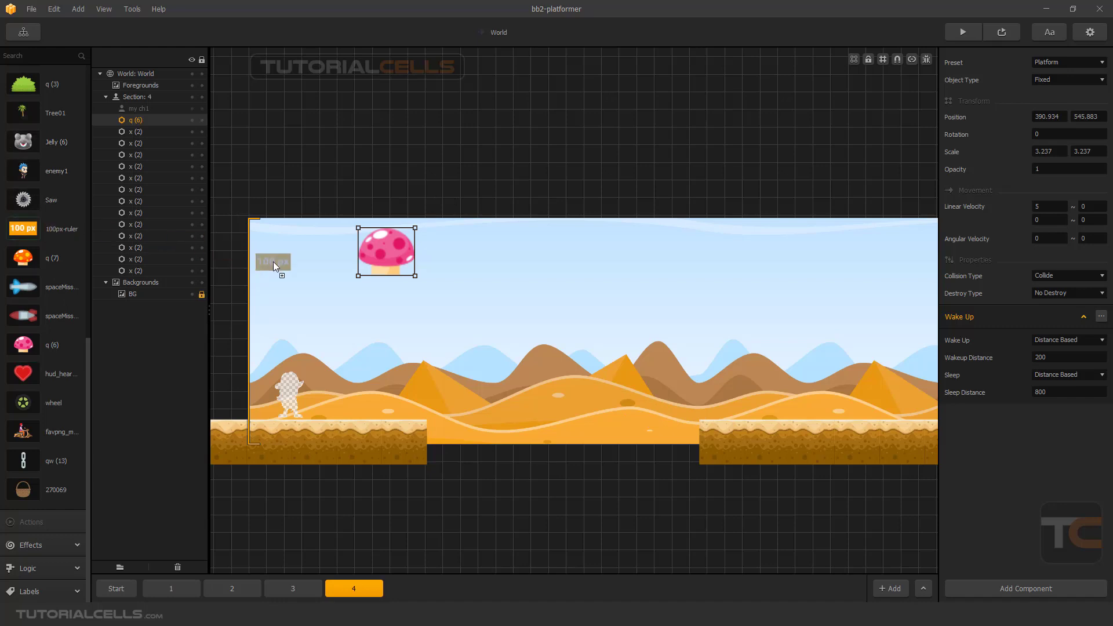
pyautogui.moveTo(371, 300); pyautogui.dragTo(372, 301)
pyautogui.scroll(2, 360, 299)
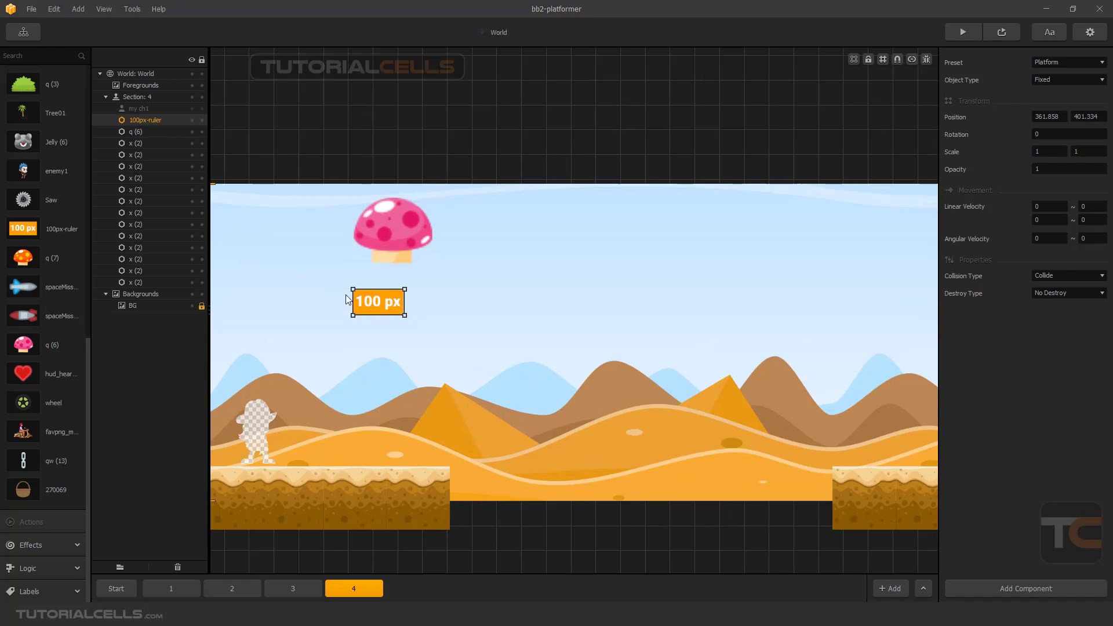
pyautogui.moveTo(387, 298); pyautogui.dragTo(431, 331)
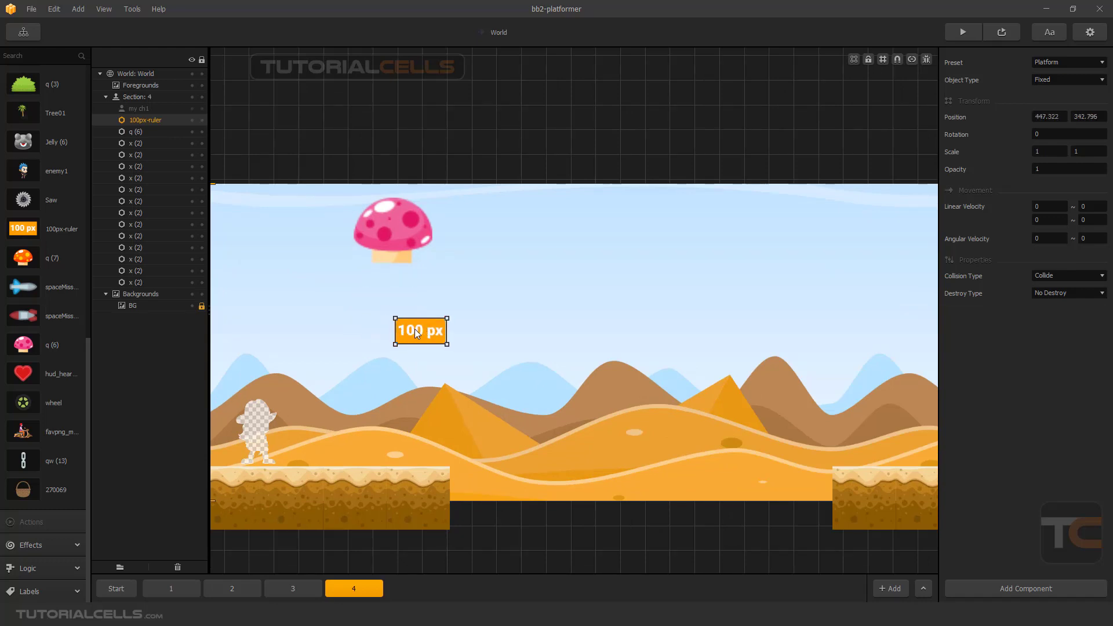
# Line up five 100px-ruler objects end to end, starting just beneath the mushroom's stem
pyautogui.click(78, 8)
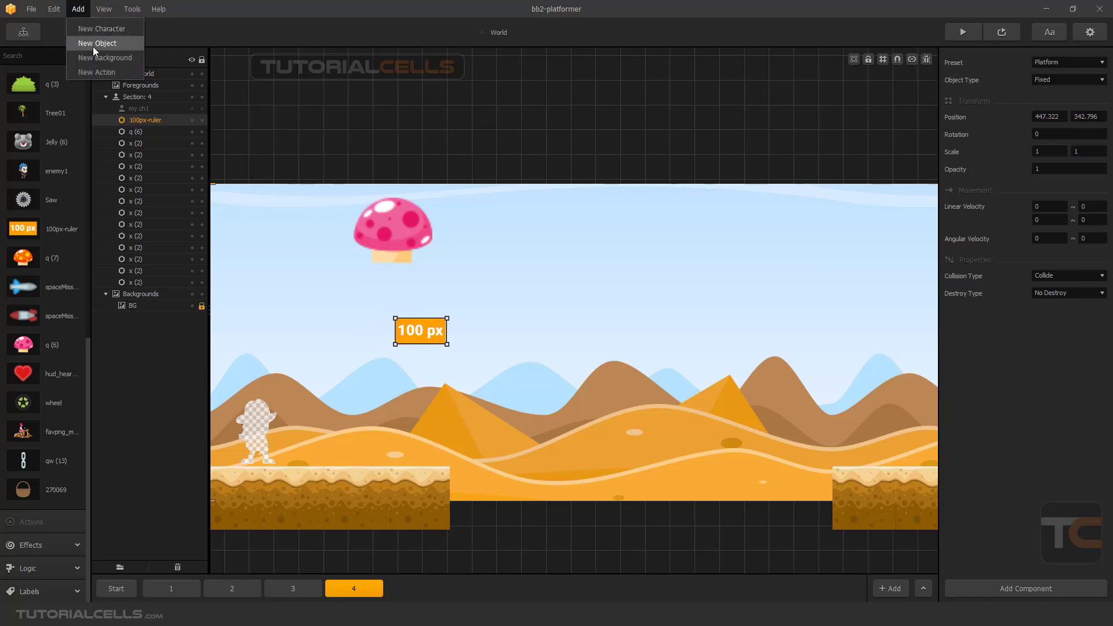
pyautogui.moveTo(102, 10)
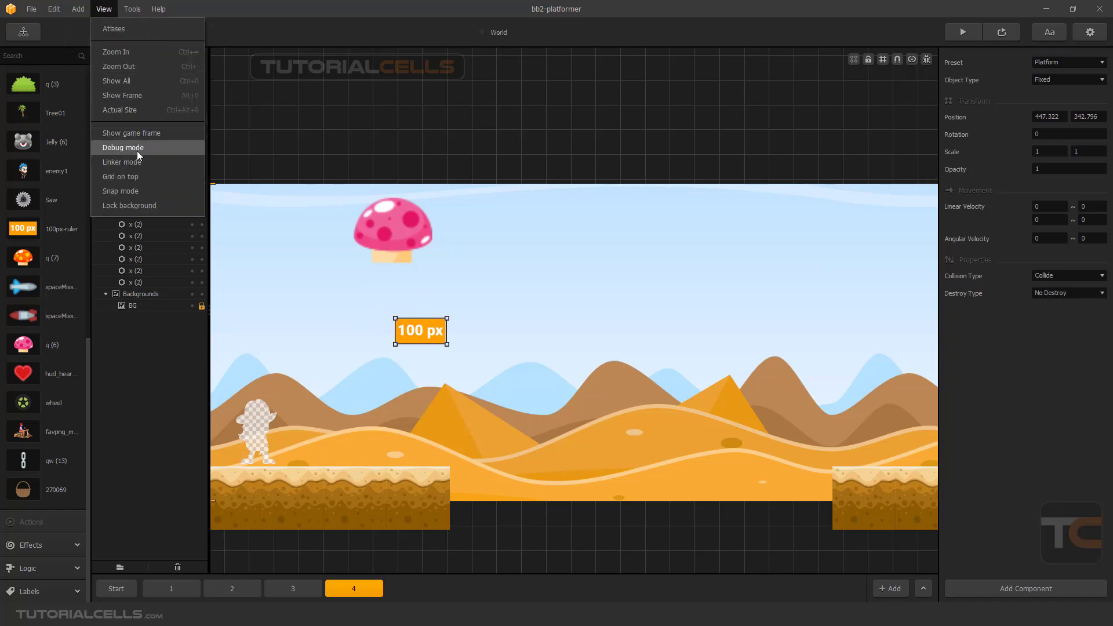
pyautogui.click(144, 110)
pyautogui.moveTo(377, 338); pyautogui.dragTo(426, 268)
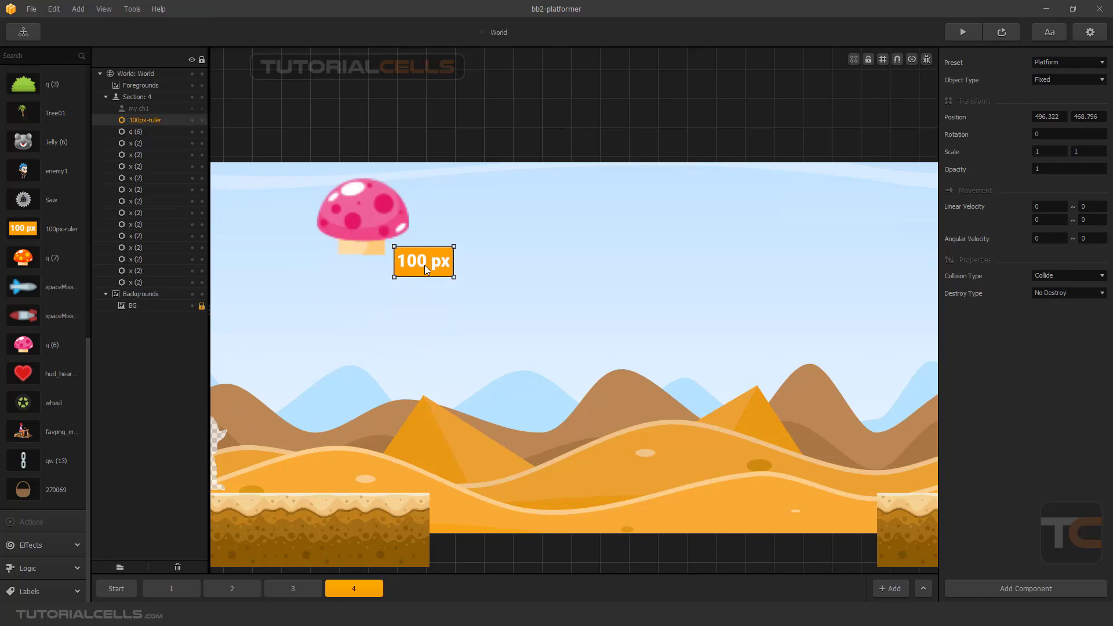
pyautogui.hotkey('ctrl', 'd')
pyautogui.hotkey('ctrl', 'd')
pyautogui.hotkey('ctrl', 'd')
pyautogui.hotkey('ctrl', 'd')
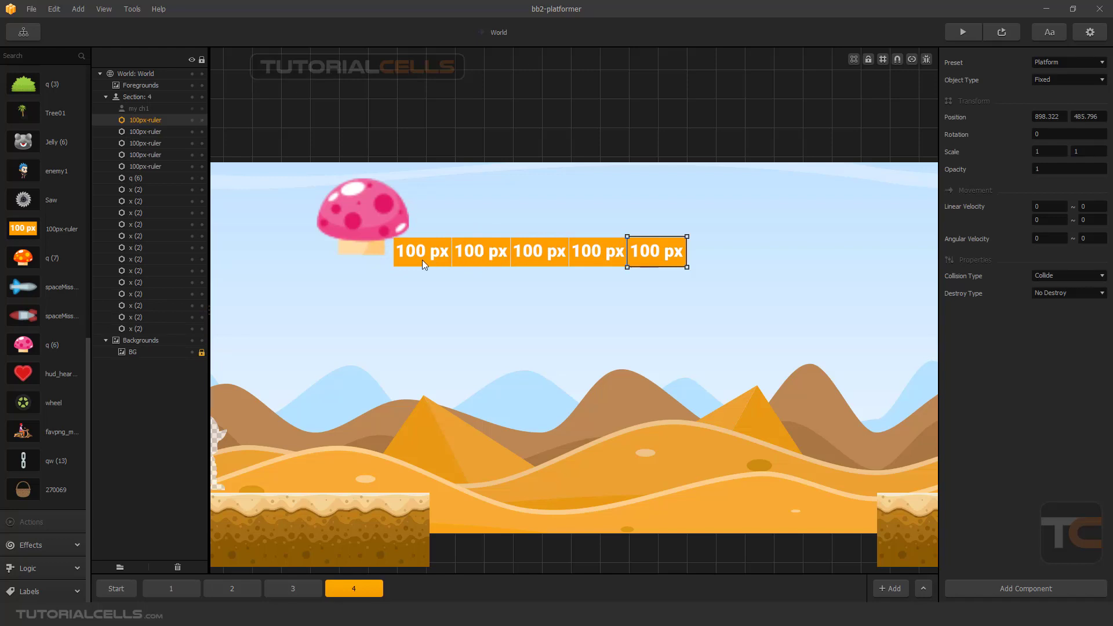
# Remove all the 100px-ruler objects from the scene
pyautogui.hotkey('ctrl', 'z')
pyautogui.hotkey('ctrl', 'z')
pyautogui.hotkey('ctrl', 'z')
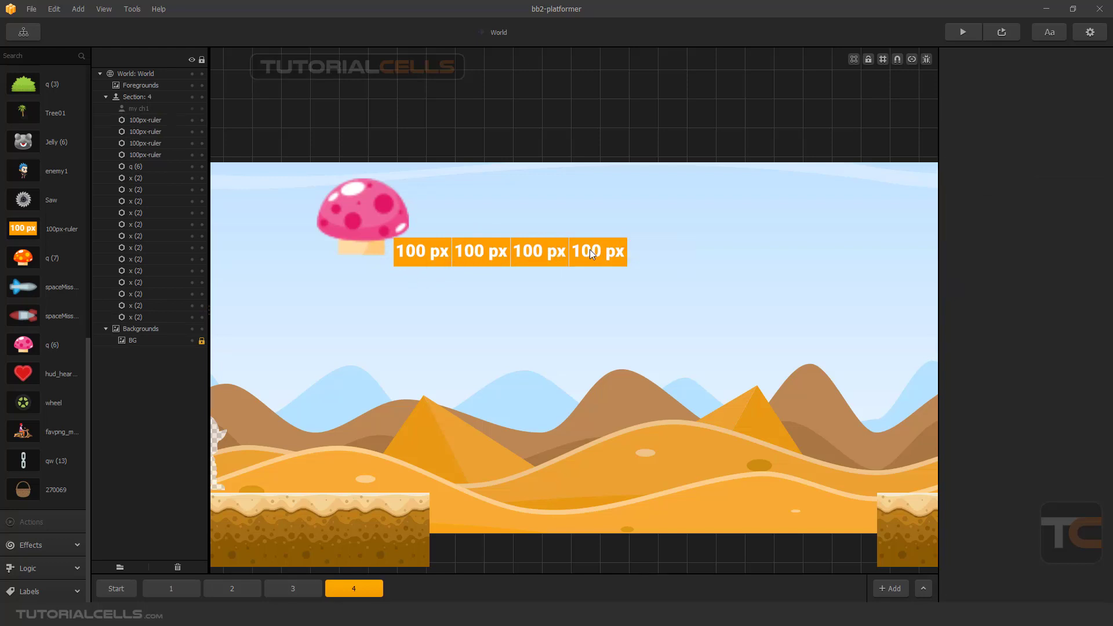
pyautogui.hotkey('ctrl', 'z')
pyautogui.hotkey('ctrl', 'z')
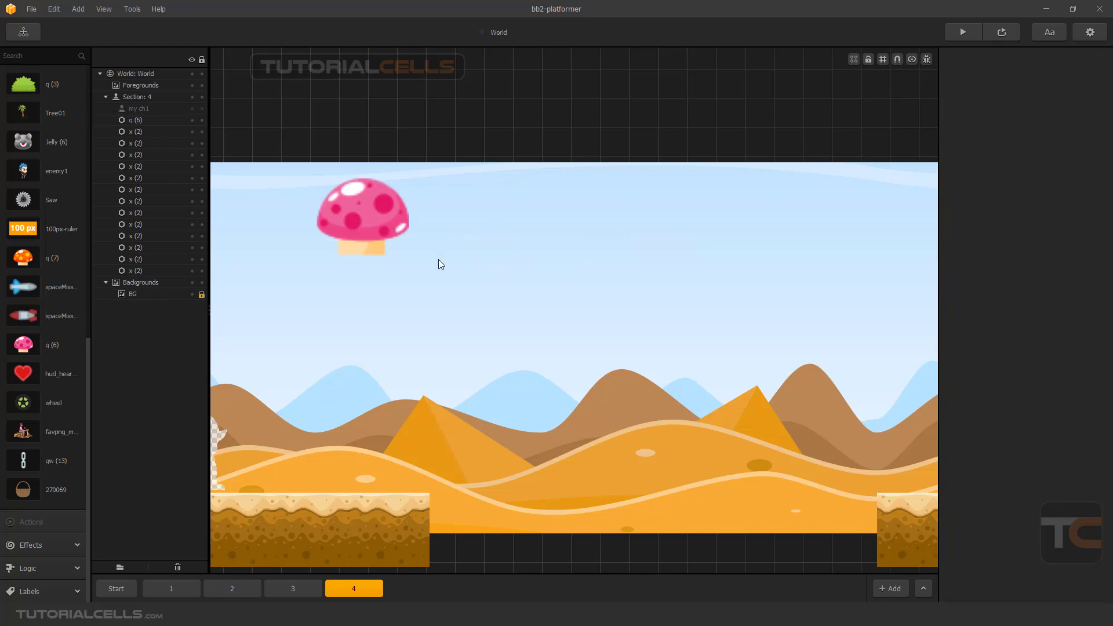
# Preview the level, walk the character toward the mushroom to test its distance-based wake-up, and close the preview
pyautogui.scroll(-2, 438, 259)
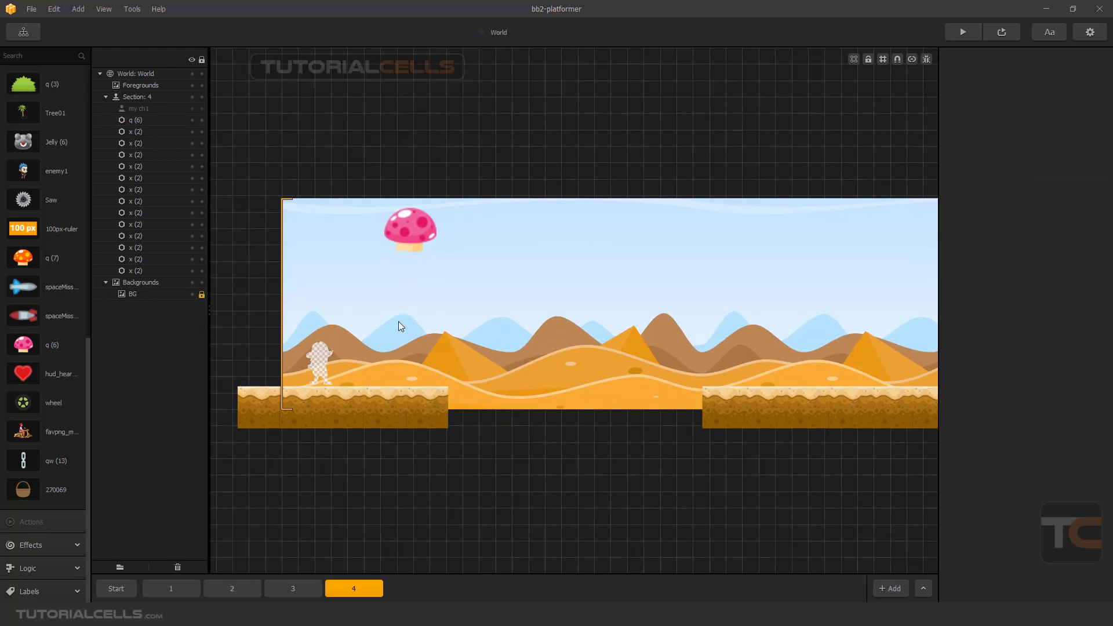
pyautogui.click(996, 33)
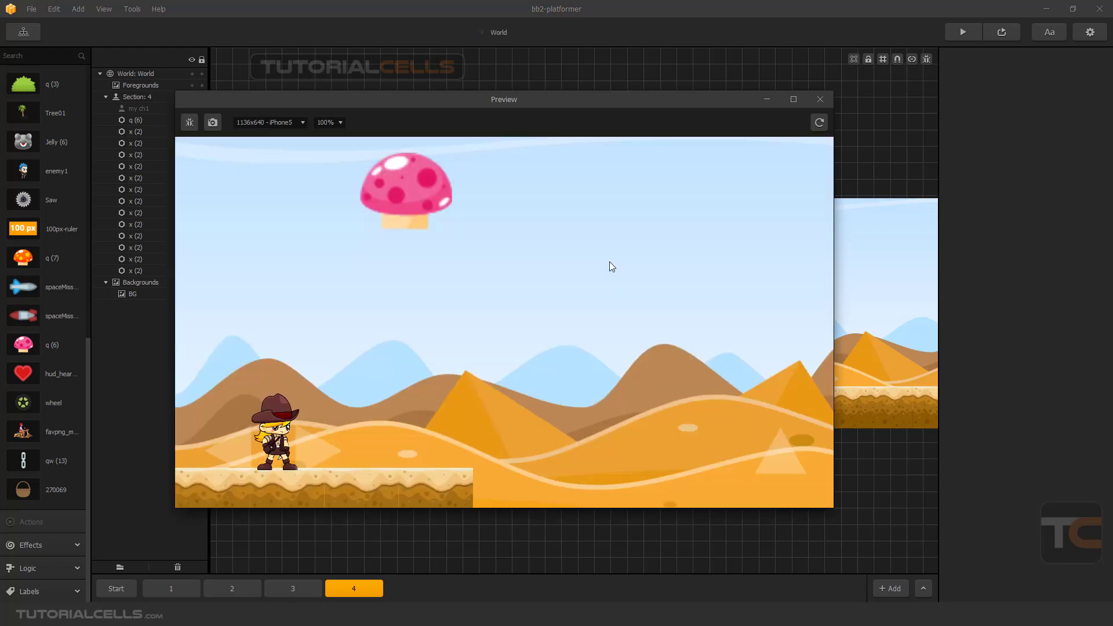
pyautogui.press('Right')
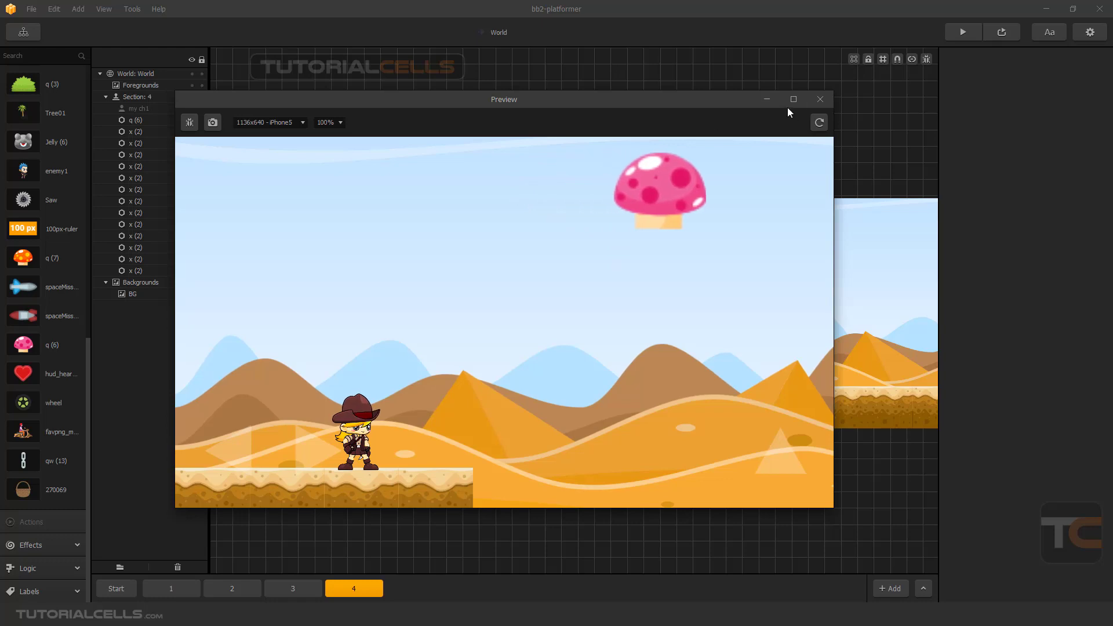
pyautogui.click(820, 100)
# Place a qw (13) chain link beneath the mushroom at about 392, 476
pyautogui.scroll(2, 498, 301)
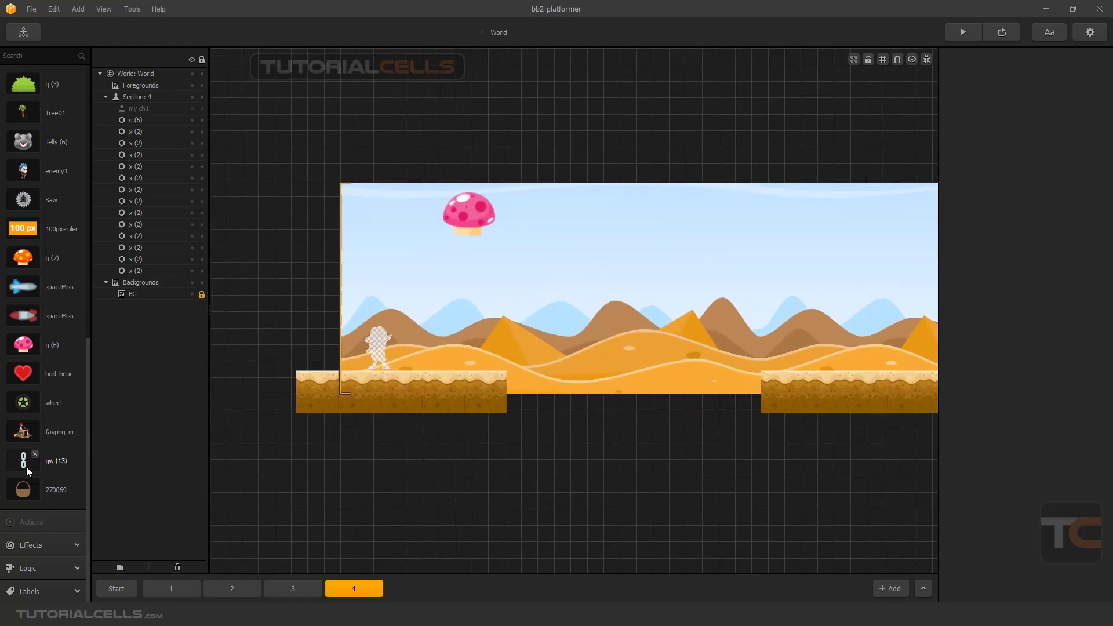
pyautogui.moveTo(24, 467); pyautogui.dragTo(445, 172)
pyautogui.scroll(3, 501, 346)
pyautogui.scroll(-2, 502, 346)
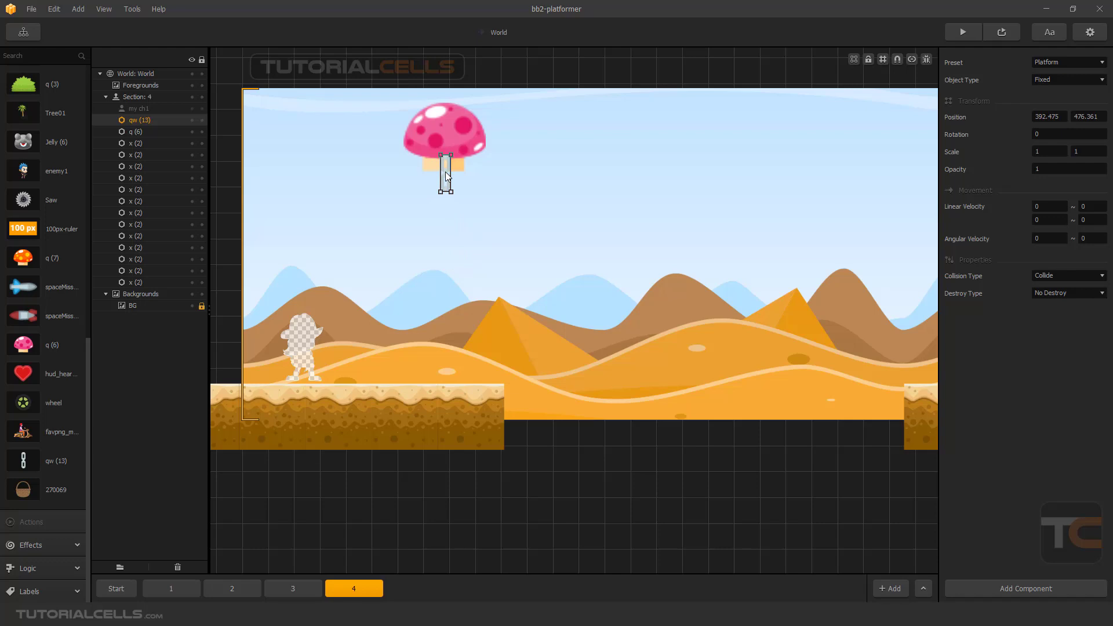
# Move the mushroom above the chain link in the object order of section 4
pyautogui.scroll(3, 445, 170)
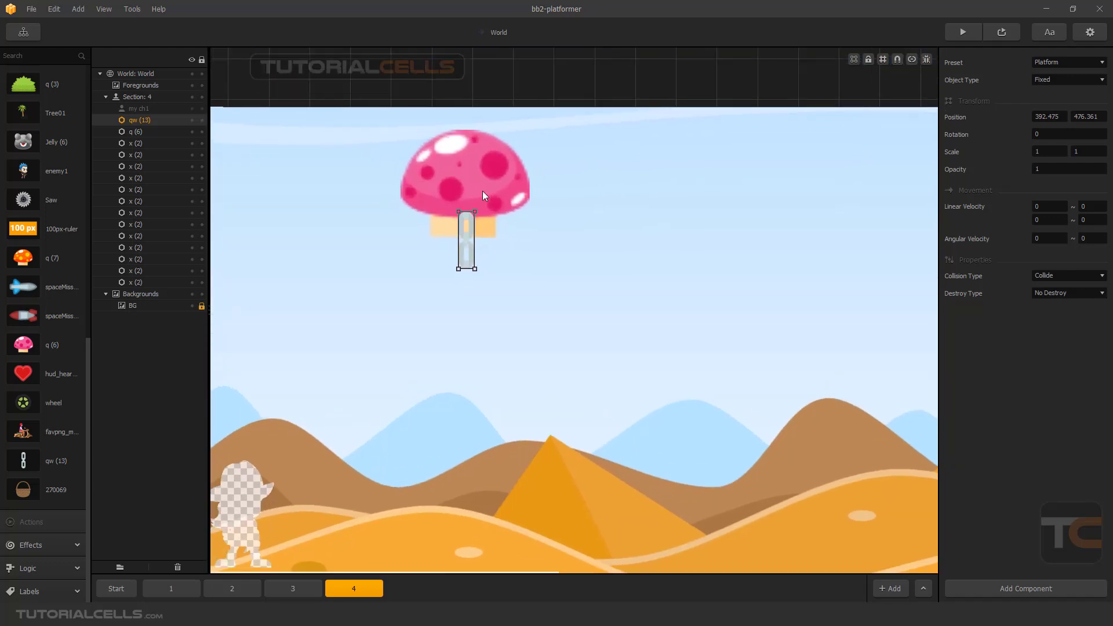
pyautogui.click(484, 196)
pyautogui.moveTo(139, 132); pyautogui.dragTo(137, 119)
pyautogui.click(488, 256)
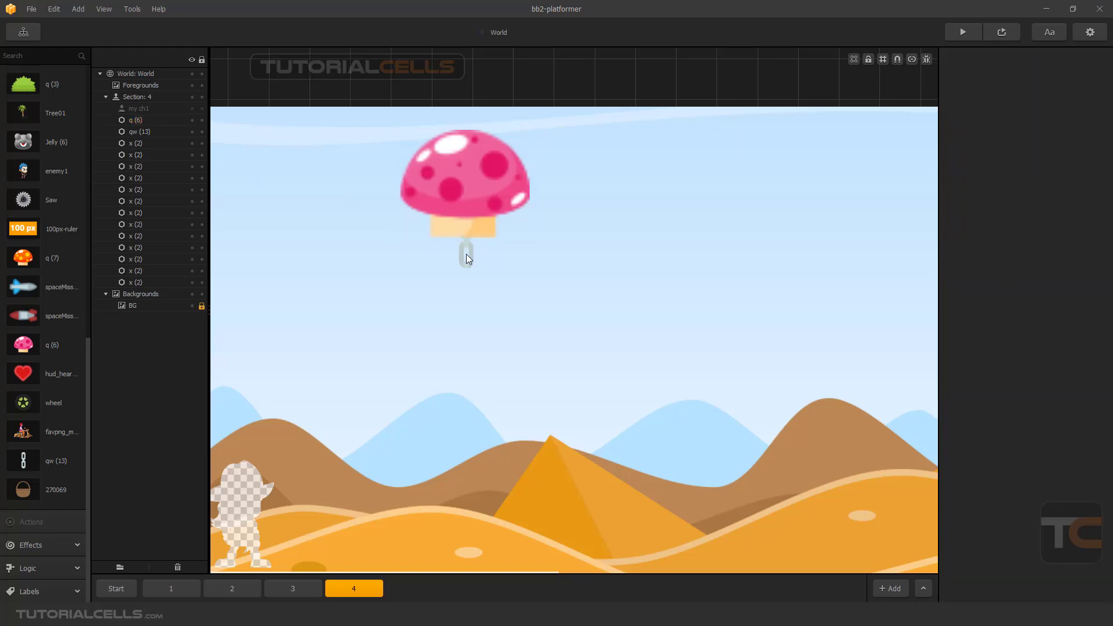
# Duplicate the chain link three times downward to form a vertical chain of four links under the mushroom
pyautogui.click(469, 248)
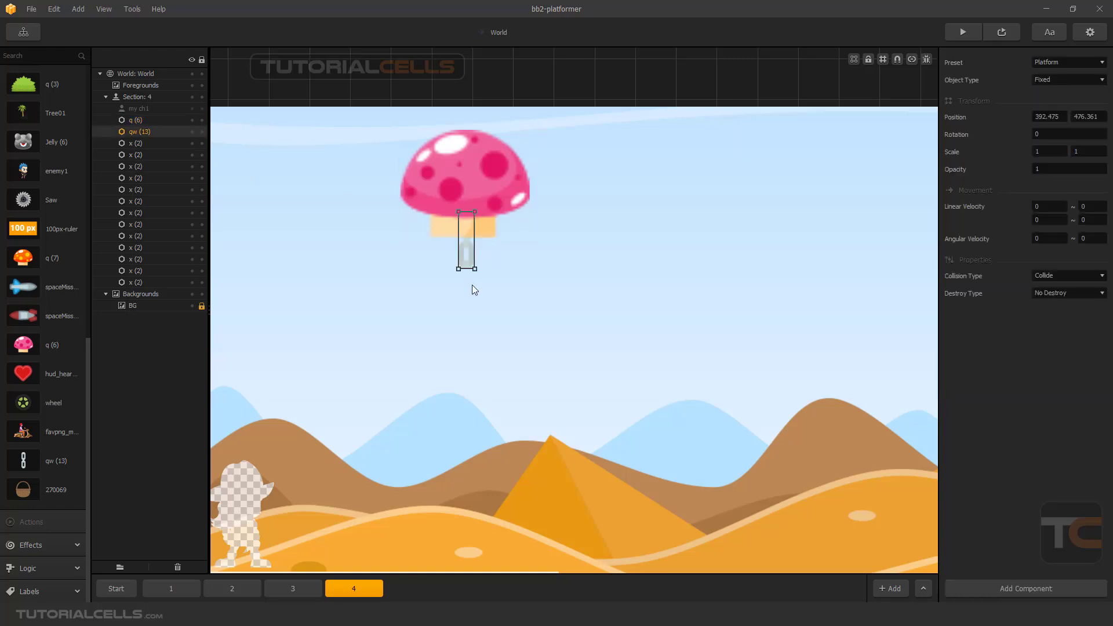
pyautogui.hotkey('ctrl', 'd')
pyautogui.hotkey('ctrl', 'd')
pyautogui.hotkey('ctrl', 'd')
pyautogui.scroll(-3, 475, 311)
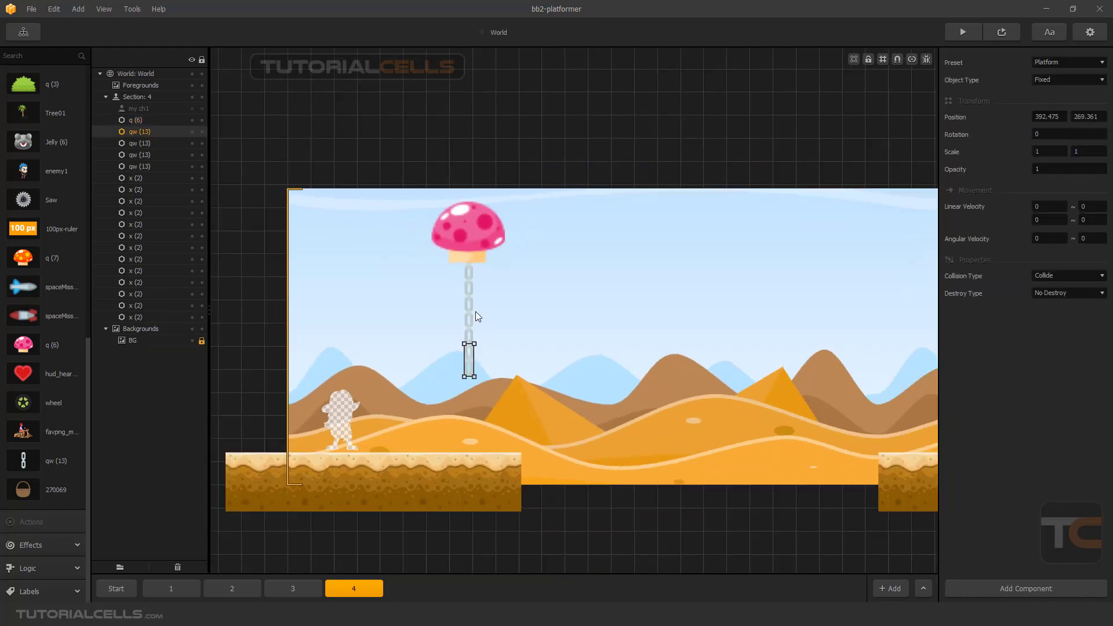
# Add the 270069 basket at the chain's lower end and scale it down to about 0.337
pyautogui.scroll(2, 470, 318)
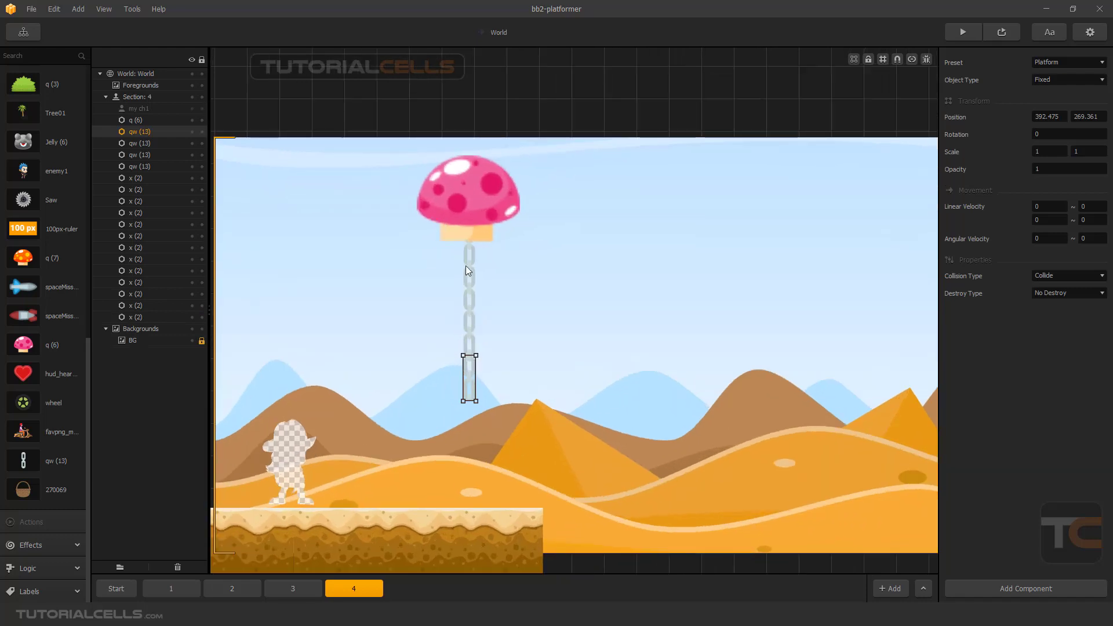
pyautogui.moveTo(23, 490); pyautogui.dragTo(481, 394)
pyautogui.moveTo(335, 216); pyautogui.dragTo(595, 440)
pyautogui.moveTo(579, 502); pyautogui.dragTo(467, 451)
pyautogui.moveTo(433, 394); pyautogui.dragTo(406, 365)
pyautogui.moveTo(433, 429)
pyautogui.mouseDown()
pyautogui.moveTo(450, 451)
pyautogui.moveTo(440, 442)
pyautogui.mouseUp()
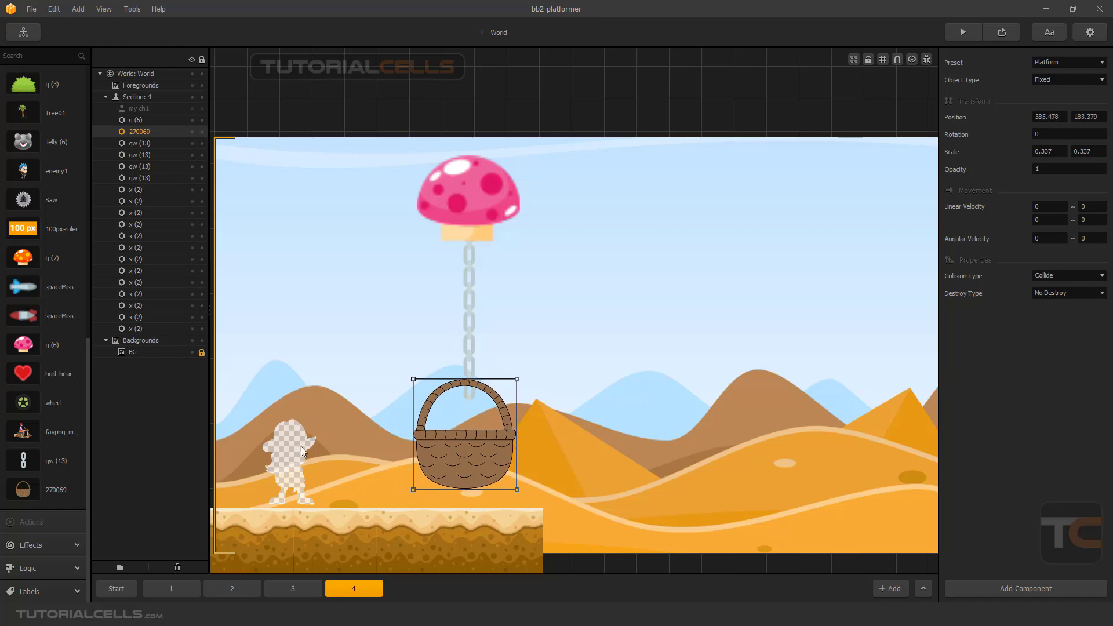
# Try the character placeholder inside the basket for size, and return it to the starting platform
pyautogui.moveTo(288, 458); pyautogui.dragTo(464, 426)
pyautogui.scroll(-1, 847, 445)
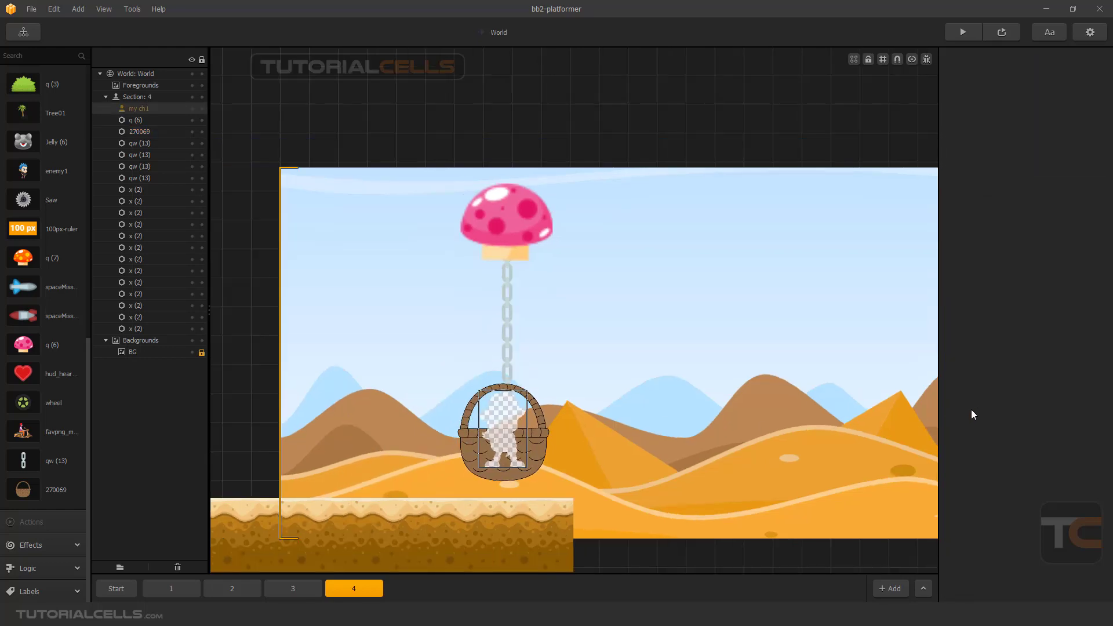
pyautogui.moveTo(519, 420); pyautogui.dragTo(339, 443)
# Align the basket's handle under the lowest chain link, at about 393, 168
pyautogui.scroll(2, 588, 436)
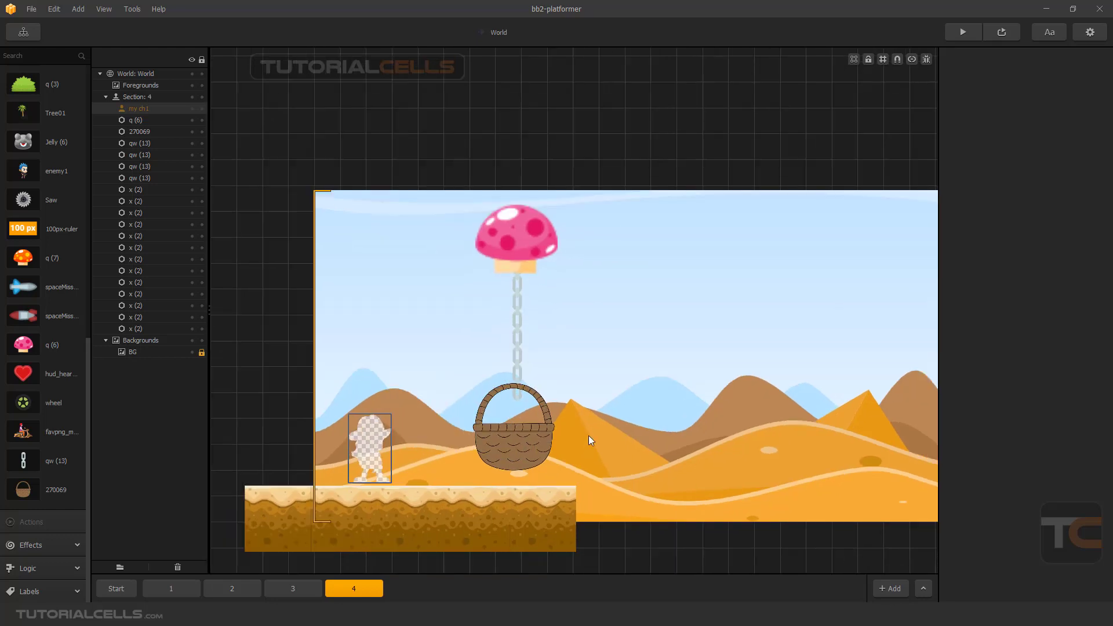
pyautogui.moveTo(534, 463); pyautogui.dragTo(538, 473)
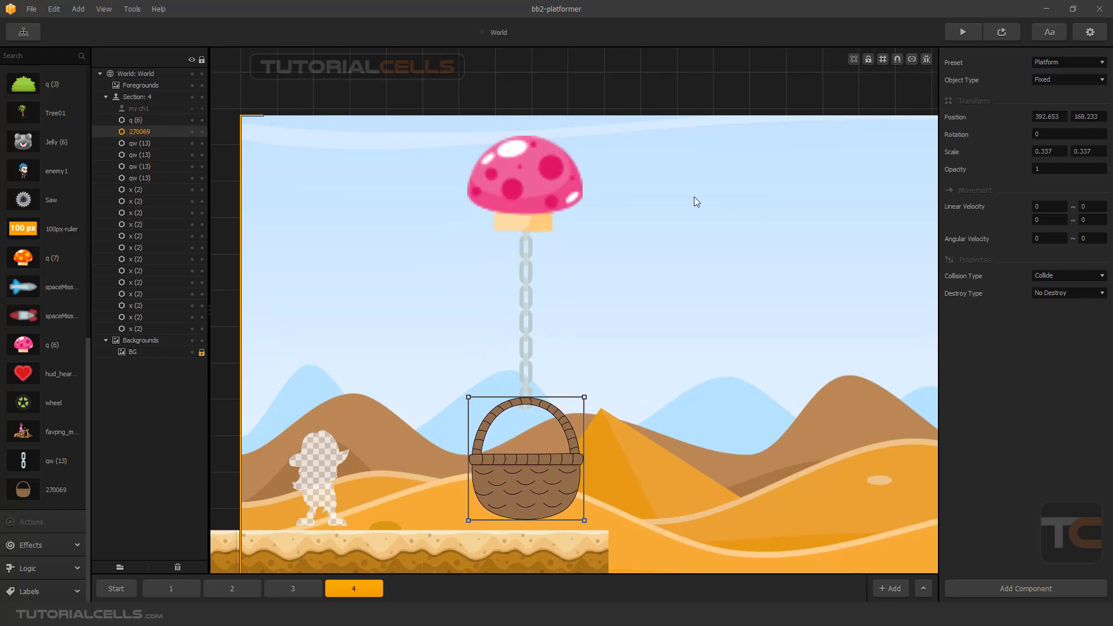
pyautogui.scroll(-1, 638, 212)
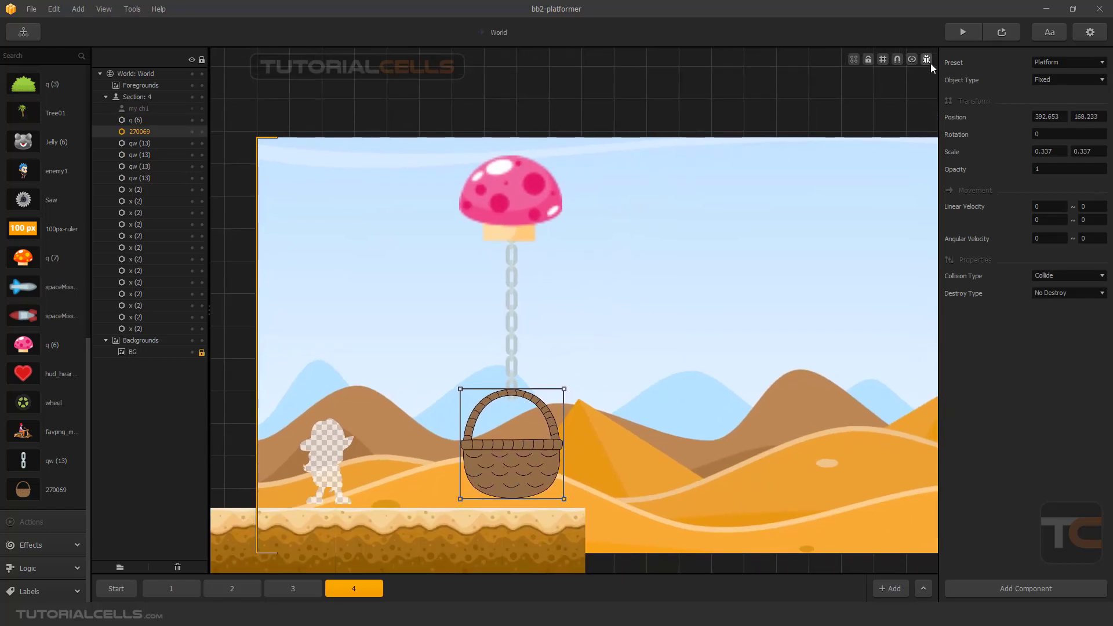
# Turn on linker mode and connect the lowest chain link to the basket
pyautogui.click(912, 59)
pyautogui.scroll(2, 496, 252)
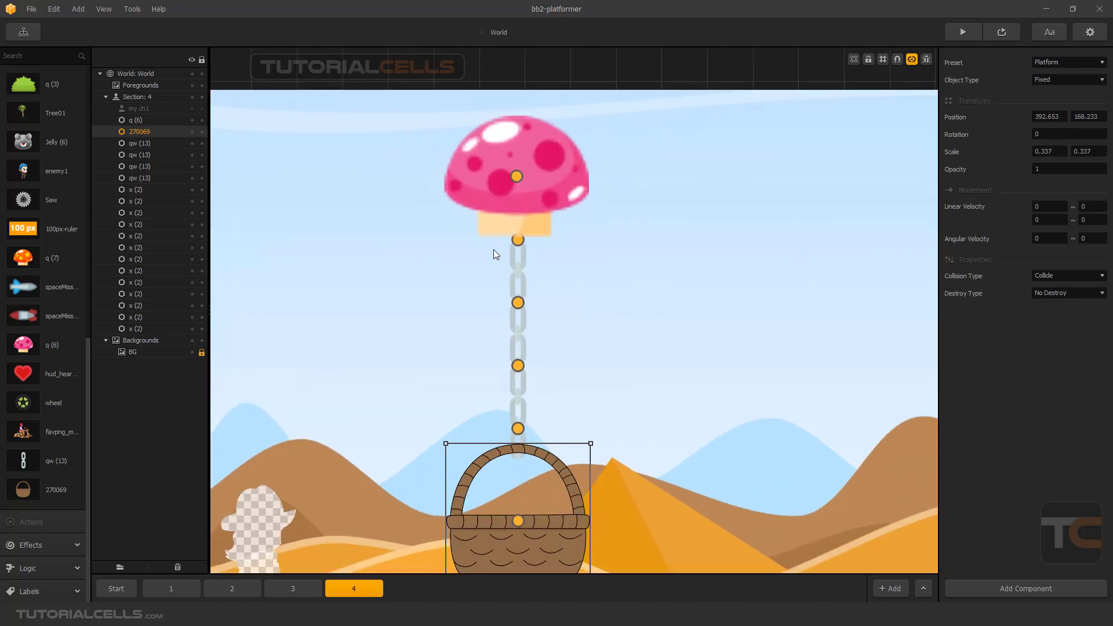
pyautogui.scroll(-2, 488, 344)
pyautogui.moveTo(498, 371); pyautogui.dragTo(513, 322, button='middle')
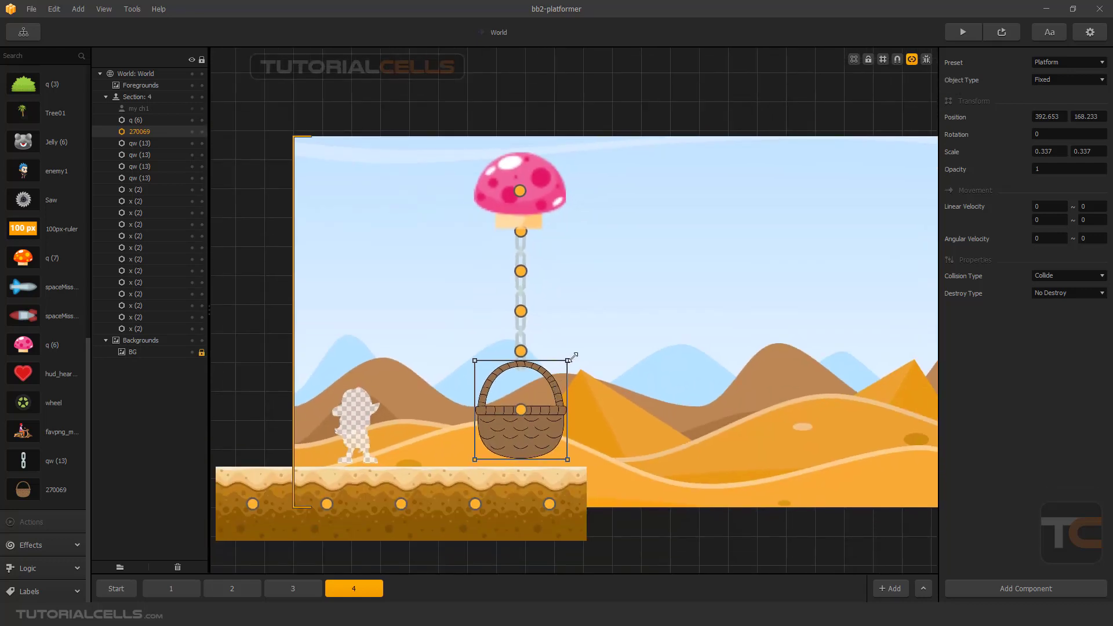
pyautogui.scroll(1, 567, 361)
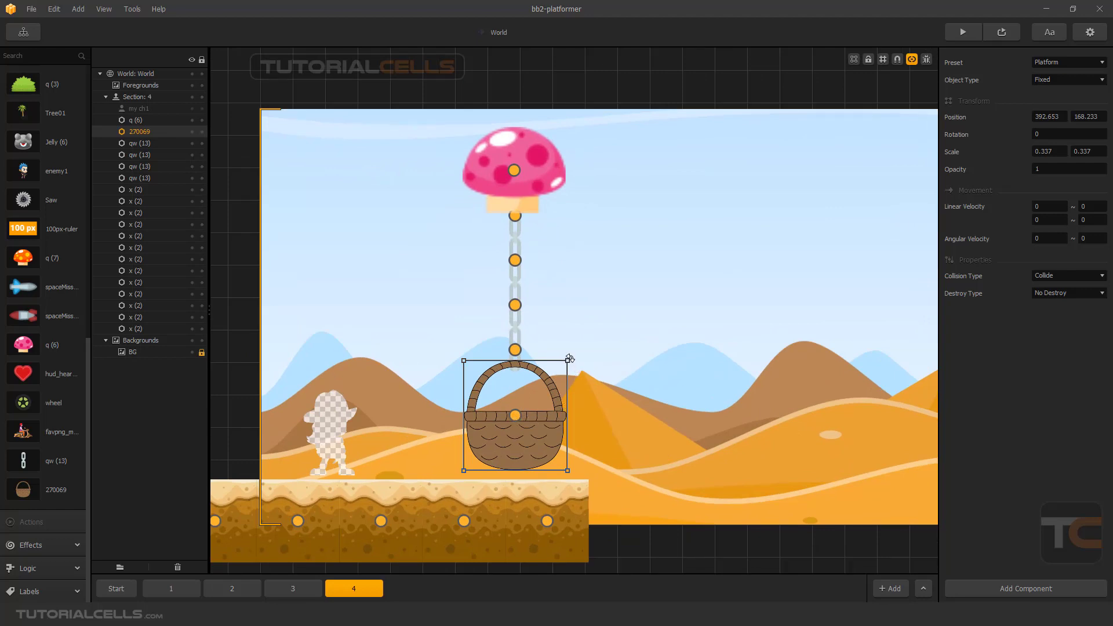
pyautogui.moveTo(570, 358)
pyautogui.mouseDown()
pyautogui.moveTo(540, 342)
pyautogui.moveTo(535, 352)
pyautogui.moveTo(560, 366)
pyautogui.mouseUp()
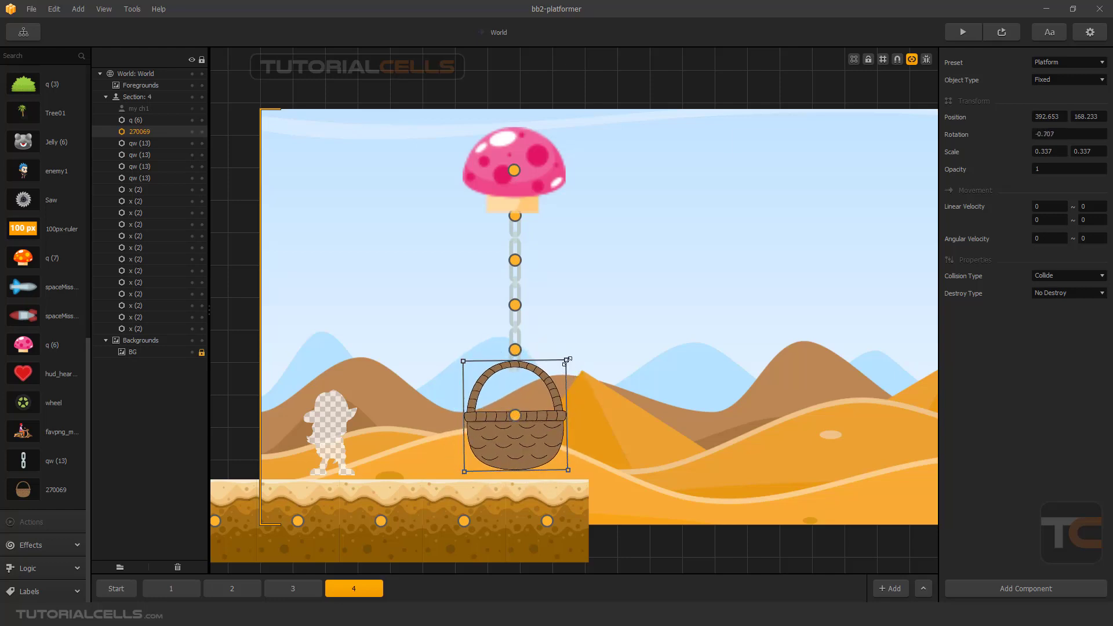
pyautogui.moveTo(566, 360); pyautogui.dragTo(515, 415)
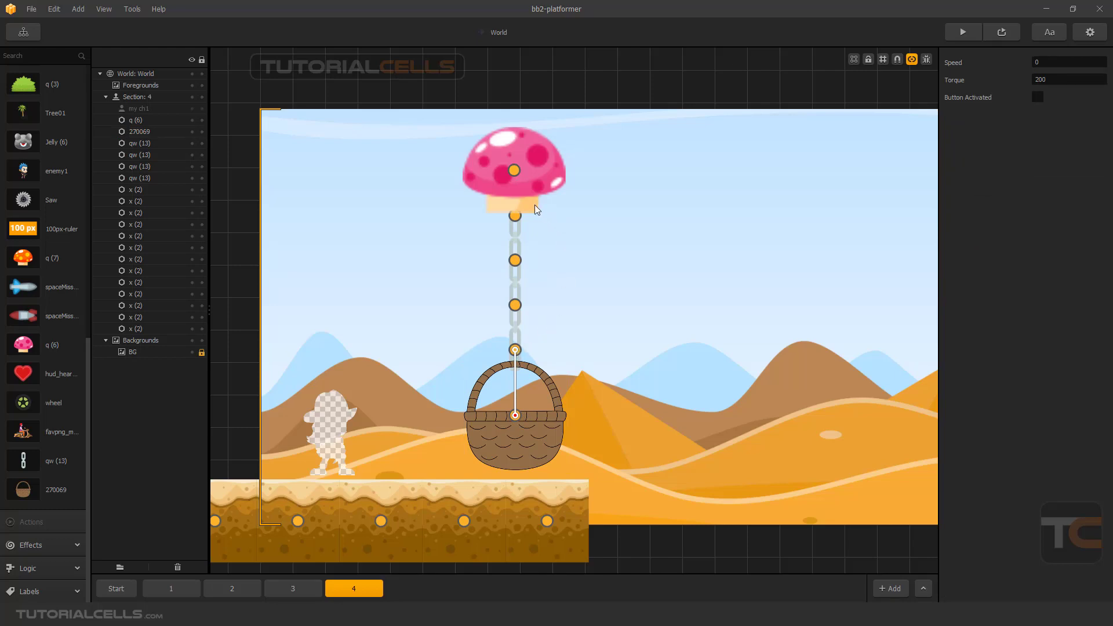
# Duplicate the top chain link, set the copy beside the mushroom, and raise the mushroom to about 393, 574
pyautogui.scroll(4, 515, 217)
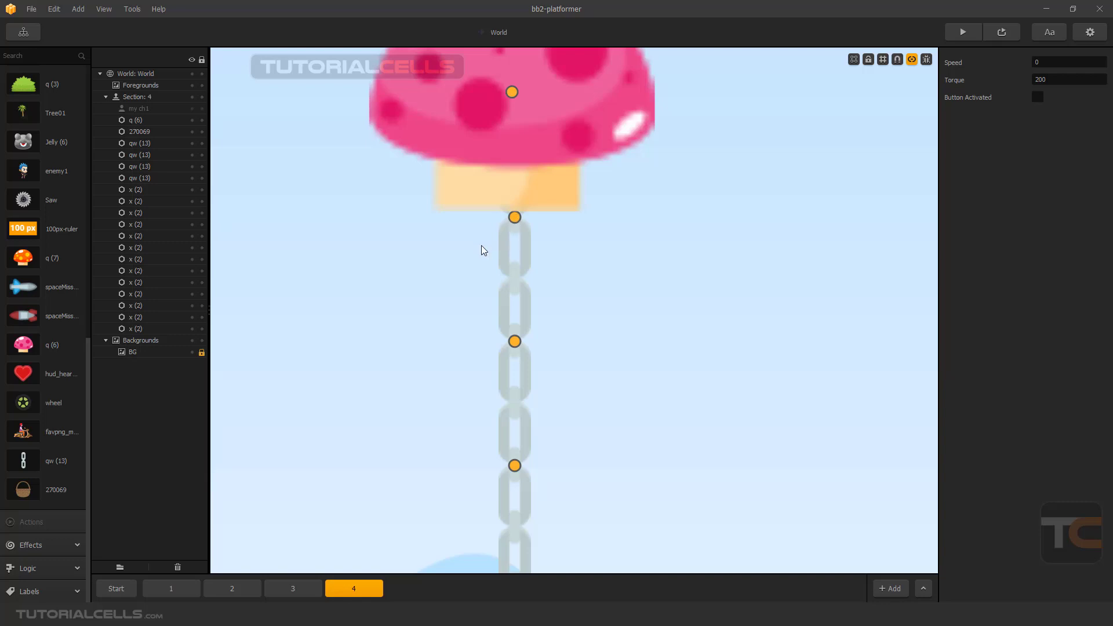
pyautogui.scroll(-1, 482, 233)
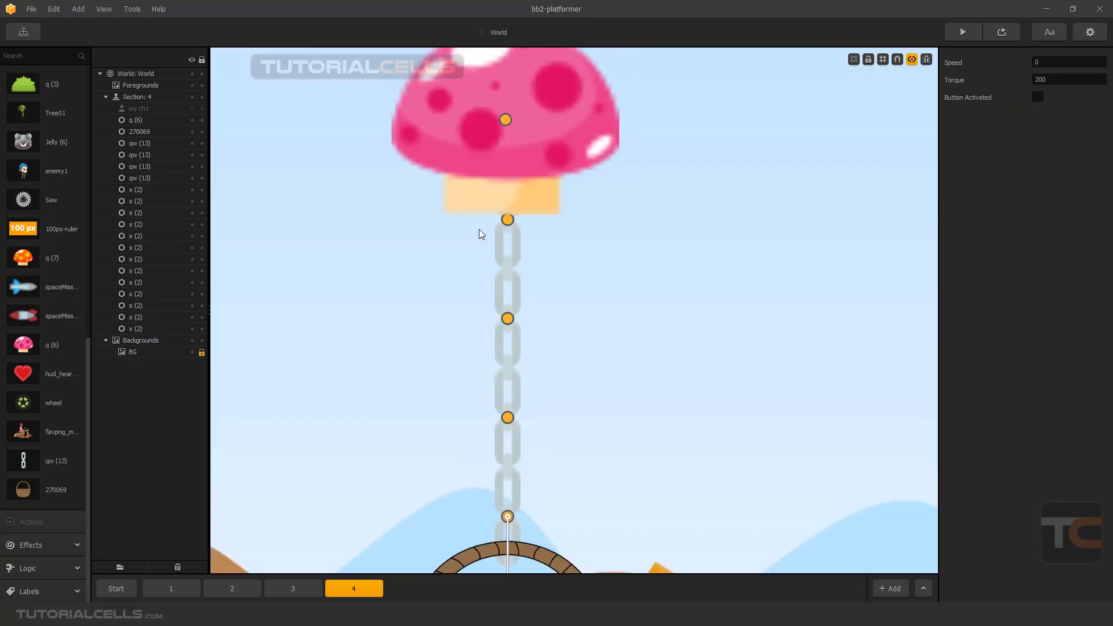
pyautogui.scroll(-2, 492, 261)
pyautogui.click(532, 349)
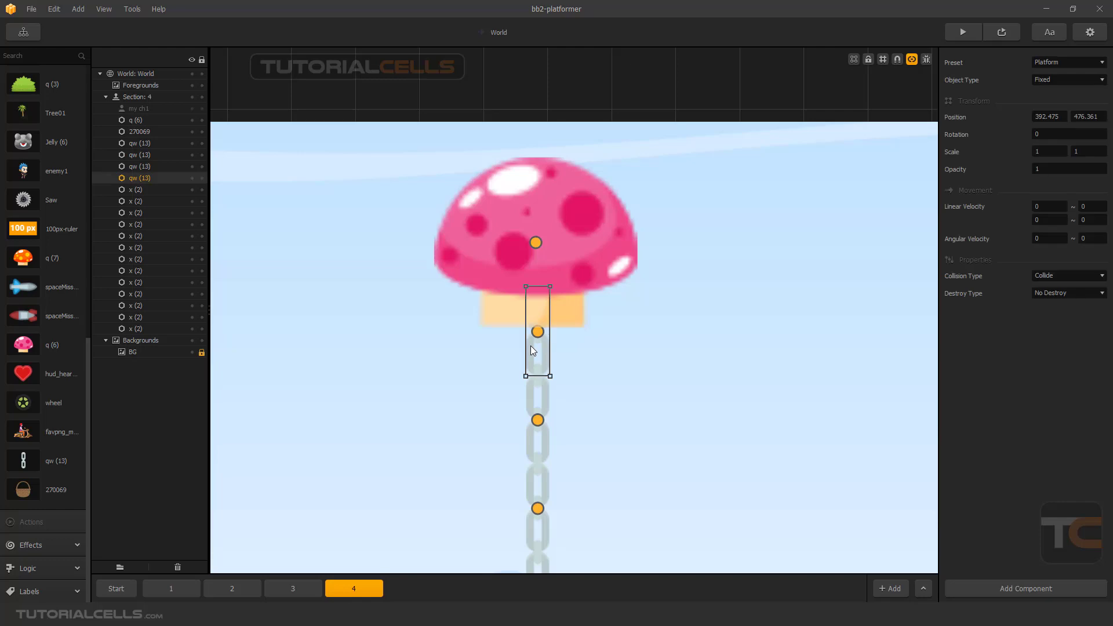
pyautogui.hotkey('ctrl', 'd')
pyautogui.moveTo(540, 261); pyautogui.dragTo(665, 332)
pyautogui.moveTo(592, 267); pyautogui.dragTo(594, 231)
# Connect the chain links to one another in sequence, and the top one through the spare link to the mushroom
pyautogui.scroll(-2, 545, 406)
pyautogui.scroll(-3, 541, 408)
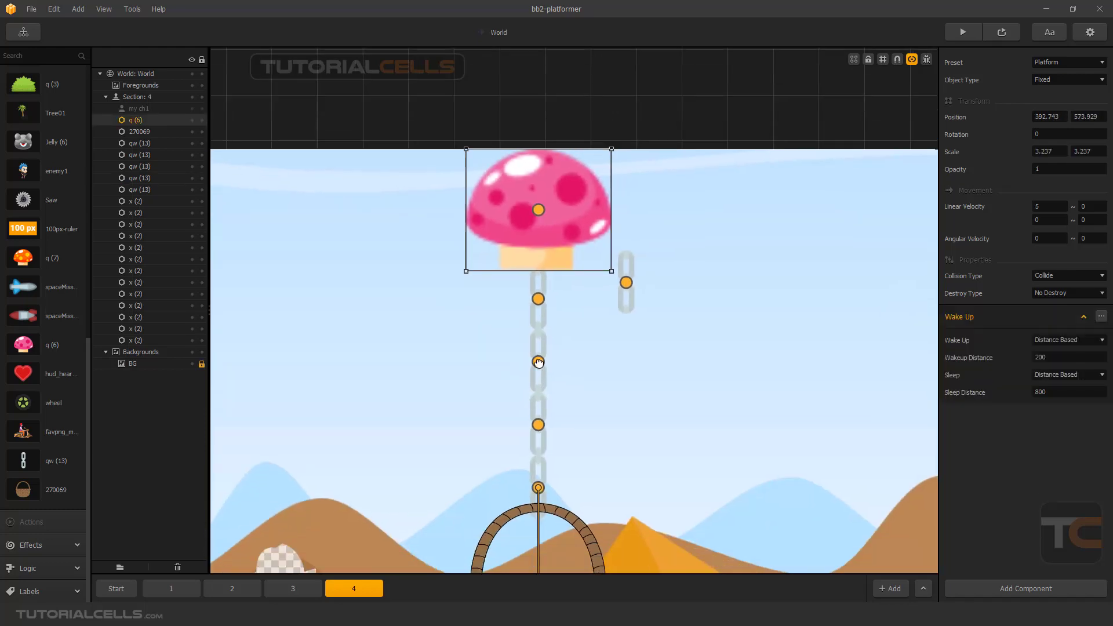
pyautogui.moveTo(608, 269); pyautogui.dragTo(608, 263)
pyautogui.moveTo(537, 428); pyautogui.dragTo(538, 180)
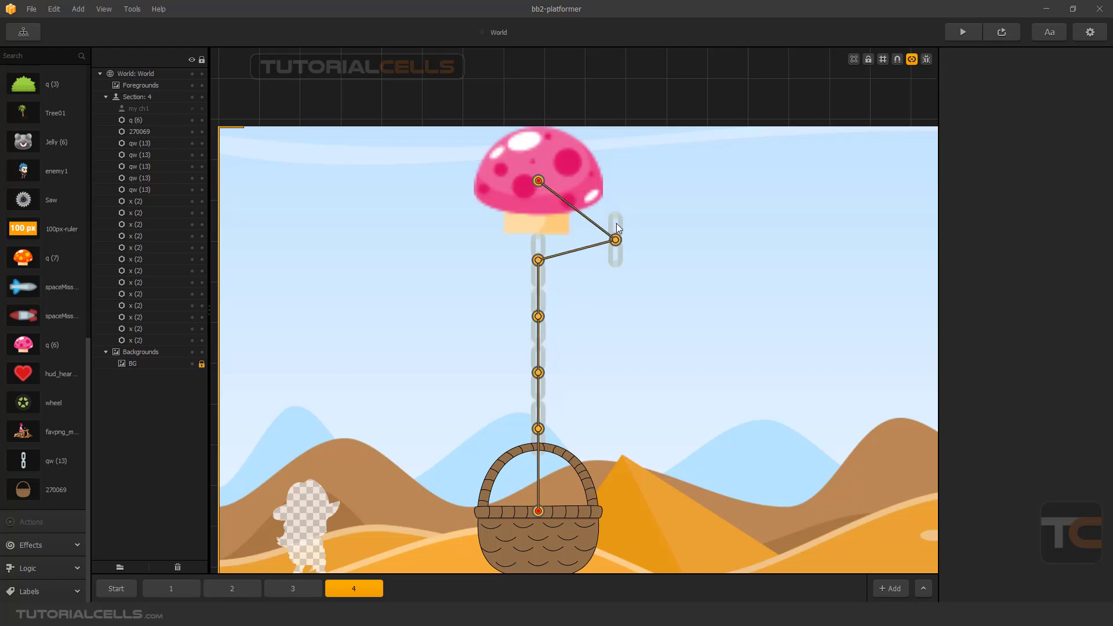
# Delete the connection between the spare link and the mushroom and redraw it from the mushroom to the link
pyautogui.click(578, 210)
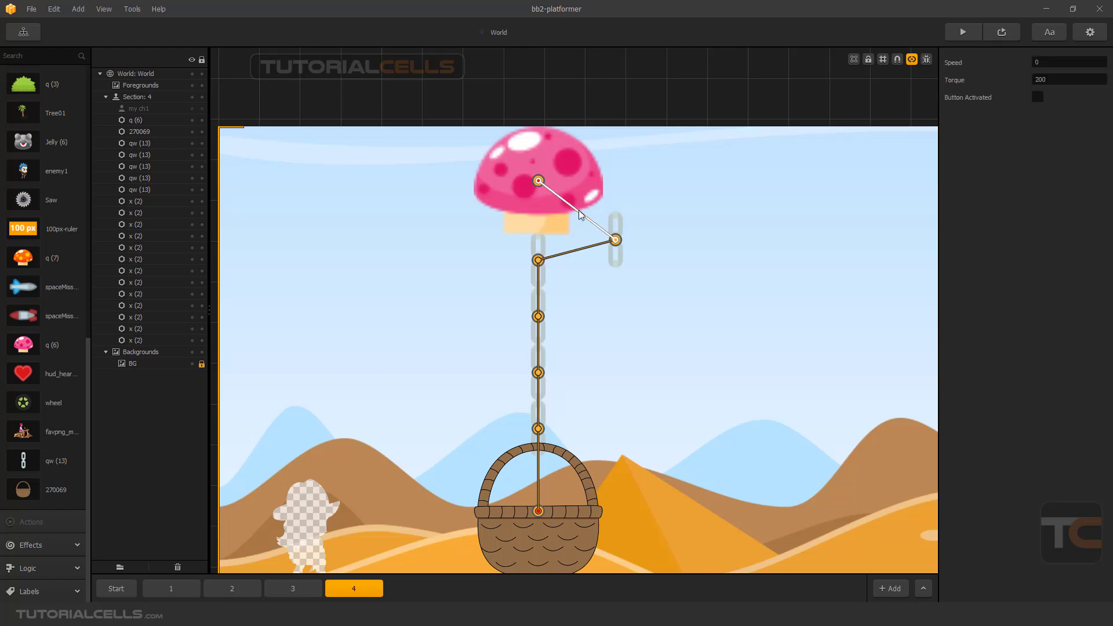
pyautogui.press('Delete')
pyautogui.moveTo(574, 193); pyautogui.dragTo(615, 240)
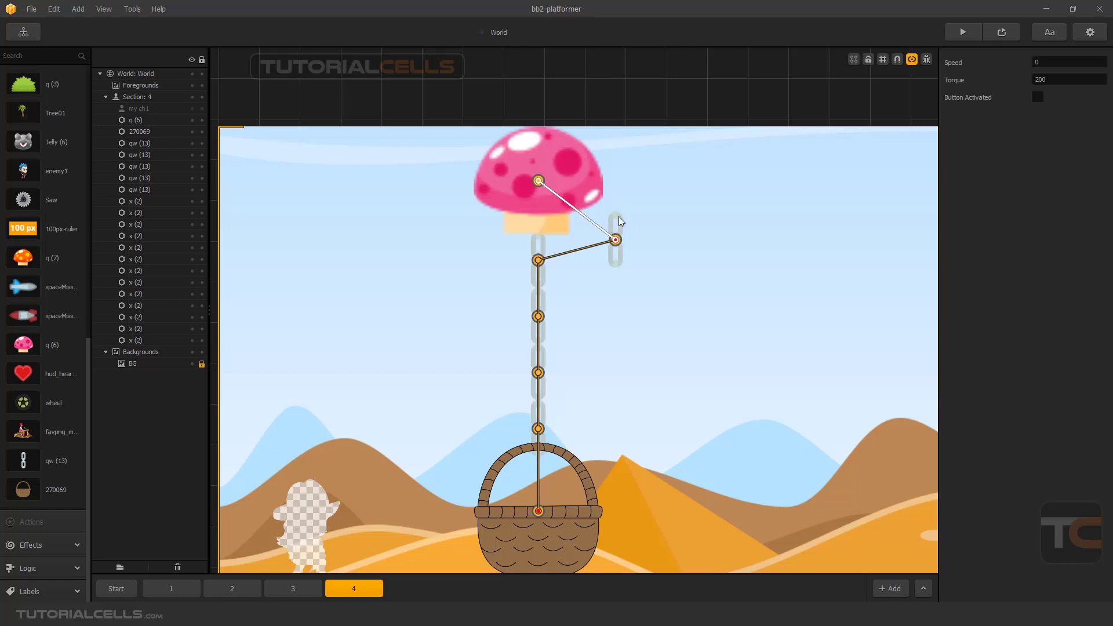
# Move the spare link into line above the chain, behind the mushroom's stem, at about 393, 545
pyautogui.click(621, 258)
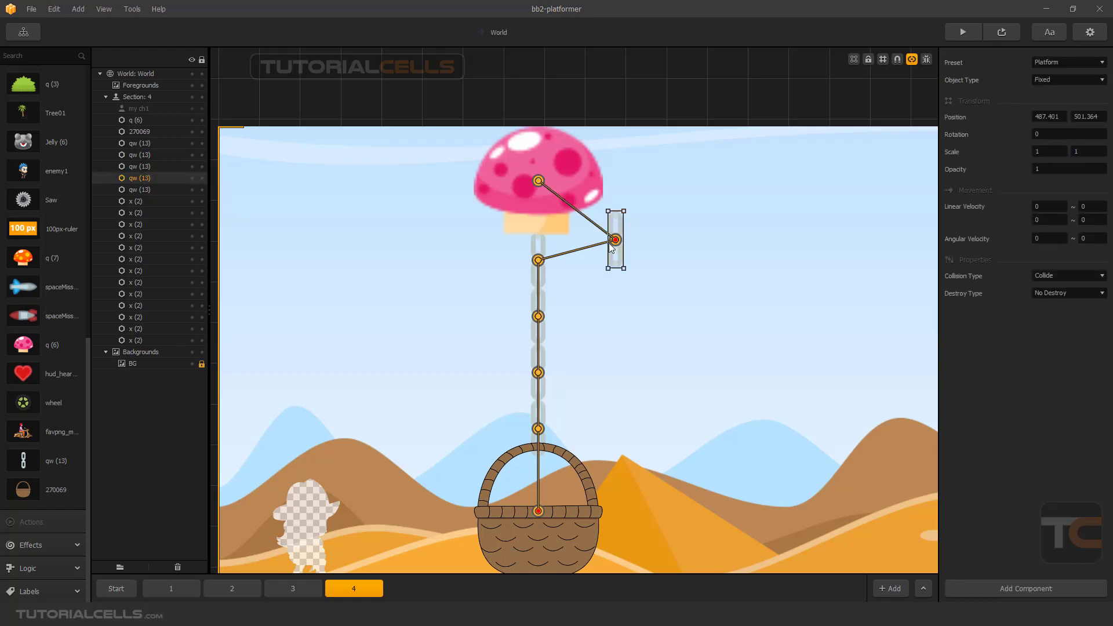
pyautogui.moveTo(618, 264); pyautogui.dragTo(543, 231)
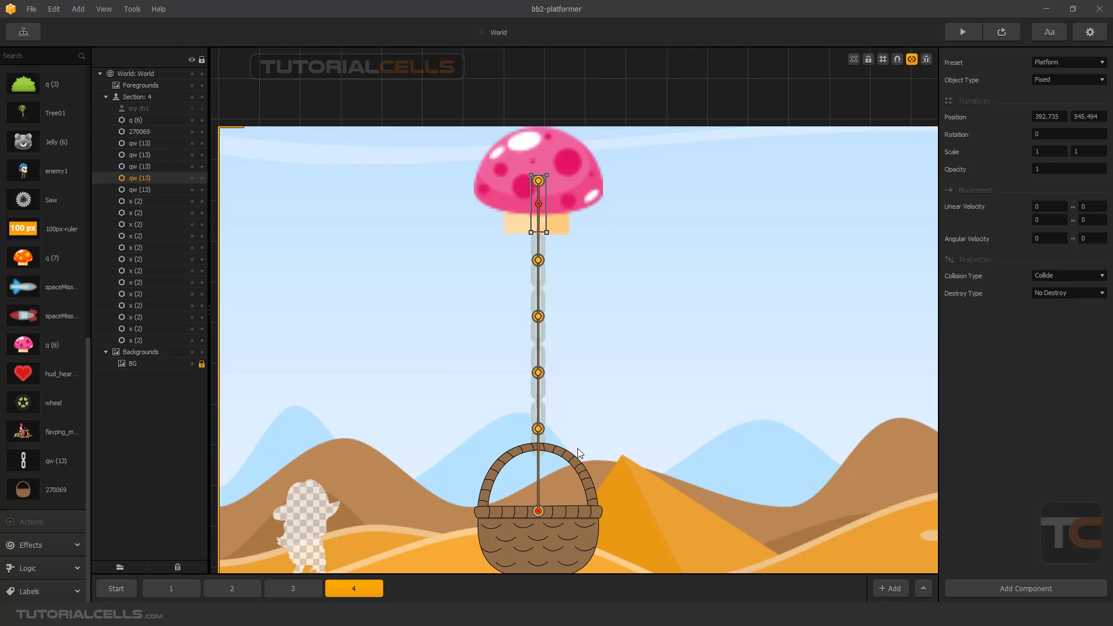
# Check the mushroom and basket, preview the level with the chained basket, and turn off connection mode
pyautogui.click(617, 371)
pyautogui.scroll(-3, 610, 362)
pyautogui.moveTo(611, 362); pyautogui.dragTo(527, 326, button='middle')
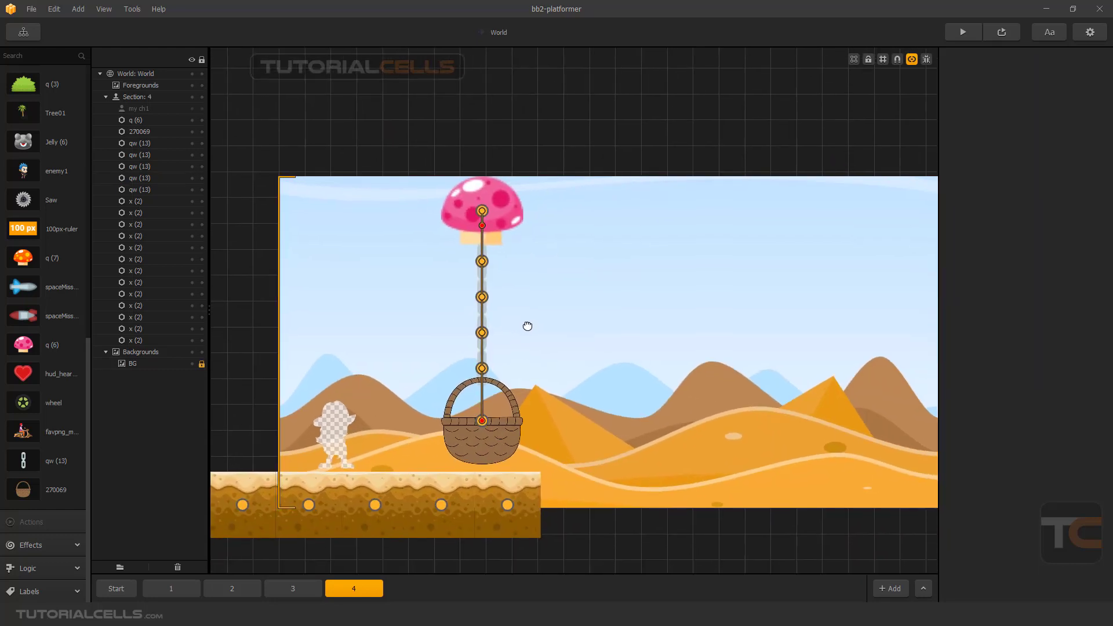
pyautogui.click(508, 217)
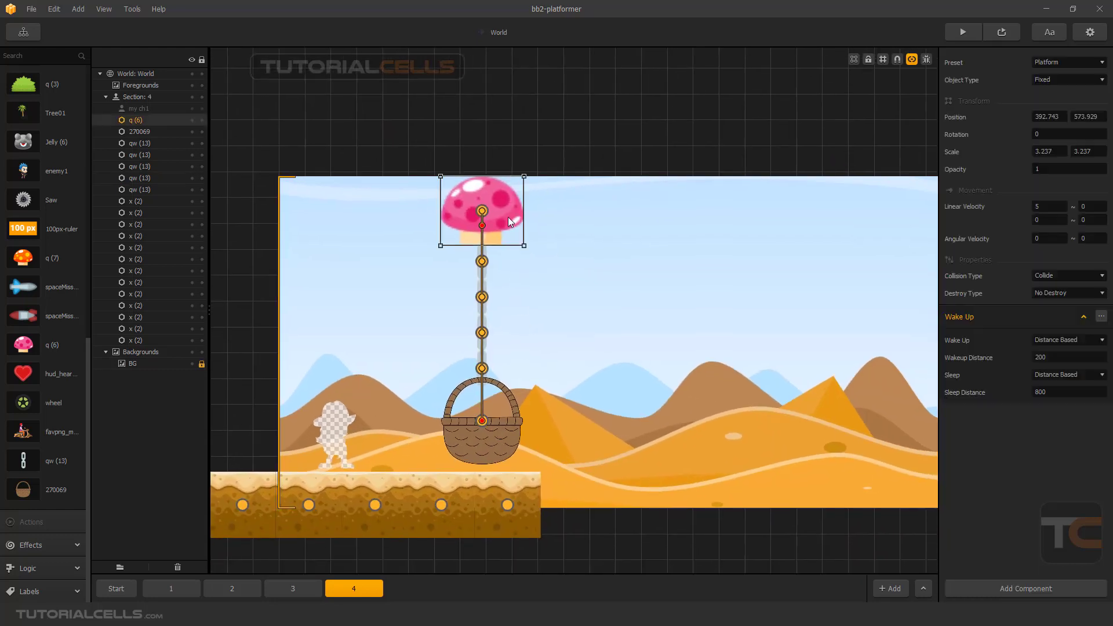
pyautogui.click(497, 447)
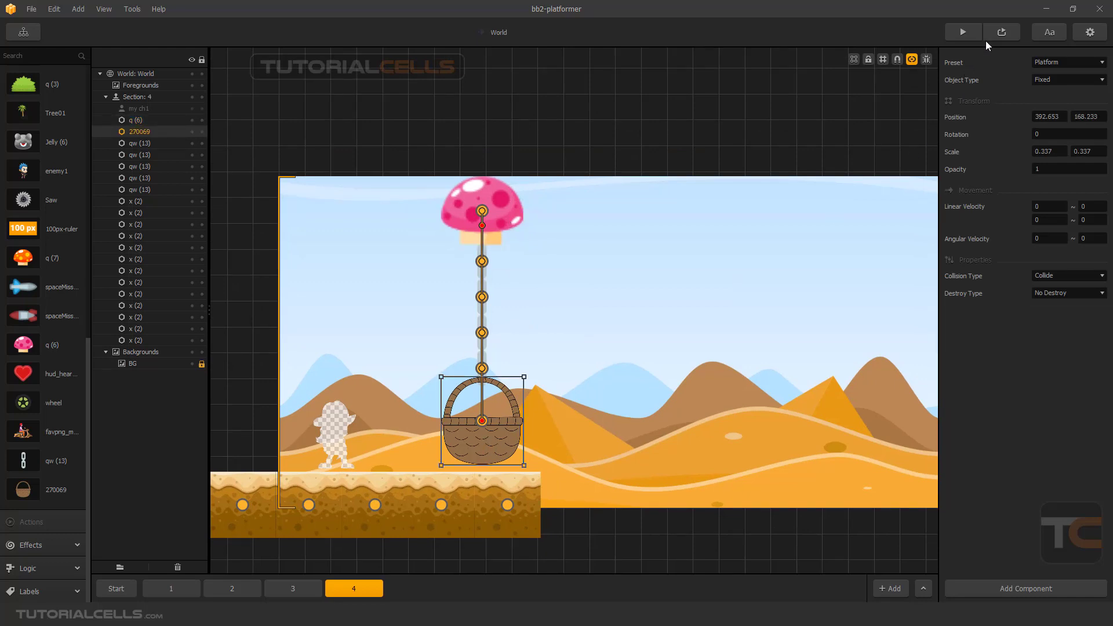
pyautogui.click(1000, 32)
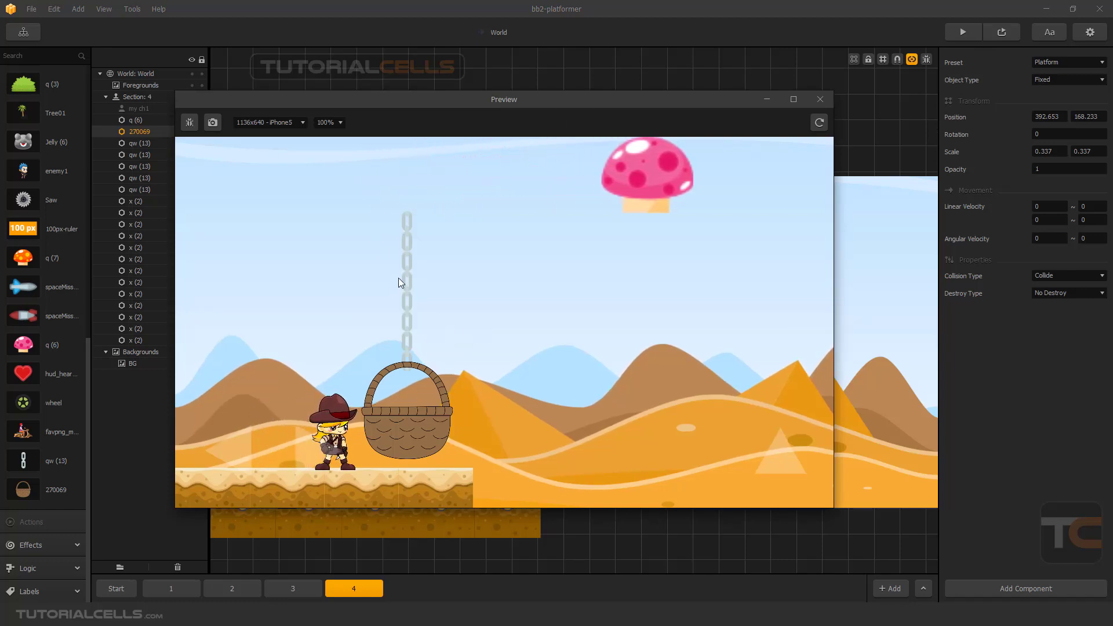
pyautogui.click(820, 99)
pyautogui.click(911, 58)
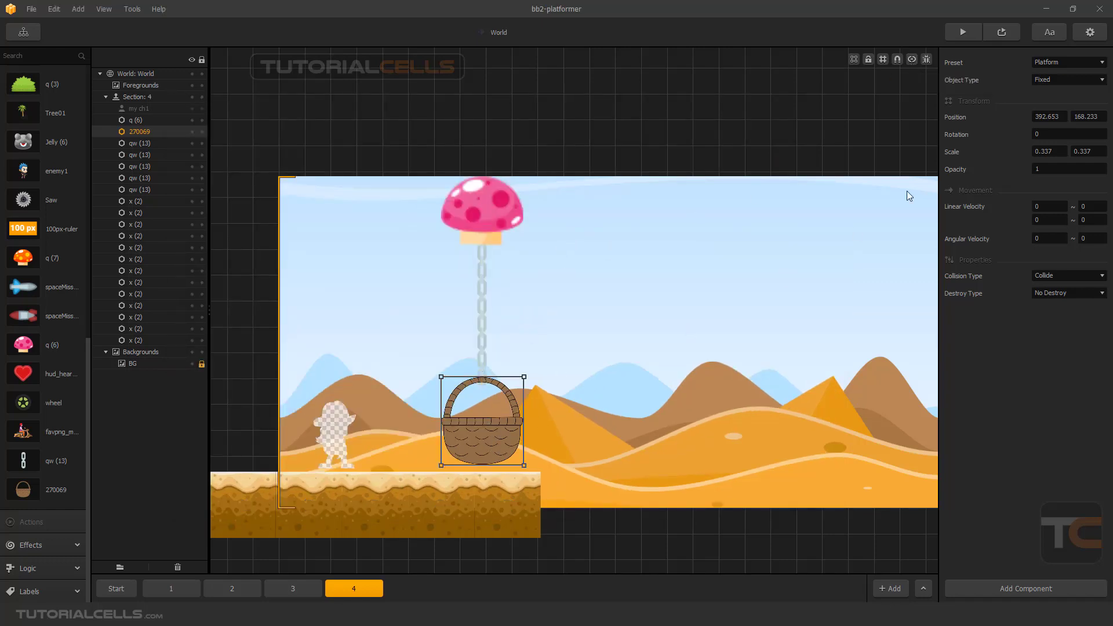
# Set the object type of the basket and all five chain links to Physics
pyautogui.click(1052, 80)
pyautogui.click(1043, 105)
pyautogui.click(136, 153)
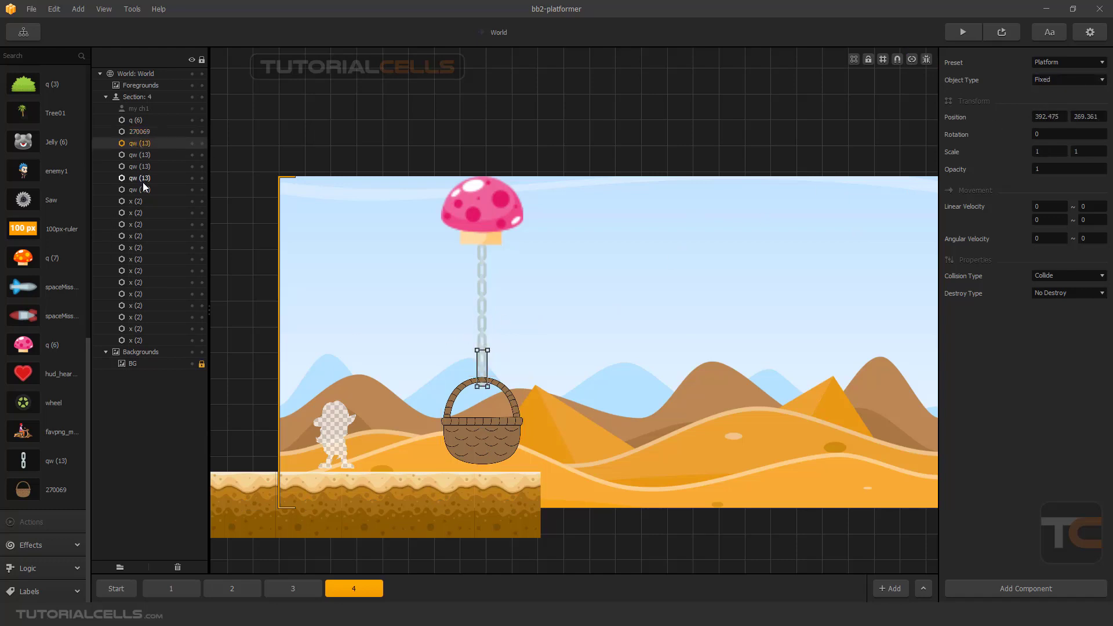
pyautogui.click(145, 189)
pyautogui.keyDown('ctrl'); pyautogui.click(141, 178); pyautogui.keyUp('ctrl')
pyautogui.keyDown('ctrl'); pyautogui.click(147, 166); pyautogui.keyUp('ctrl')
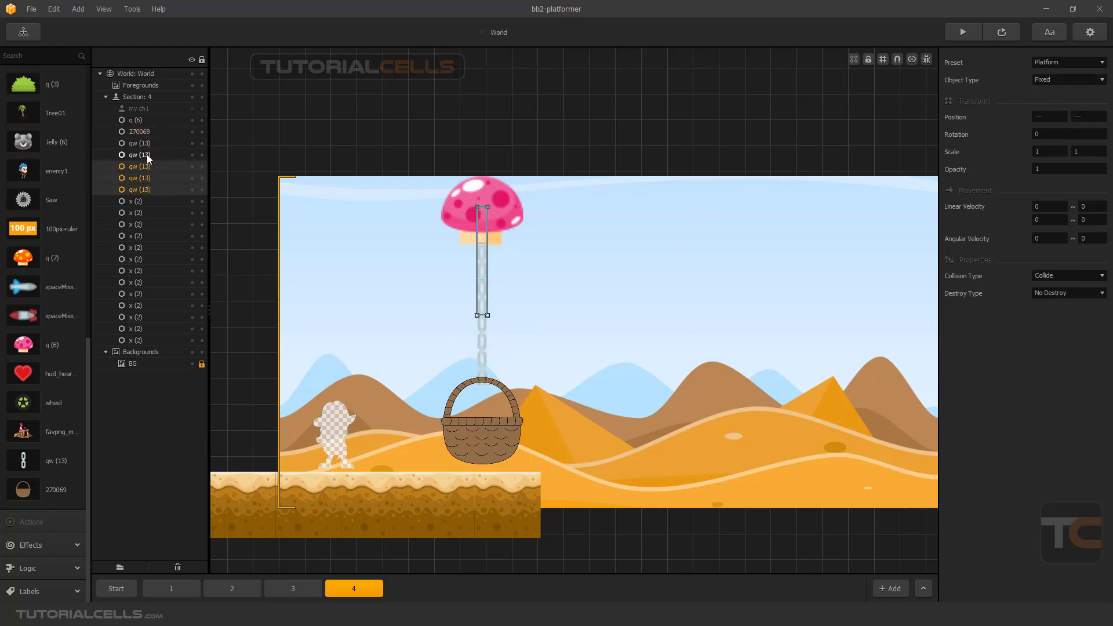
pyautogui.keyDown('ctrl'); pyautogui.click(147, 155); pyautogui.keyUp('ctrl')
pyautogui.keyDown('ctrl'); pyautogui.click(147, 142); pyautogui.keyUp('ctrl')
pyautogui.click(1050, 80)
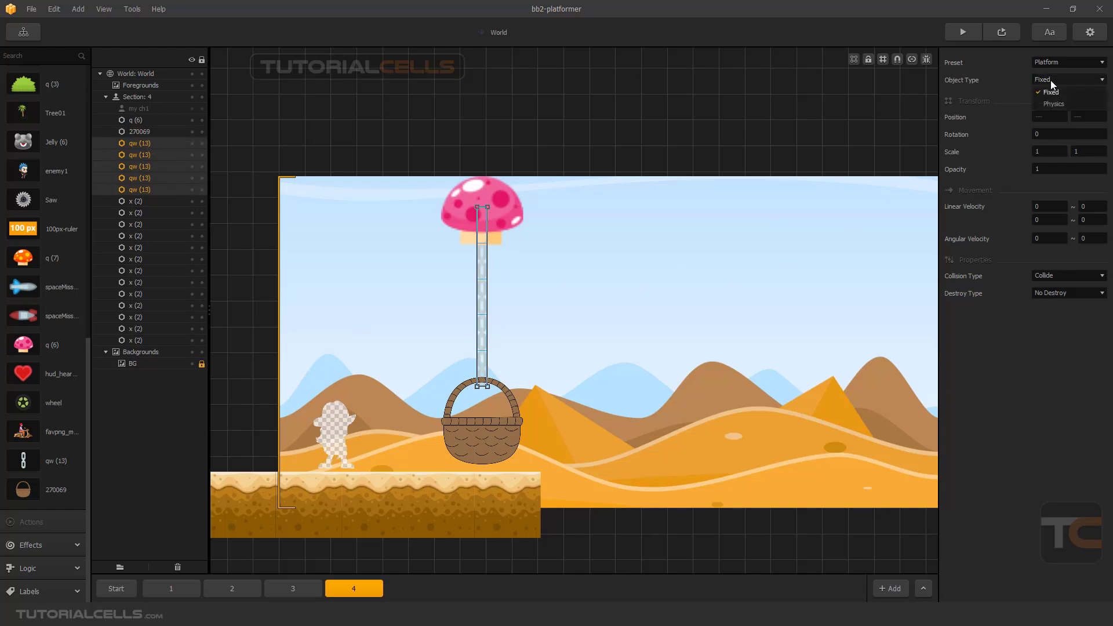
pyautogui.click(1051, 105)
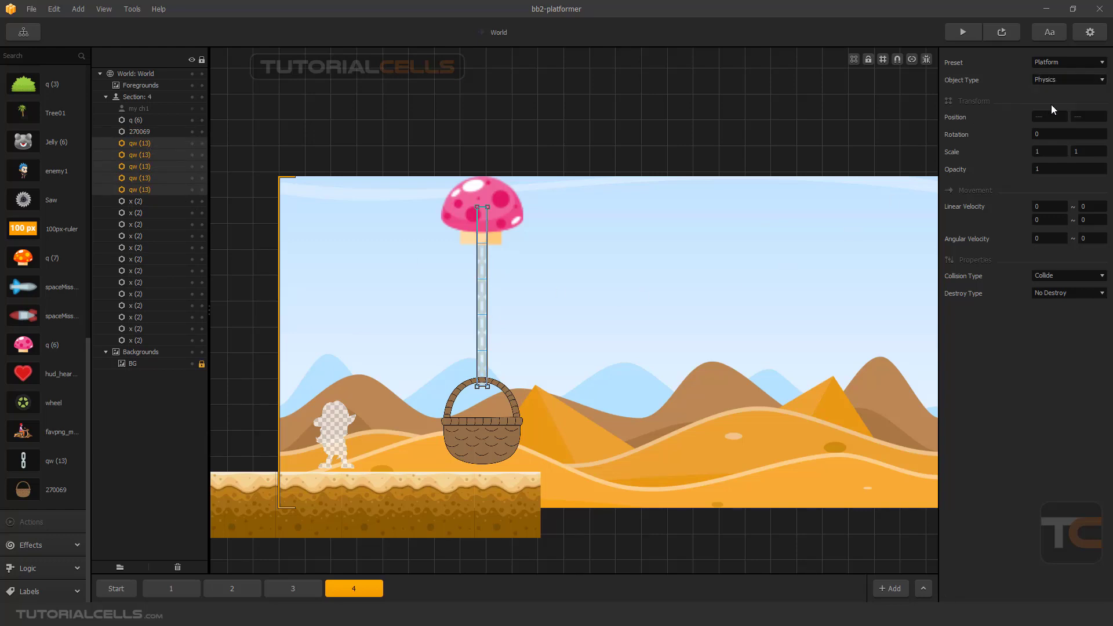
# Check the mushroom's object type and preview the level to see how the basket hangs from the moving mushroom
pyautogui.click(512, 216)
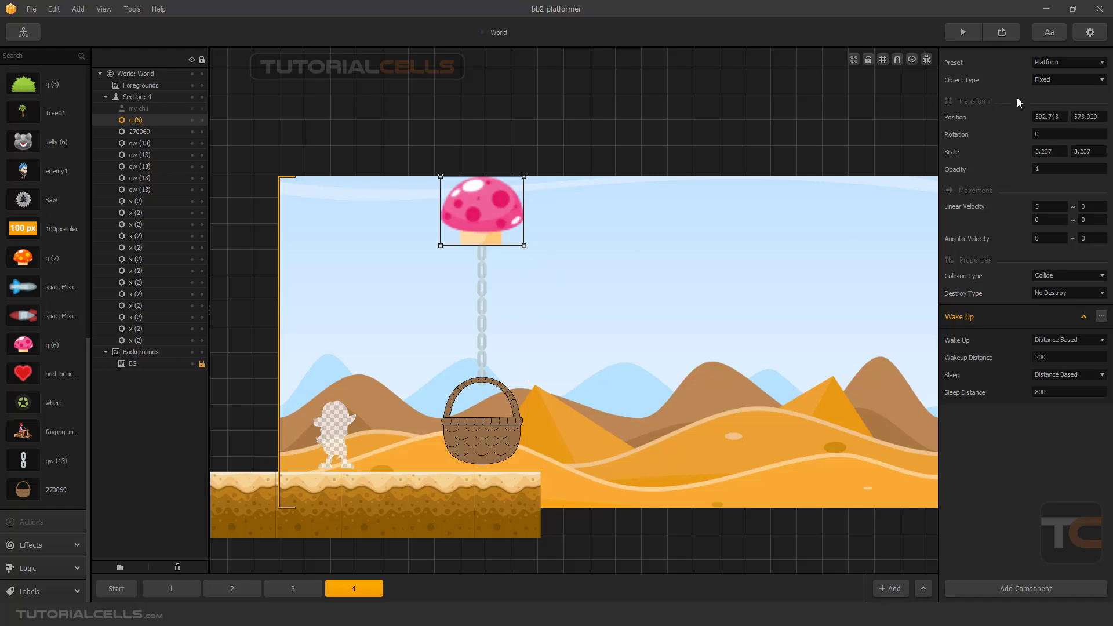
pyautogui.click(1002, 34)
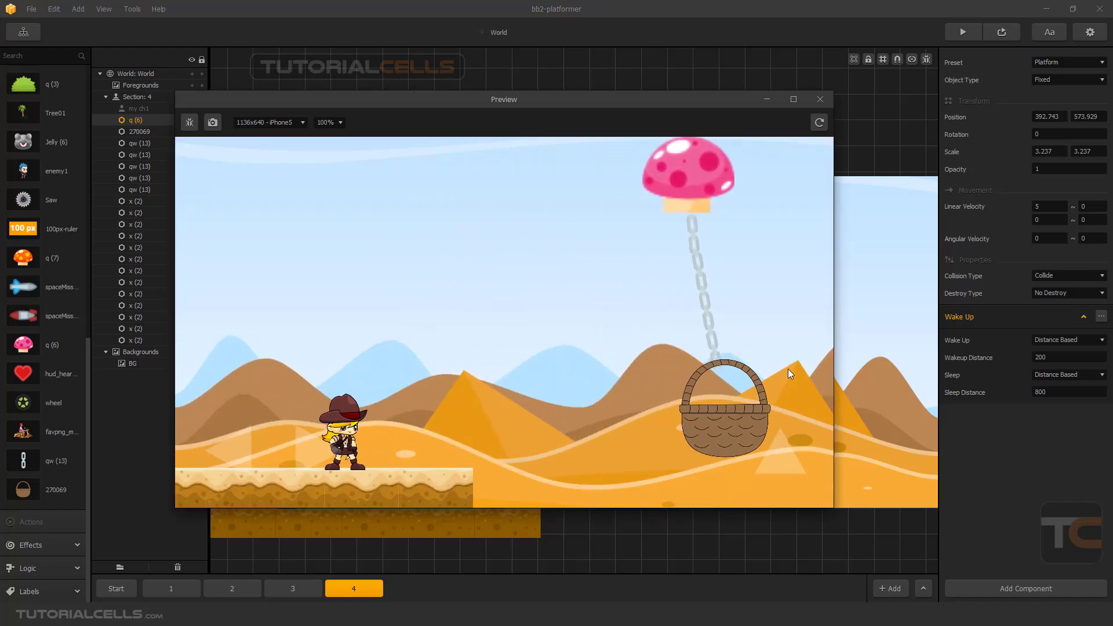
pyautogui.click(820, 99)
# Turn on connection mode and examine the joints linking the basket, the chain links and the mushroom
pyautogui.click(480, 439)
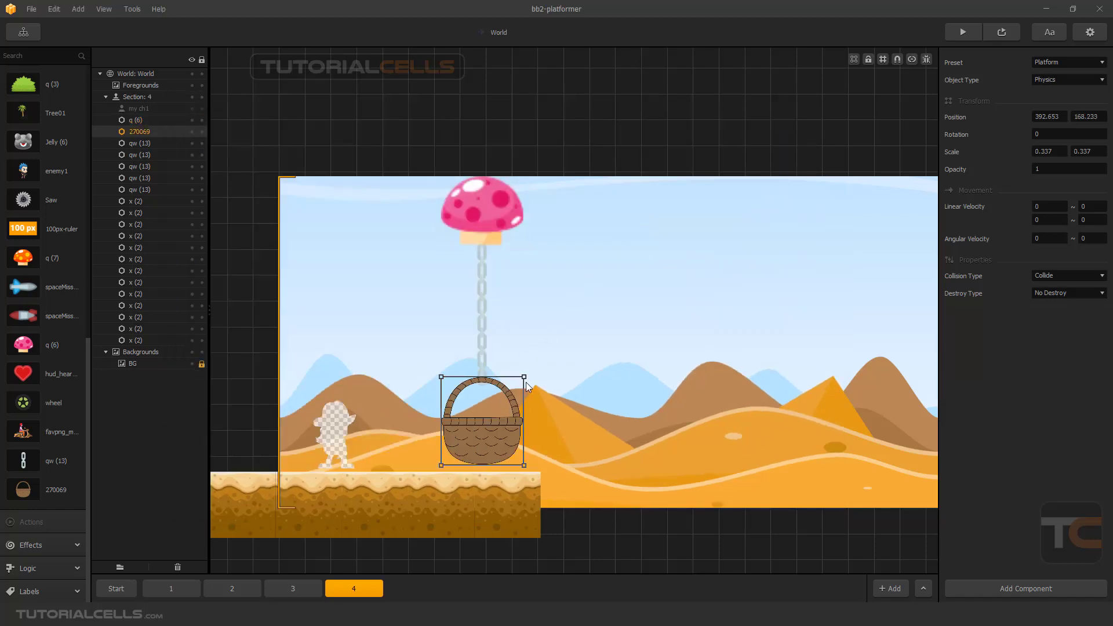
pyautogui.click(911, 60)
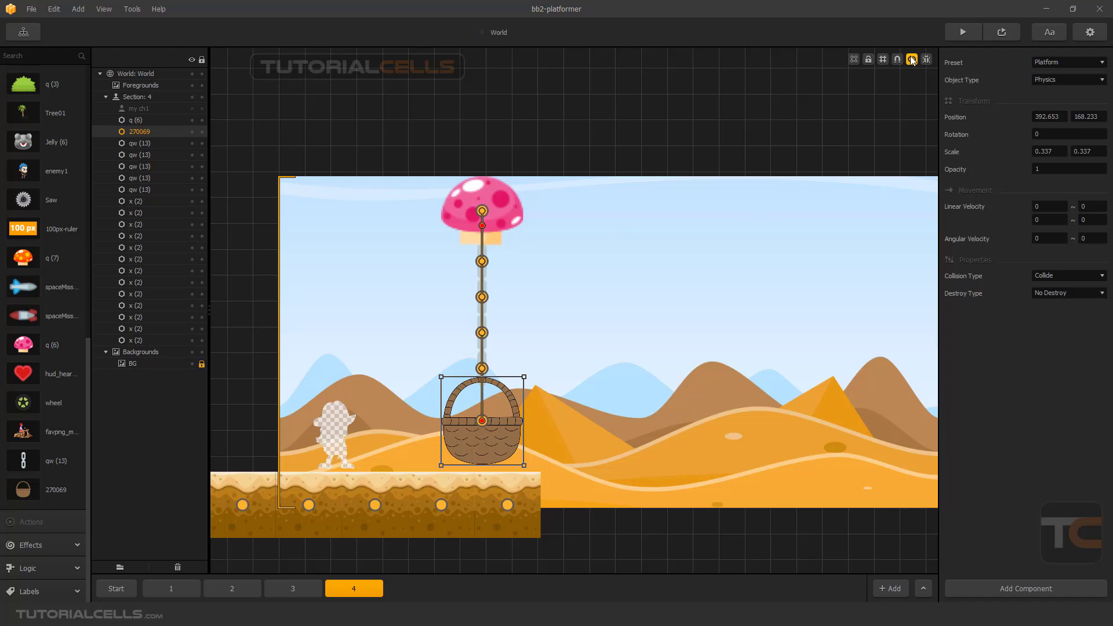
pyautogui.scroll(2, 431, 210)
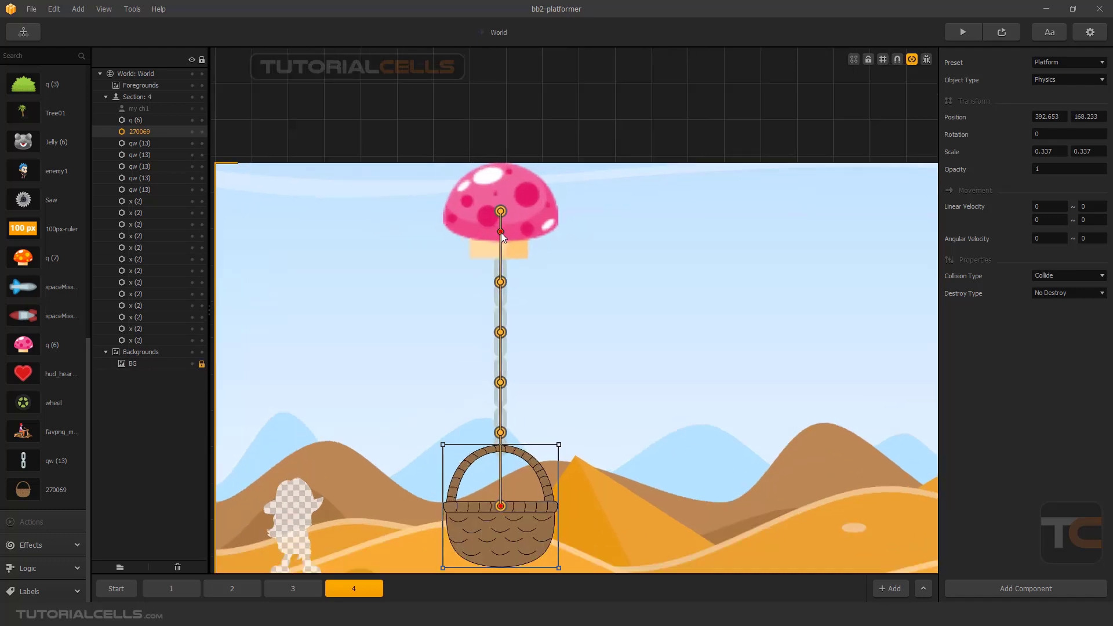
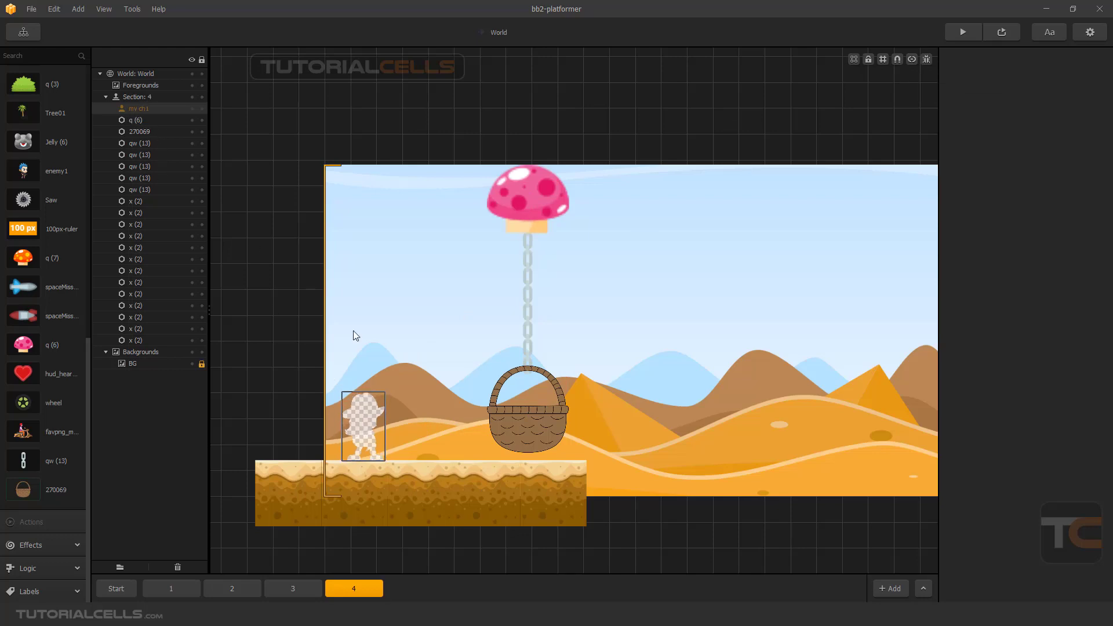
# Nudge the character on the platform and compare its place in the section's object order with the basket's
pyautogui.moveTo(378, 419)
pyautogui.mouseDown()
pyautogui.moveTo(477, 387)
pyautogui.moveTo(530, 388)
pyautogui.moveTo(376, 410)
pyautogui.mouseUp()
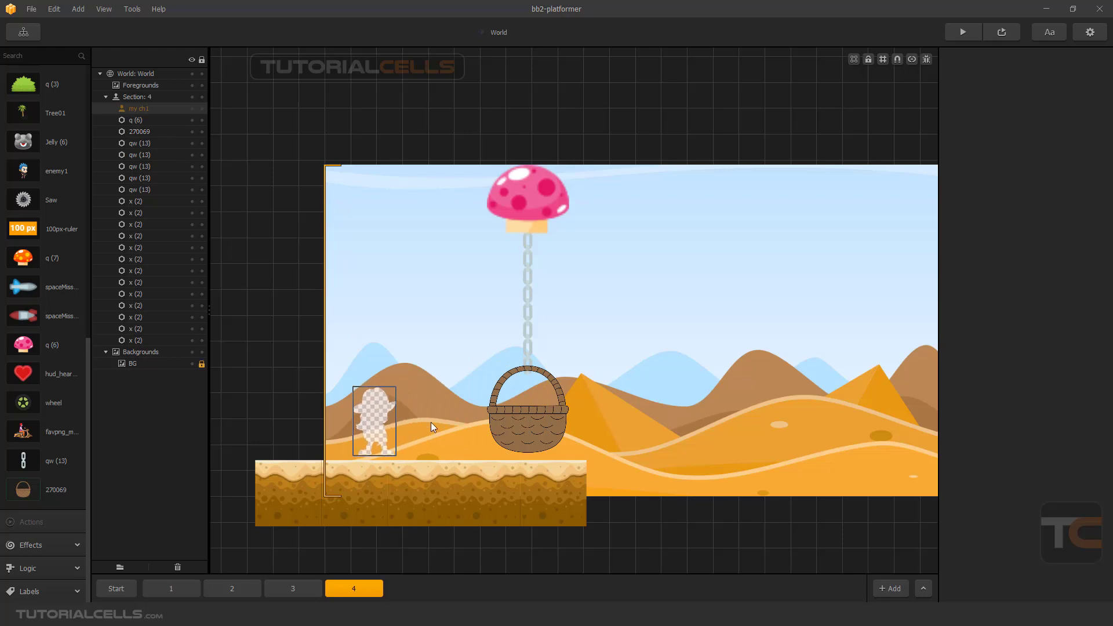
pyautogui.click(541, 417)
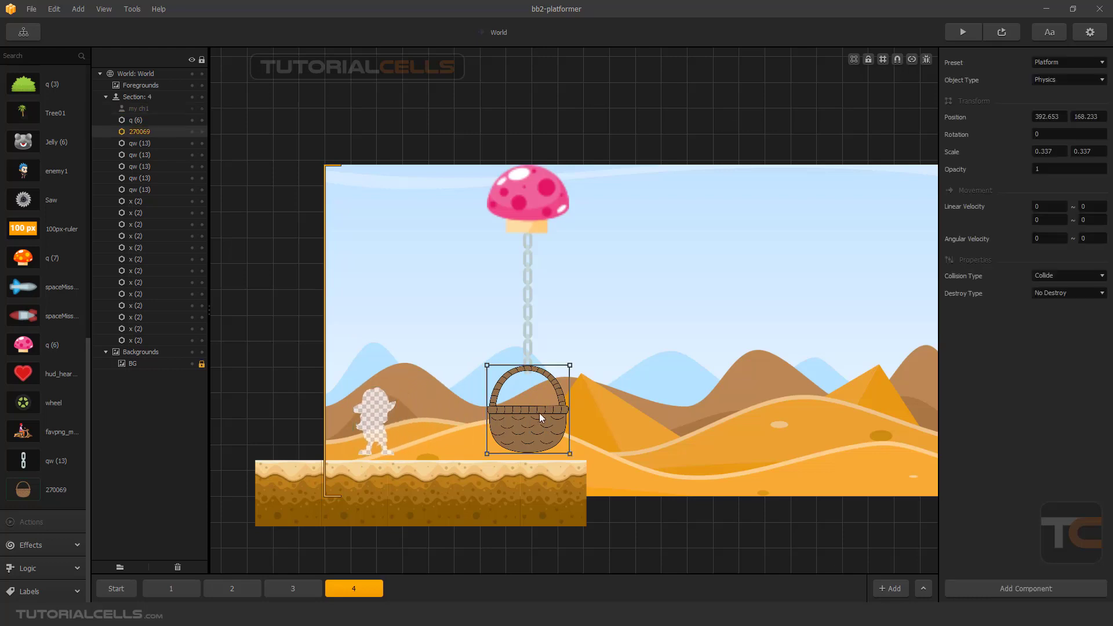
pyautogui.click(141, 110)
pyautogui.click(136, 131)
pyautogui.click(140, 109)
pyautogui.click(143, 130)
pyautogui.moveTo(378, 409)
pyautogui.mouseDown()
pyautogui.moveTo(521, 394)
pyautogui.moveTo(388, 416)
pyautogui.mouseUp()
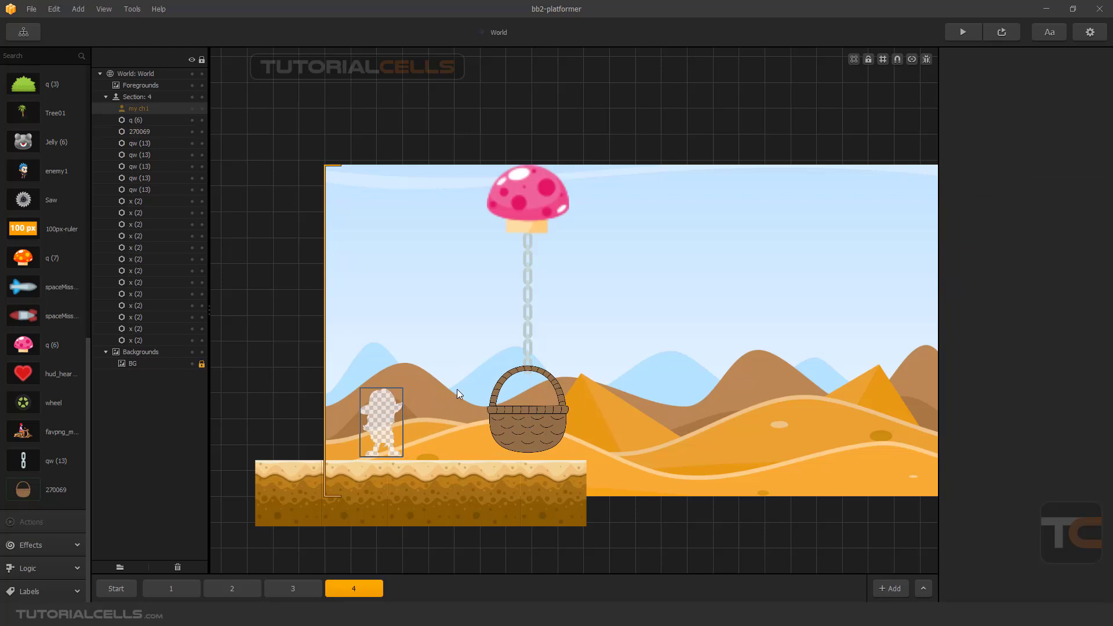
pyautogui.click(523, 412)
# Edit the basket's polygon collision shape, lowering its two upper corners so that it covers only the bottom part of the basket
pyautogui.click(58, 491)
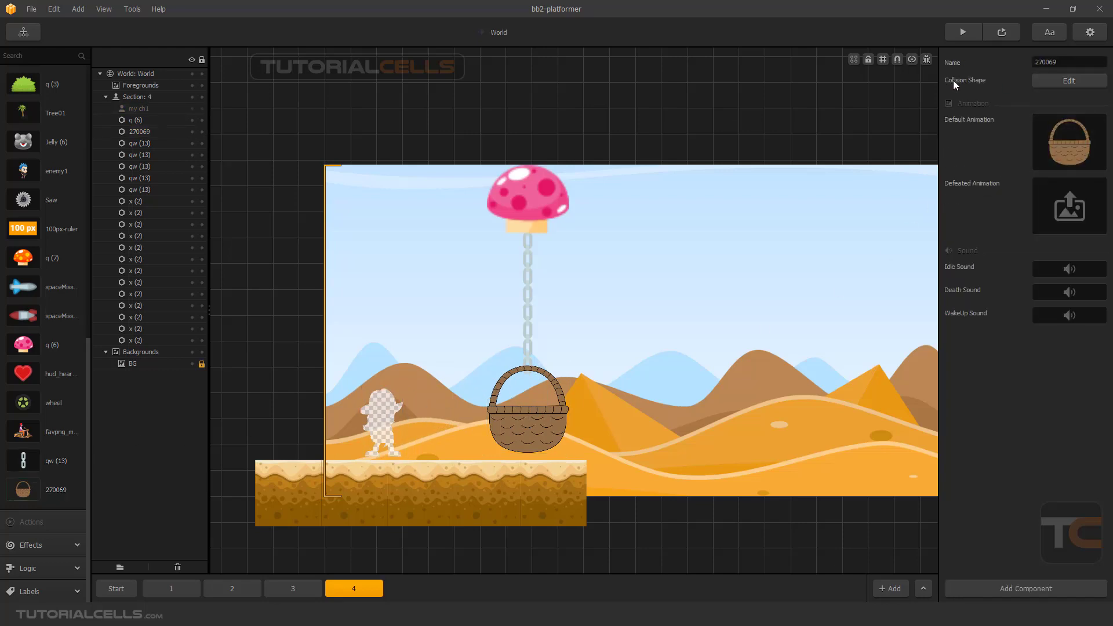
pyautogui.click(1034, 81)
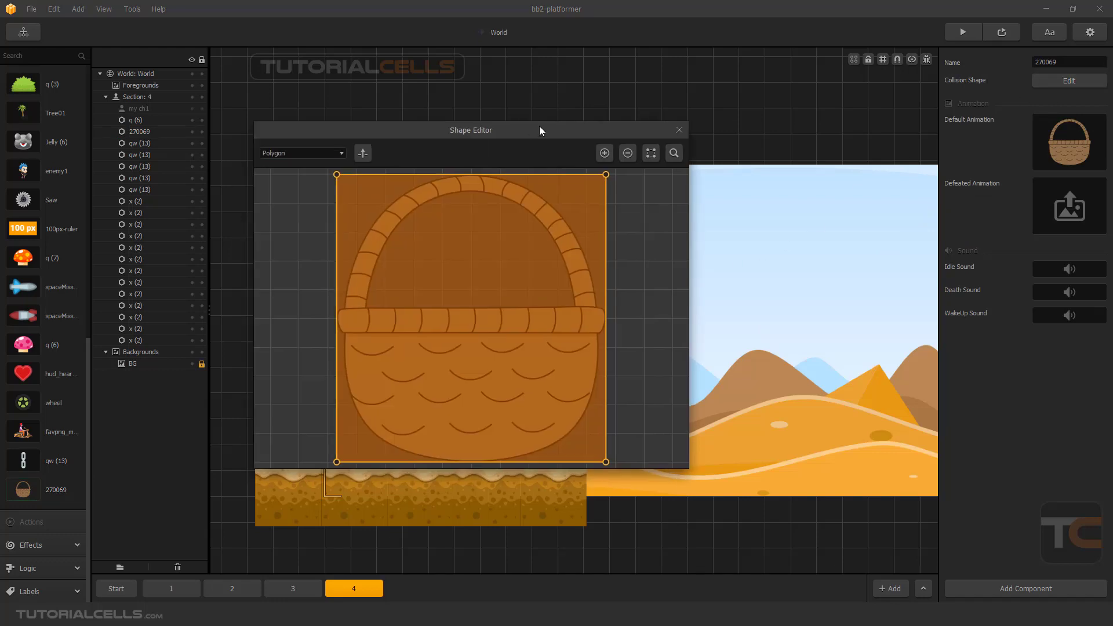
pyautogui.moveTo(453, 168); pyautogui.dragTo(459, 379)
pyautogui.moveTo(722, 169); pyautogui.dragTo(719, 402)
pyautogui.moveTo(459, 378); pyautogui.dragTo(461, 411)
pyautogui.moveTo(719, 402); pyautogui.dragTo(721, 410)
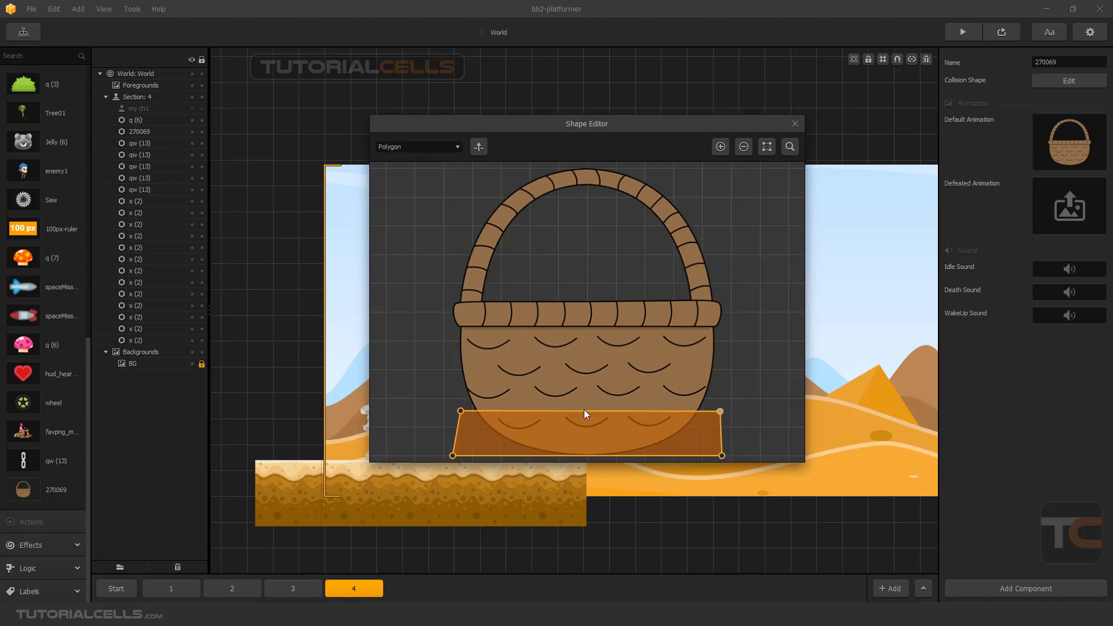
pyautogui.click(795, 124)
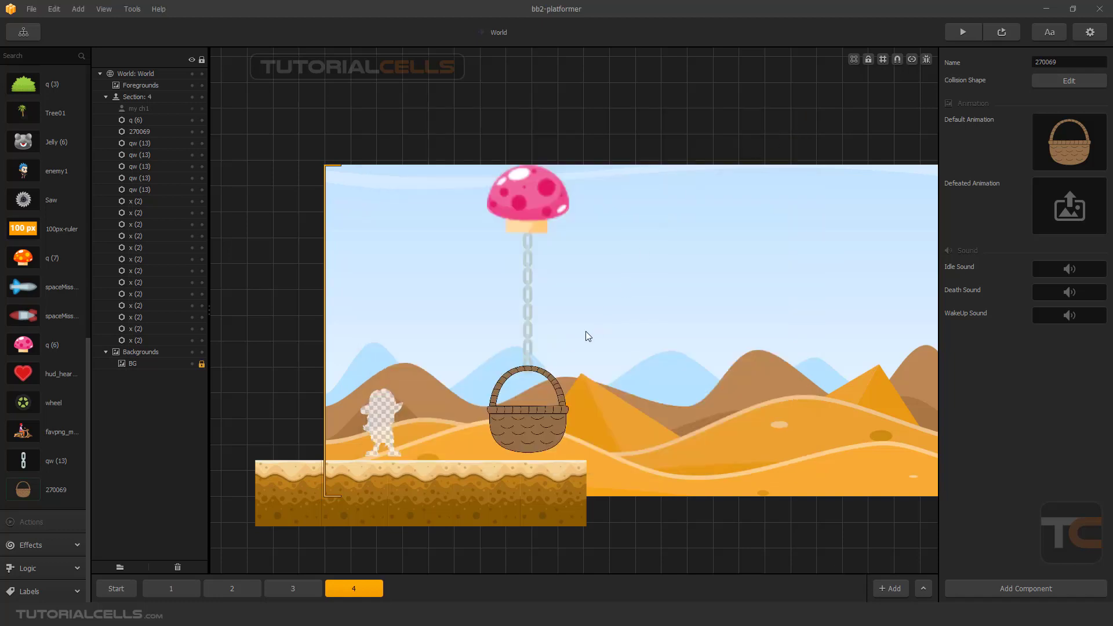
# Display the collision shapes, try the character over the basket and return it to the platform, and hide the shapes again
pyautogui.click(926, 59)
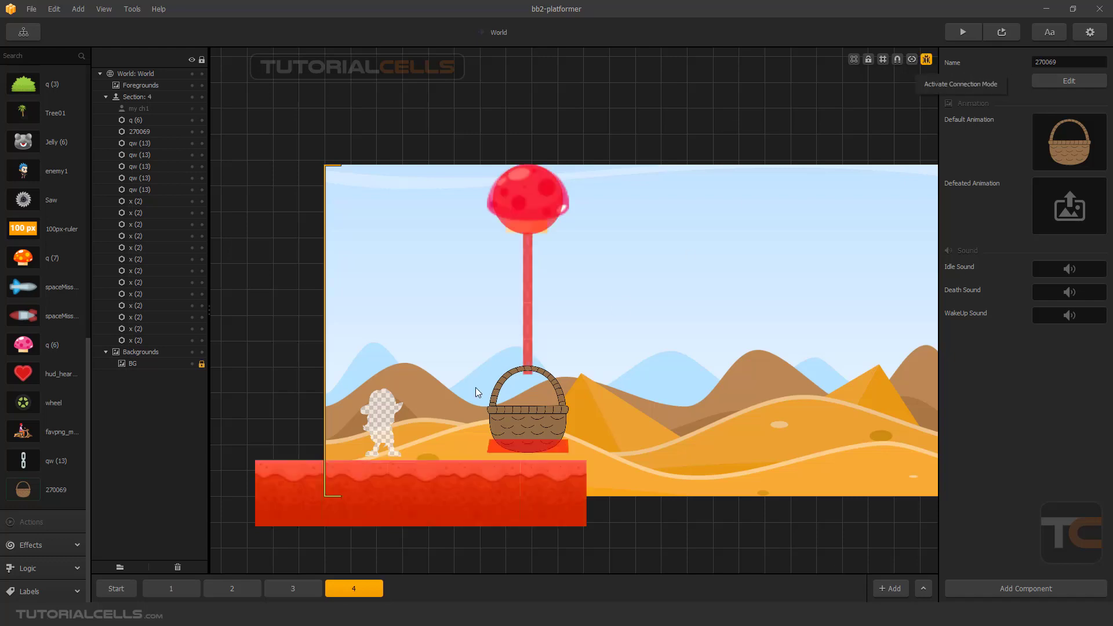
pyautogui.moveTo(391, 423); pyautogui.dragTo(528, 406)
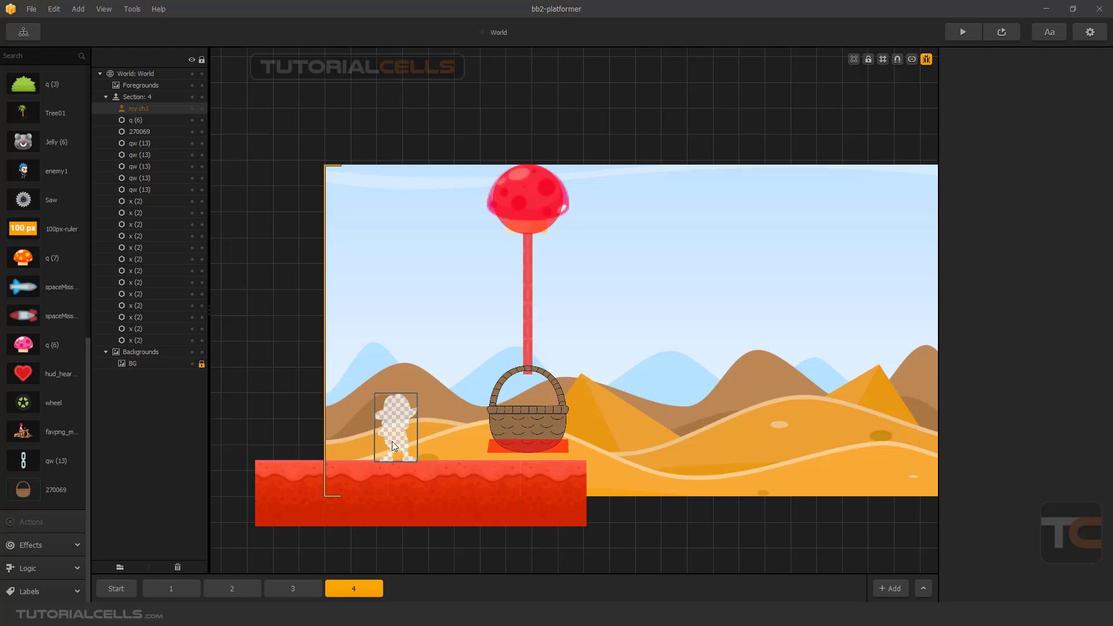
pyautogui.moveTo(393, 445); pyautogui.dragTo(536, 408)
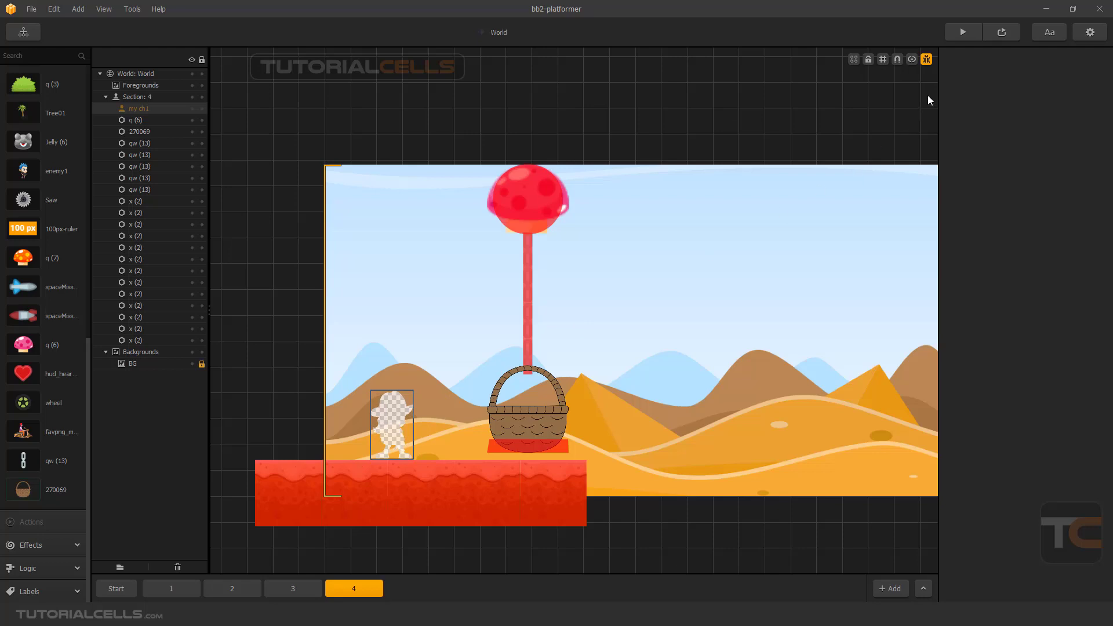
pyautogui.click(925, 61)
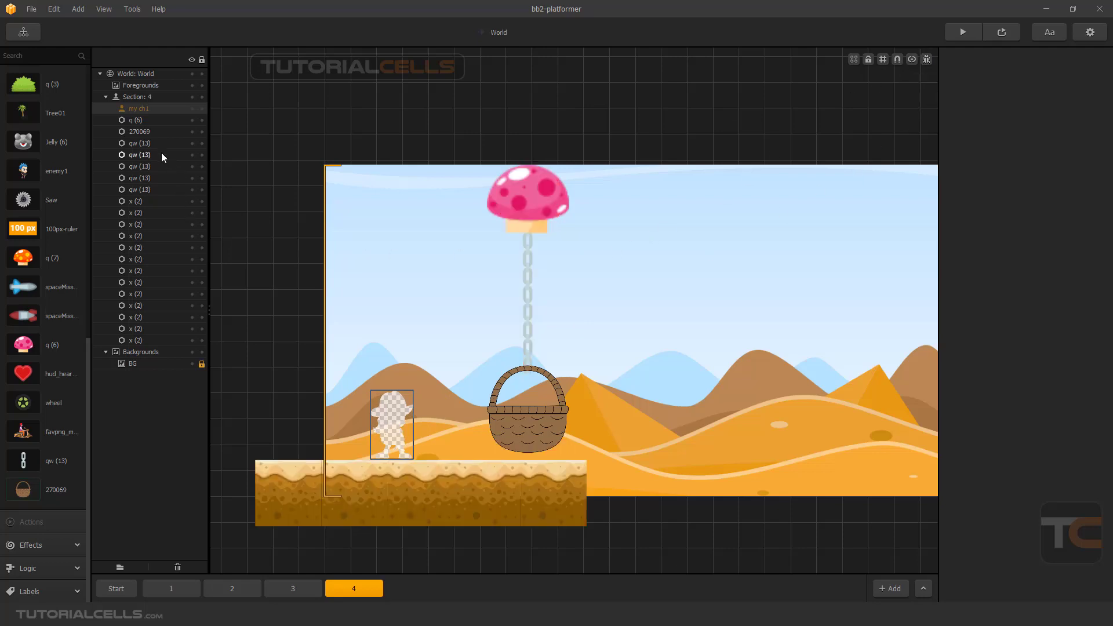
# Set the collision type of all five chain links to No Collide and preview the character riding in the basket
pyautogui.click(145, 143)
pyautogui.keyDown('shift'); pyautogui.click(144, 188); pyautogui.keyUp('shift')
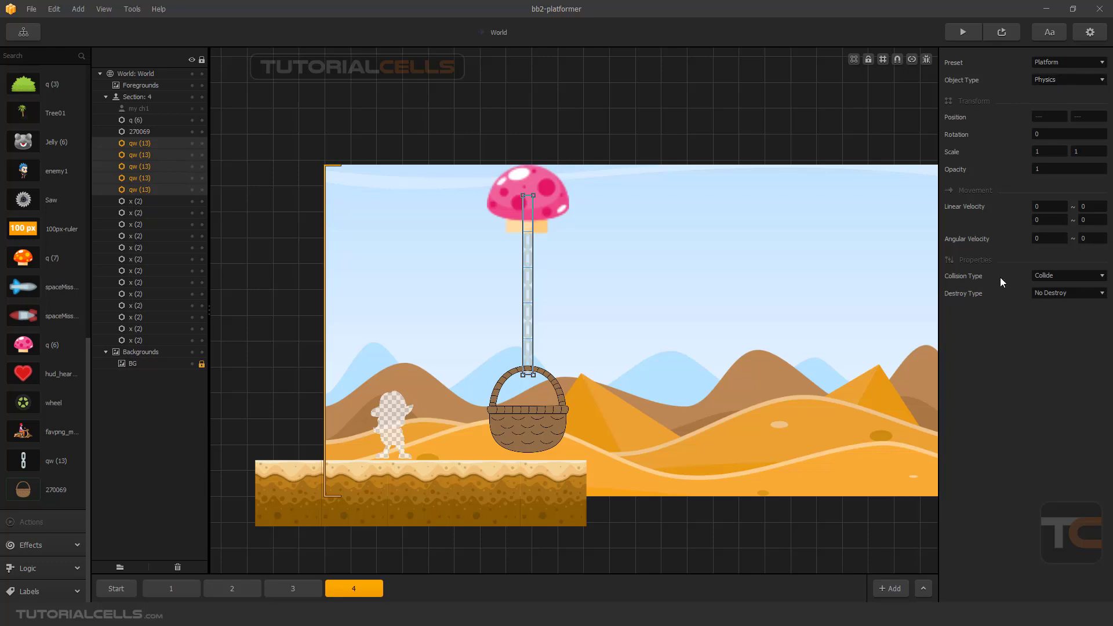
pyautogui.click(1044, 276)
pyautogui.click(1046, 290)
pyautogui.click(1000, 32)
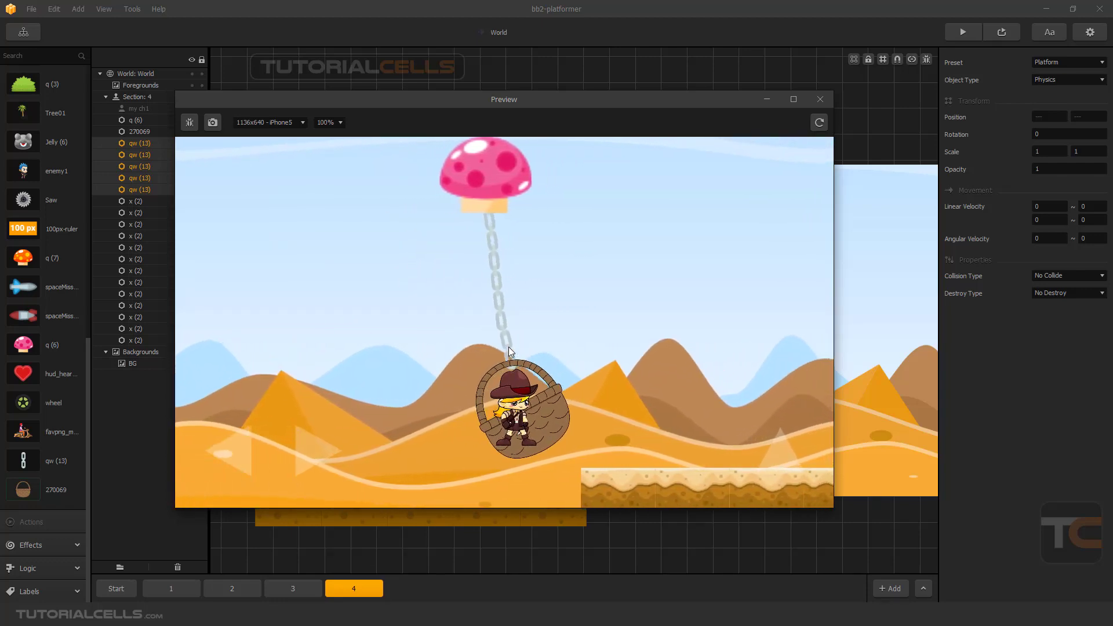
pyautogui.click(819, 99)
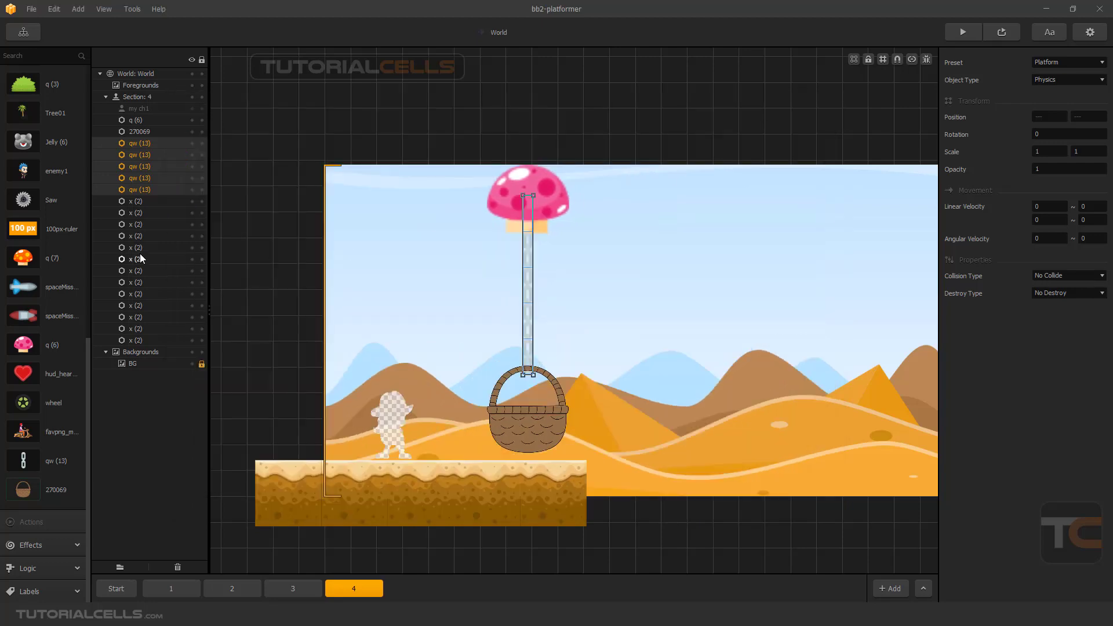
# Move the basket above the character in Section 4's object order
pyautogui.click(142, 132)
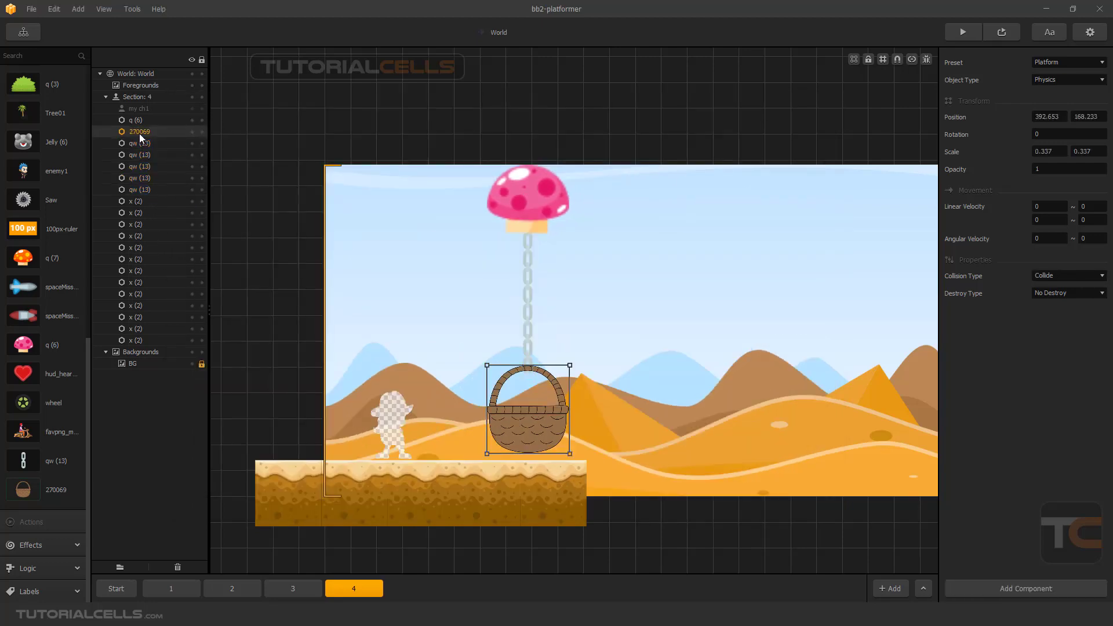
pyautogui.moveTo(140, 133); pyautogui.dragTo(150, 106)
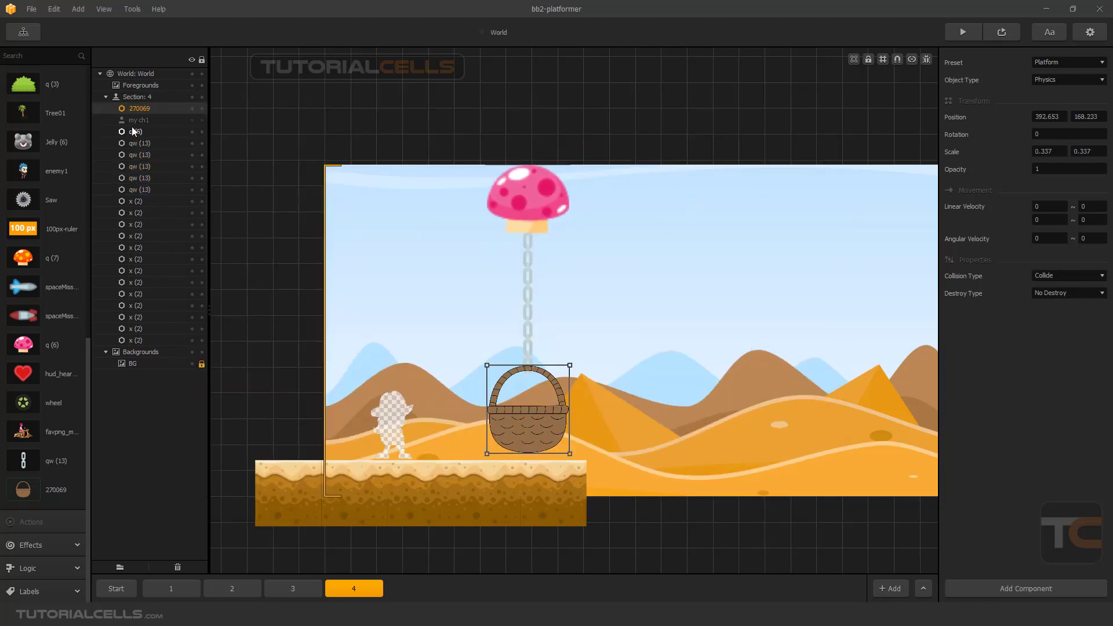
pyautogui.click(133, 121)
pyautogui.click(138, 109)
# Preview the level to check the basket and character with the new object order, and close the preview
pyautogui.click(926, 61)
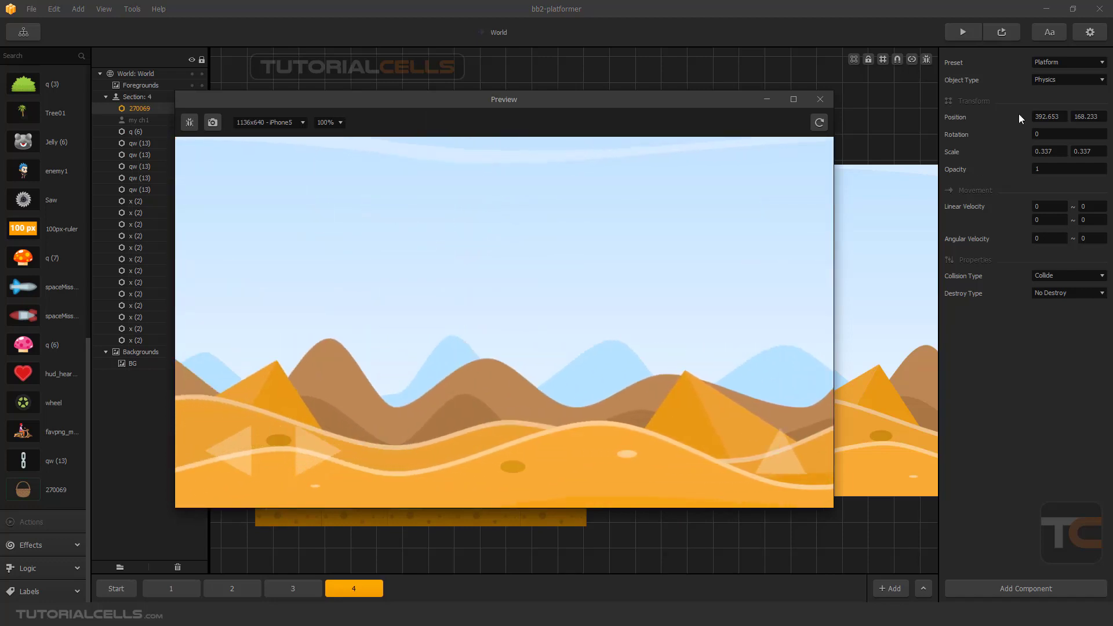
pyautogui.click(820, 99)
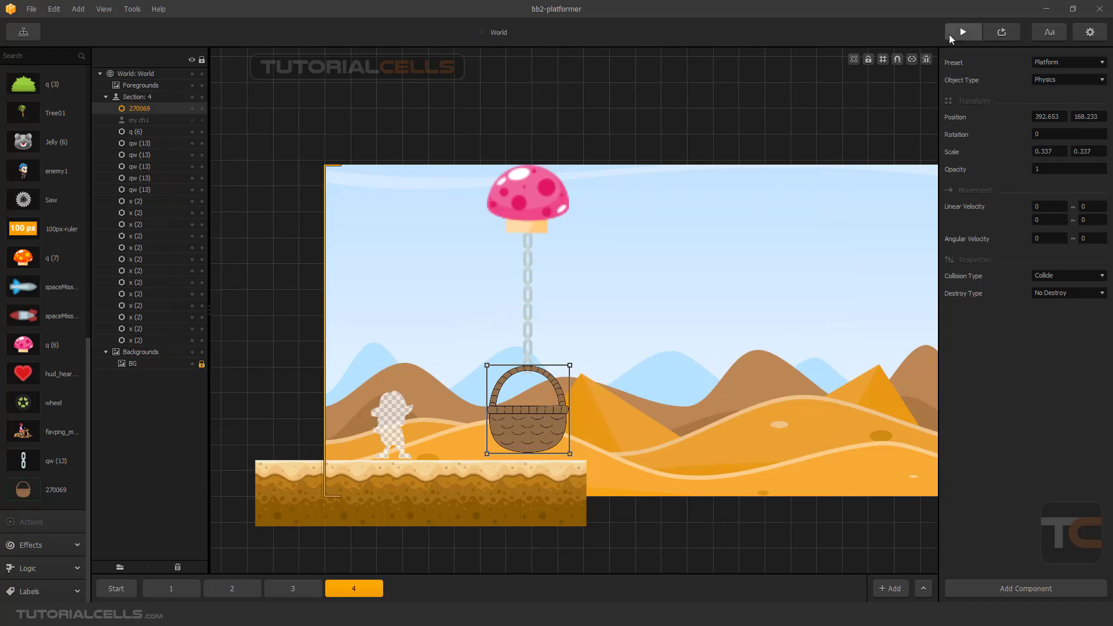
pyautogui.click(1000, 34)
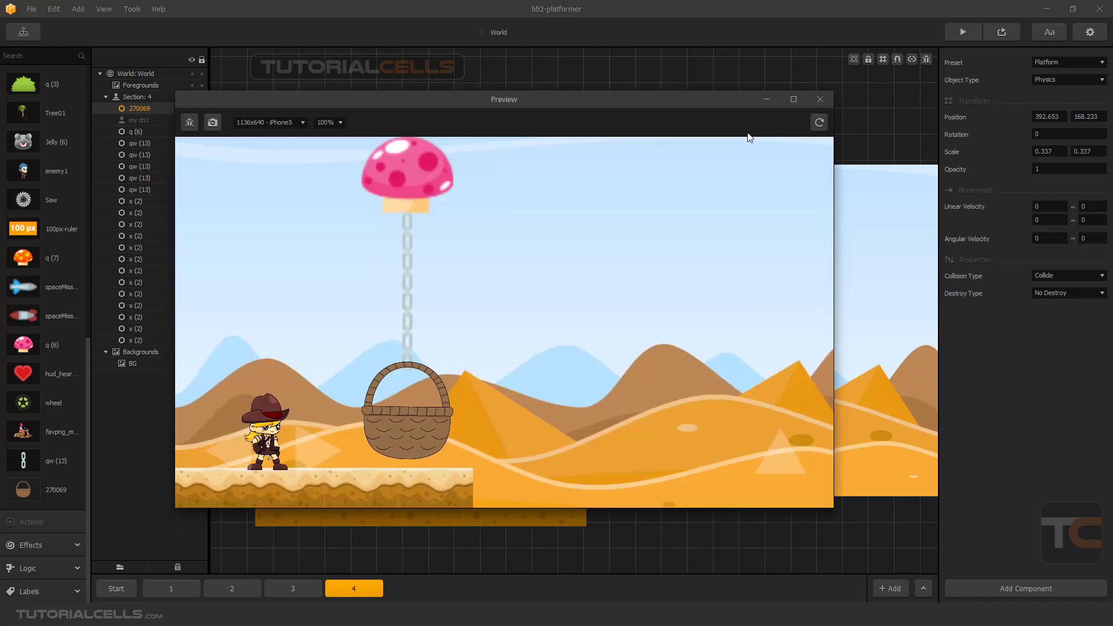
pyautogui.click(821, 100)
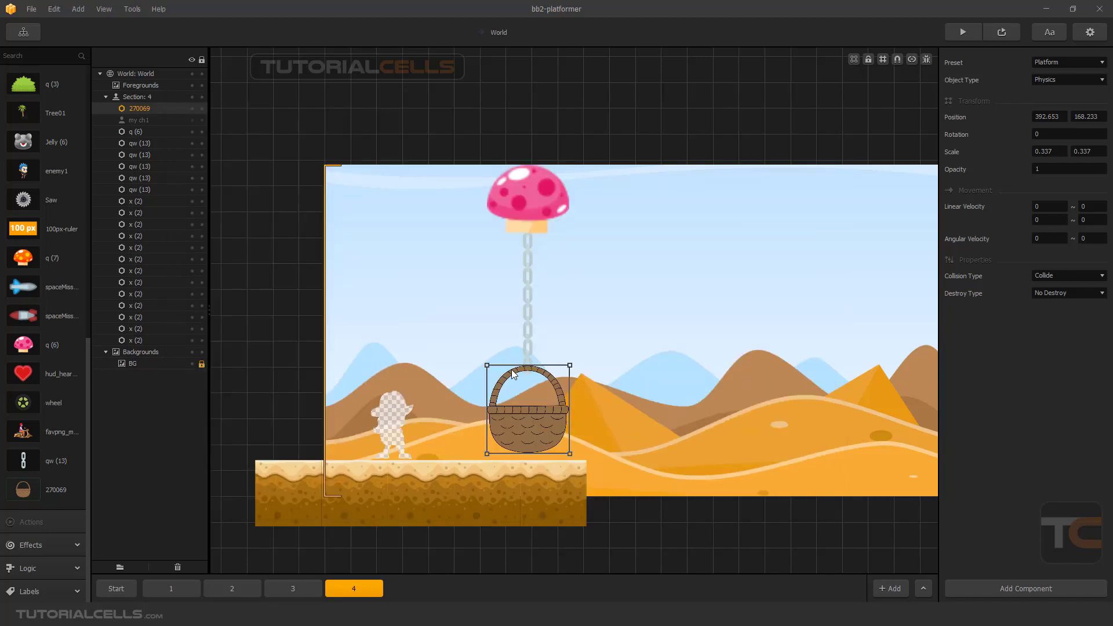
# Add a chain link over the right edge of the basket and set its object type to Physics
pyautogui.scroll(4, 556, 411)
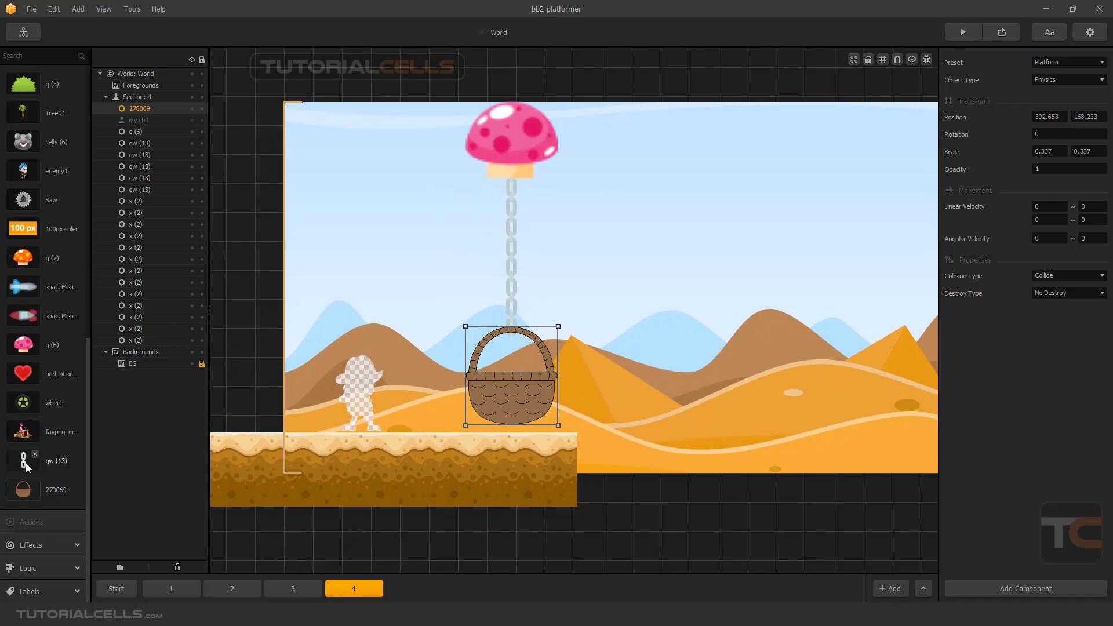
pyautogui.moveTo(25, 463); pyautogui.dragTo(552, 376)
pyautogui.scroll(2, 542, 394)
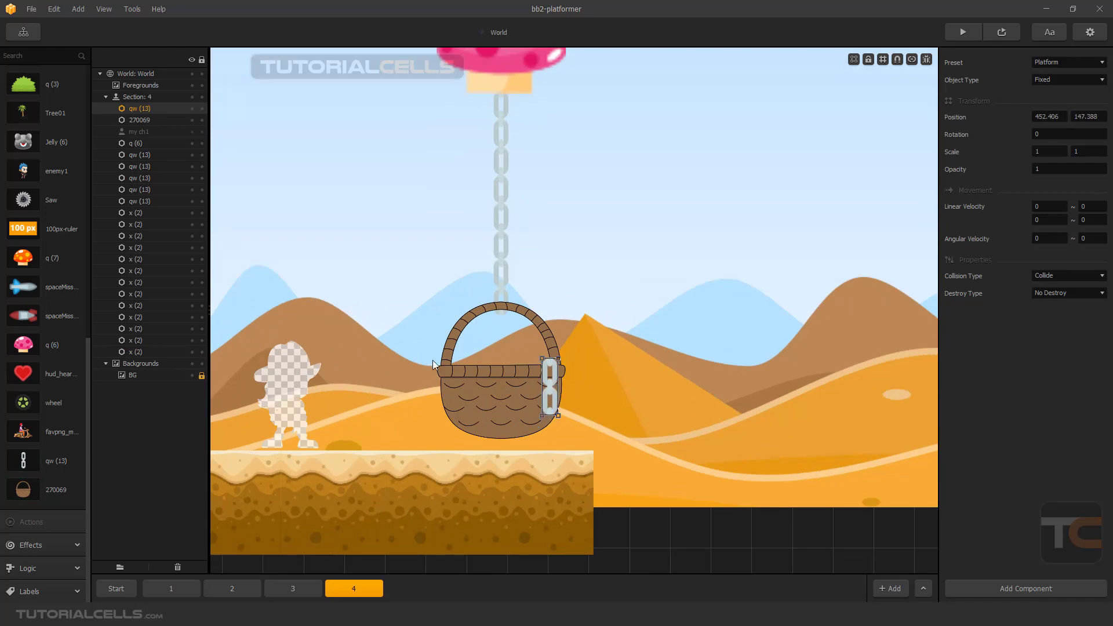
pyautogui.click(192, 108)
pyautogui.click(192, 109)
pyautogui.click(1044, 79)
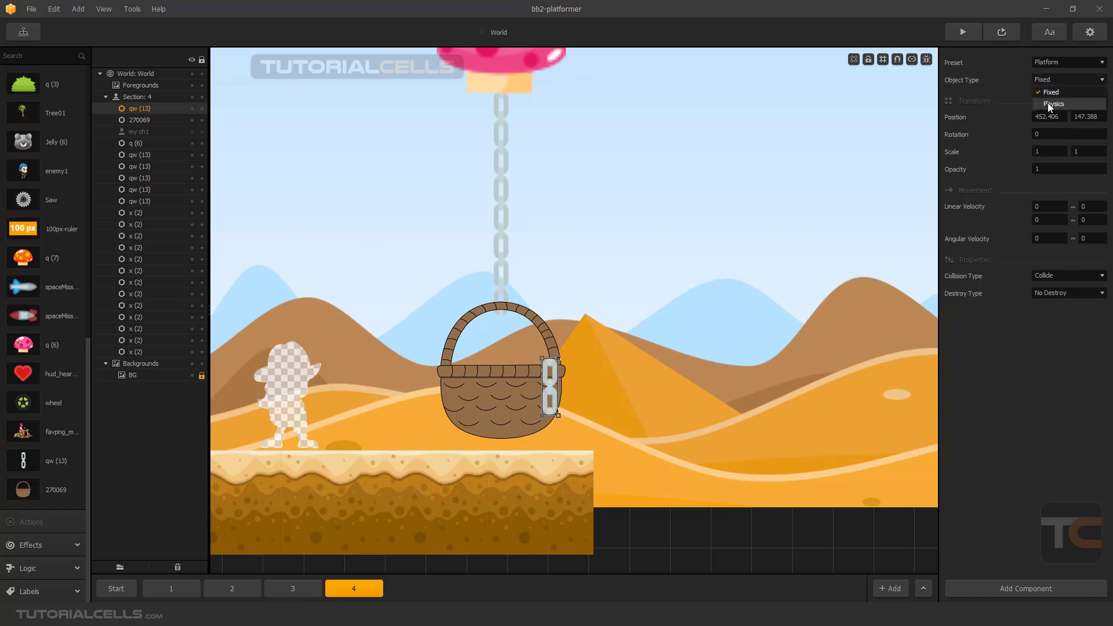
pyautogui.click(1047, 103)
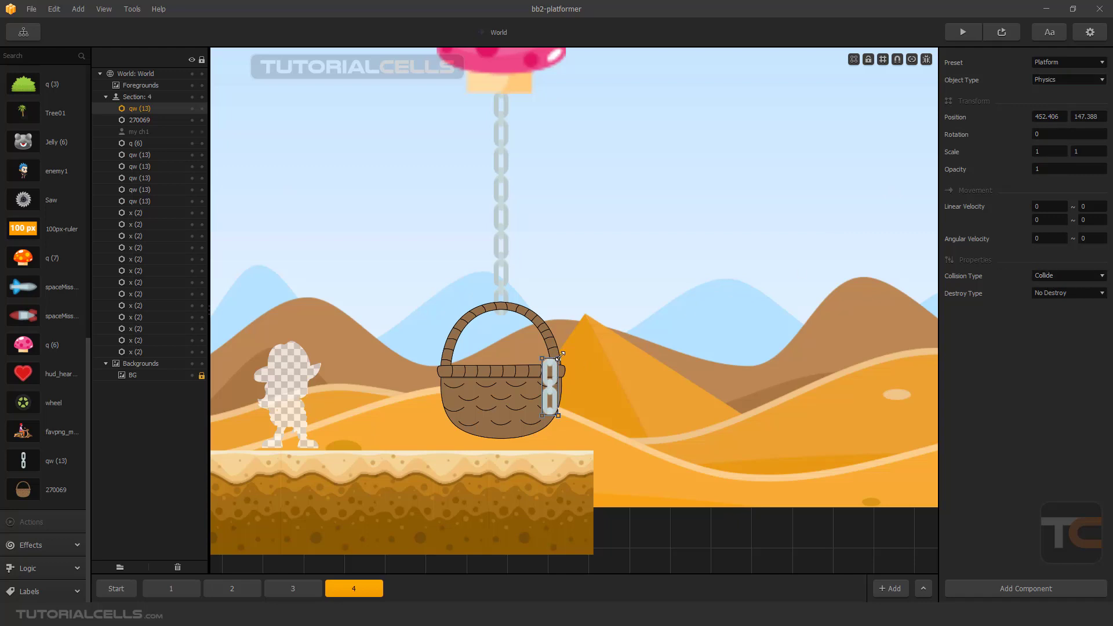
# Tilt the new link to a rotation of about 9.3 along the basket's right side and display the collision shapes
pyautogui.scroll(2, 556, 355)
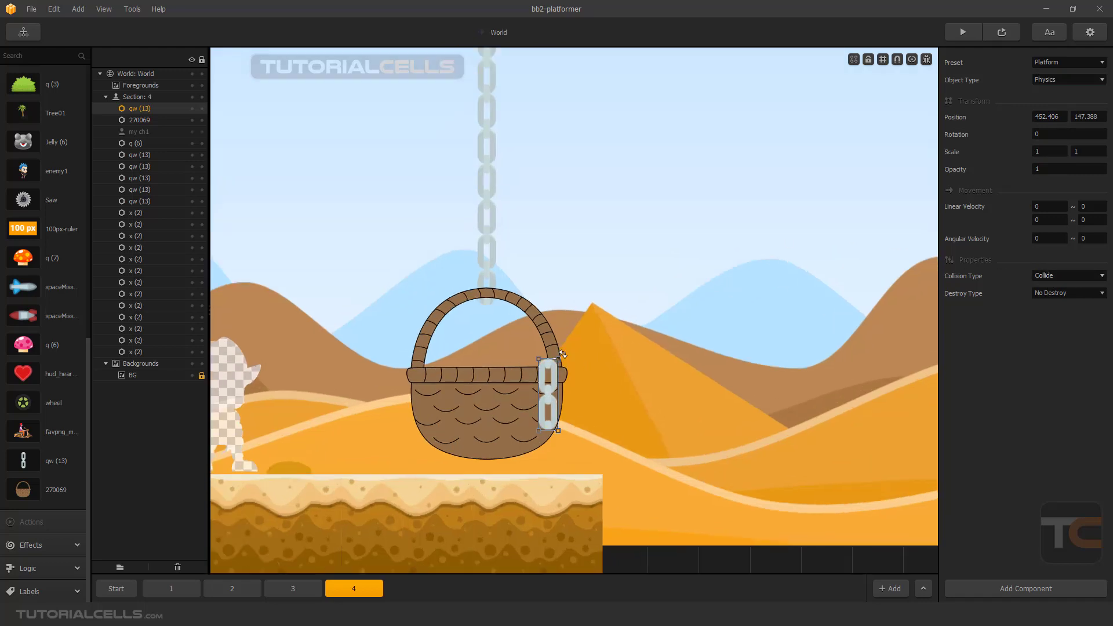
pyautogui.moveTo(565, 354); pyautogui.dragTo(558, 383)
pyautogui.click(926, 59)
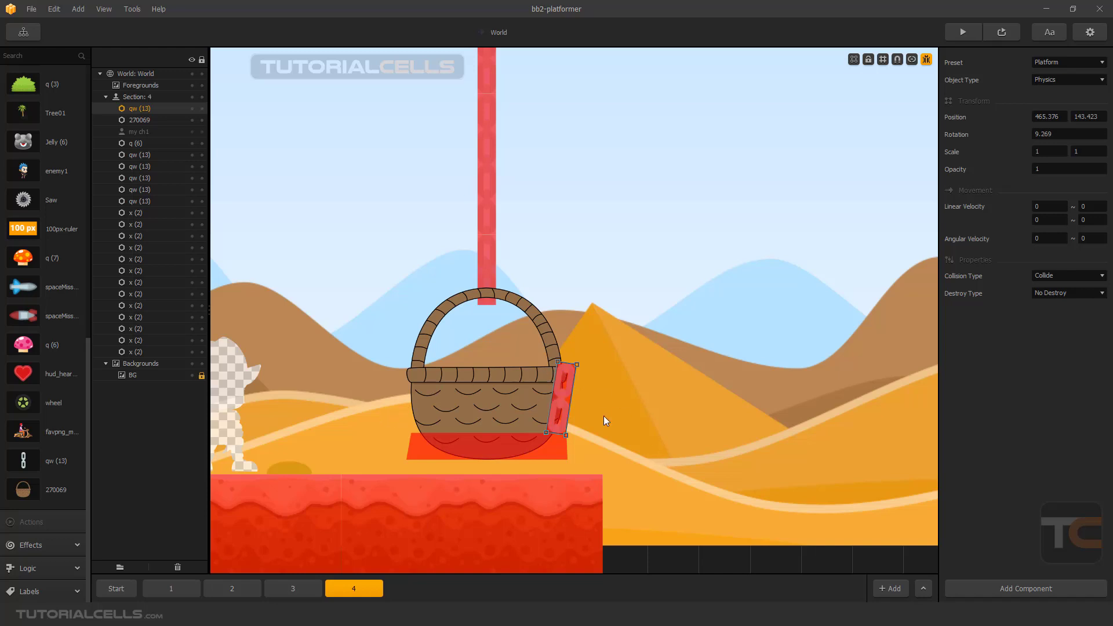
# Duplicate the tilted link onto the basket's left side and rotate the copy to about -10.7
pyautogui.moveTo(561, 388); pyautogui.dragTo(420, 387)
pyautogui.hotkey('ctrl', 'd')
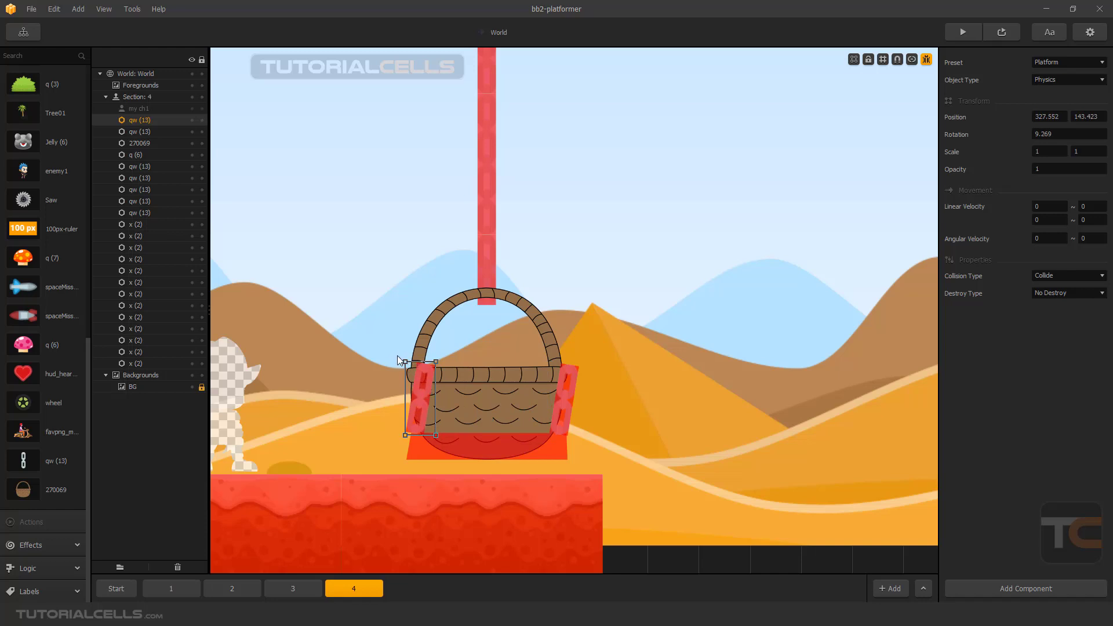
pyautogui.moveTo(398, 360)
pyautogui.mouseDown()
pyautogui.moveTo(377, 356)
pyautogui.moveTo(390, 353)
pyautogui.mouseUp()
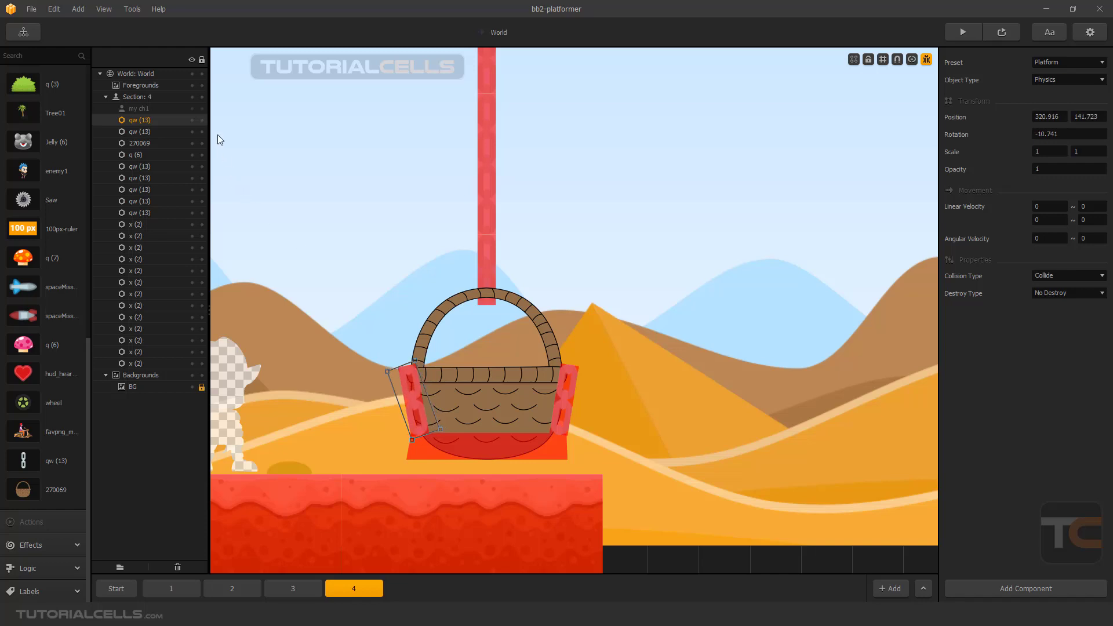
# Hide both chain links at the basket's sides in the object list
pyautogui.click(192, 120)
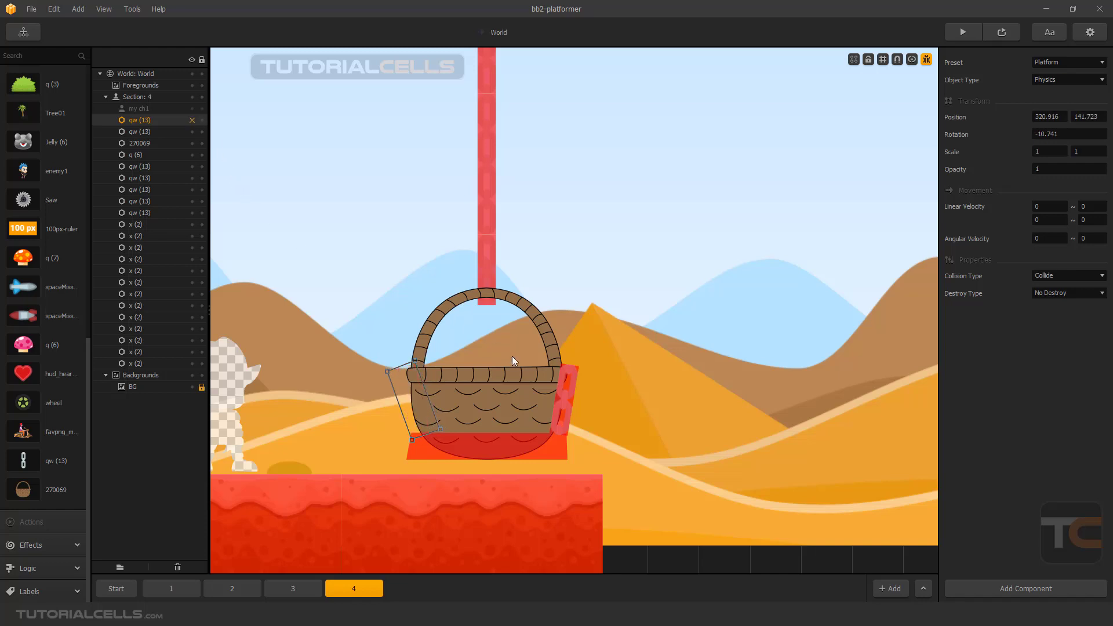
pyautogui.click(561, 390)
pyautogui.click(192, 131)
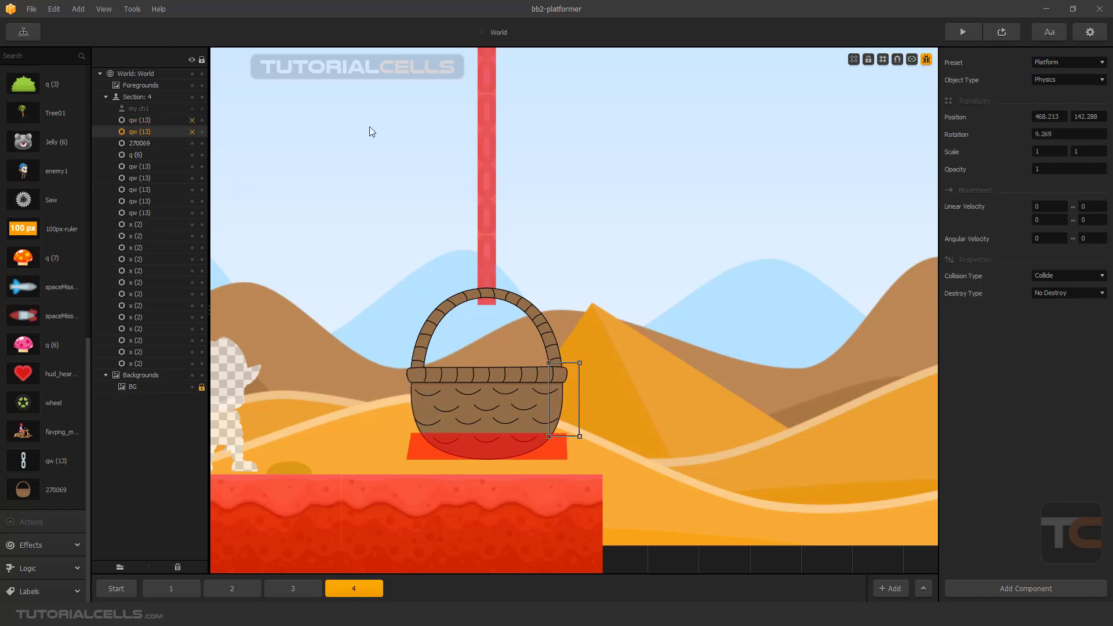
# Preview the level with the character jumping into the moving basket, and close the preview
pyautogui.click(1001, 33)
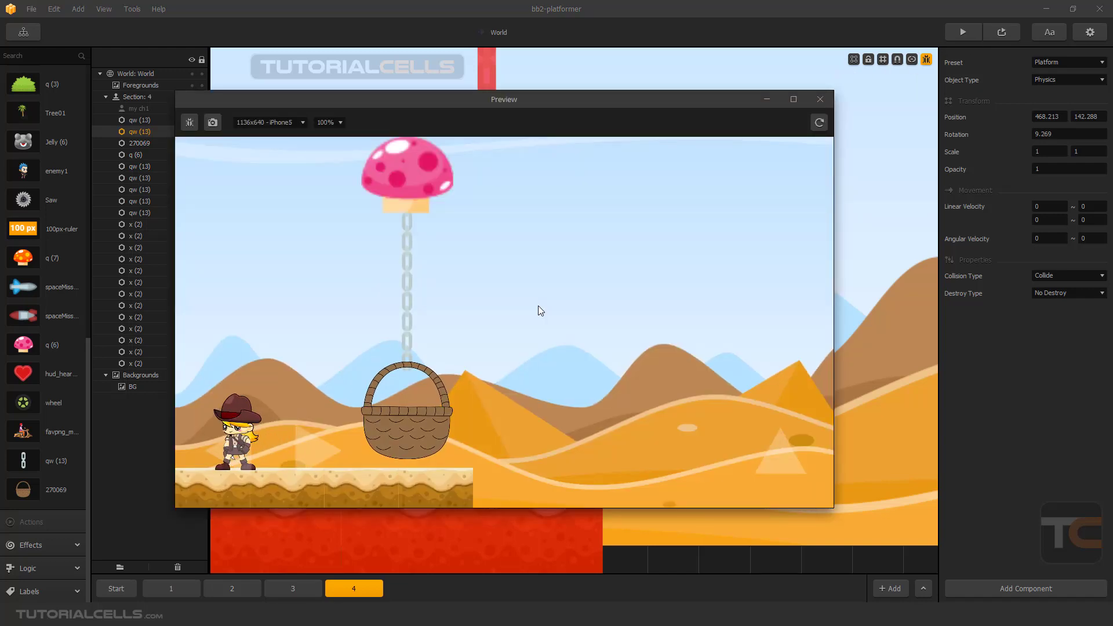
pyautogui.press('Right')
pyautogui.press('Up')
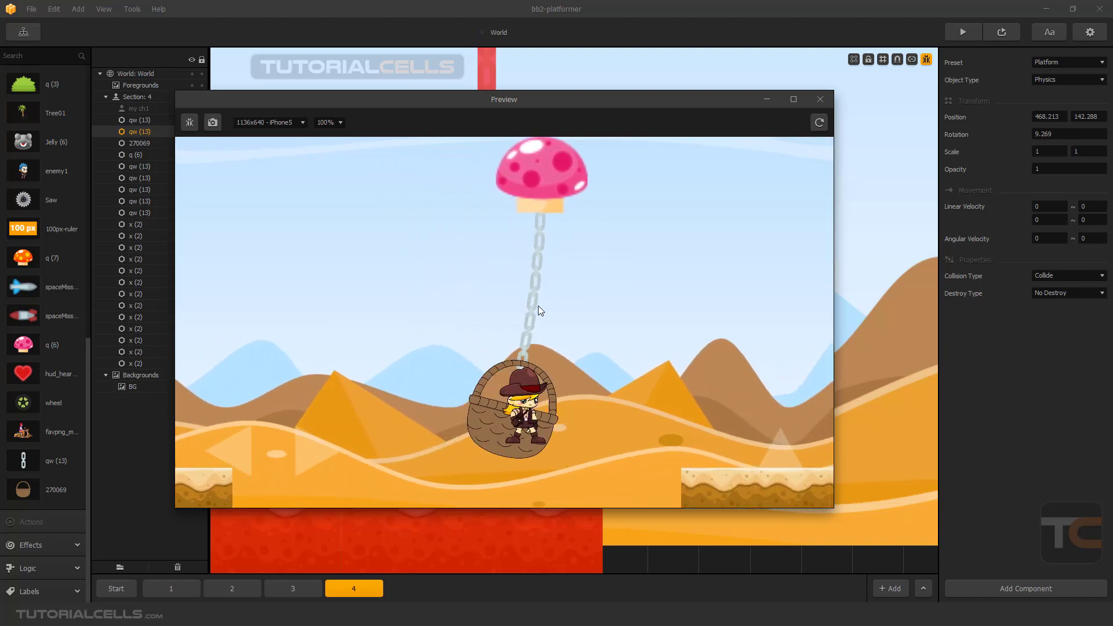
pyautogui.press('Left')
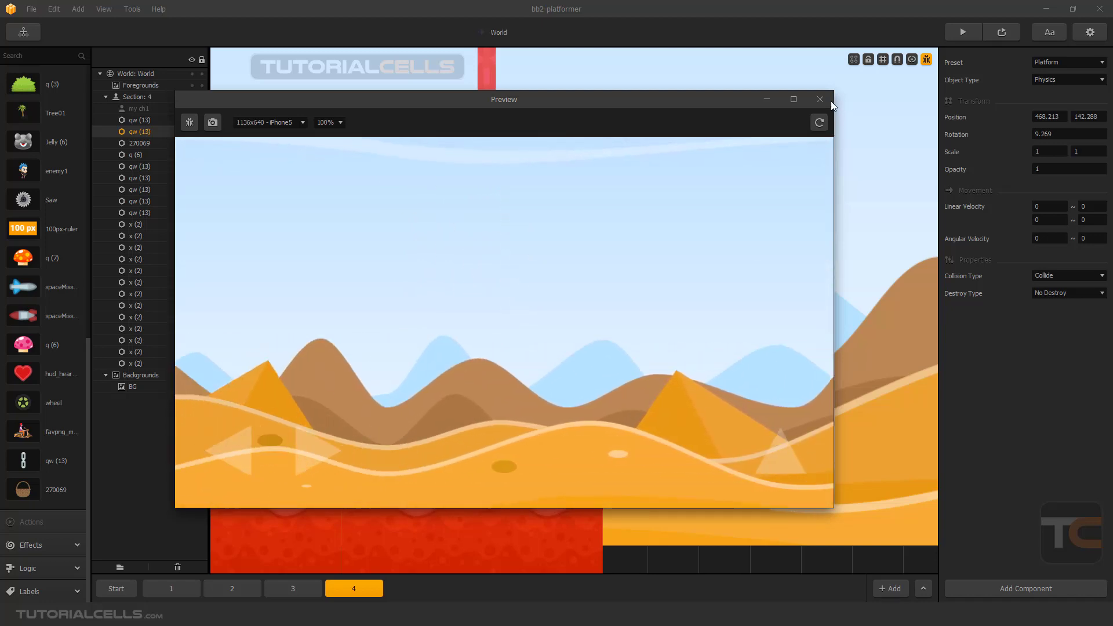
pyautogui.click(819, 99)
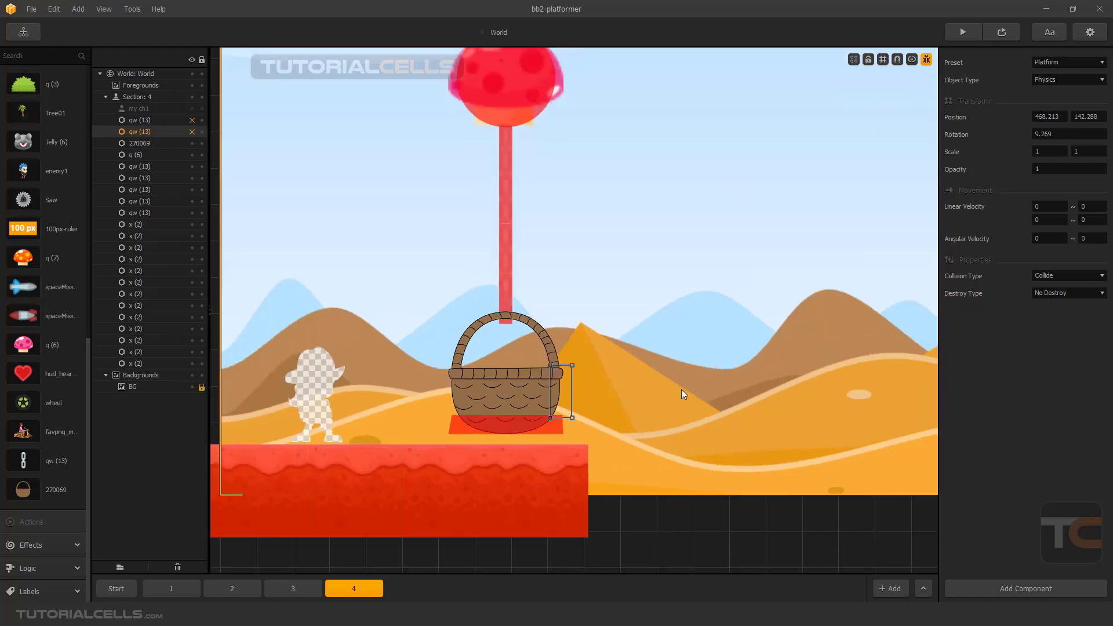
# Make both hidden chain links at the basket's sides visible again
pyautogui.click(719, 509)
pyautogui.scroll(-3, 495, 338)
pyautogui.scroll(2, 510, 327)
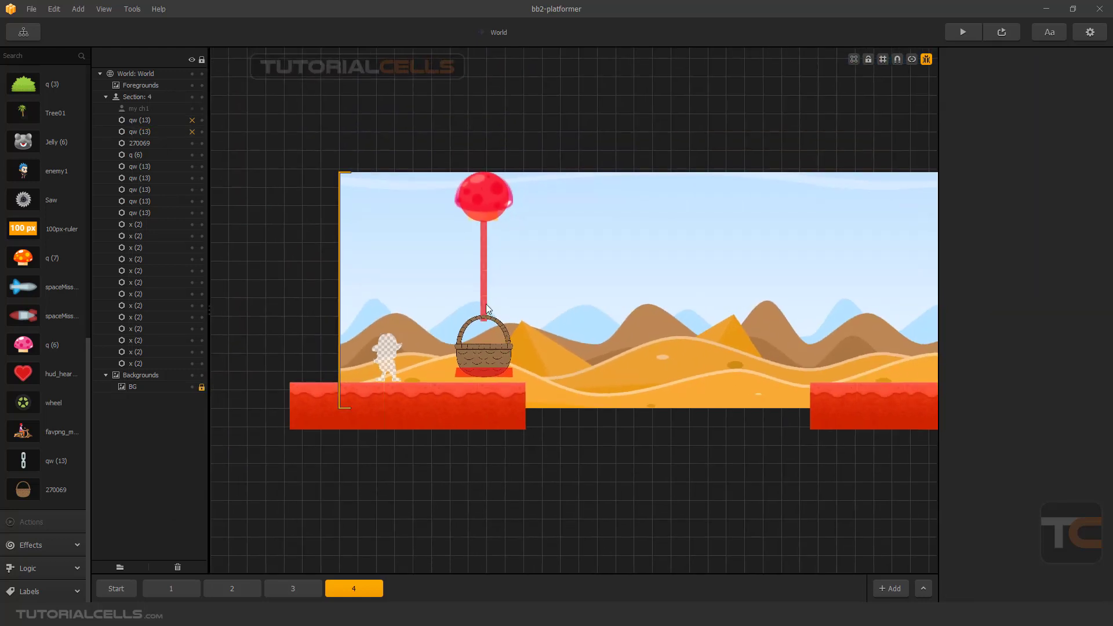
pyautogui.click(169, 133)
pyautogui.click(171, 122)
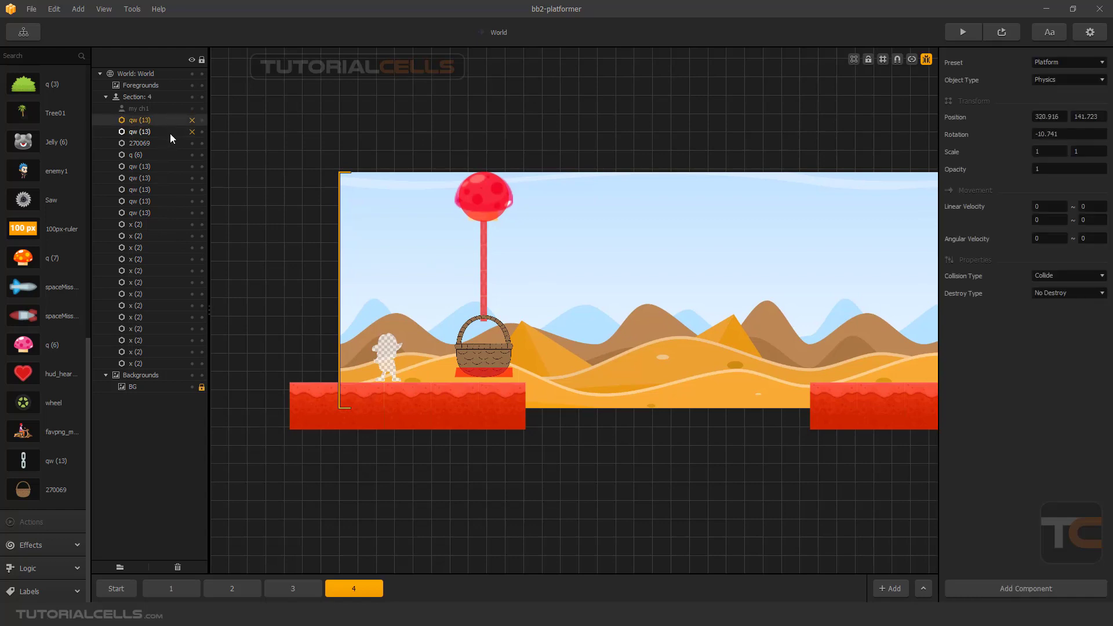
pyautogui.click(169, 132)
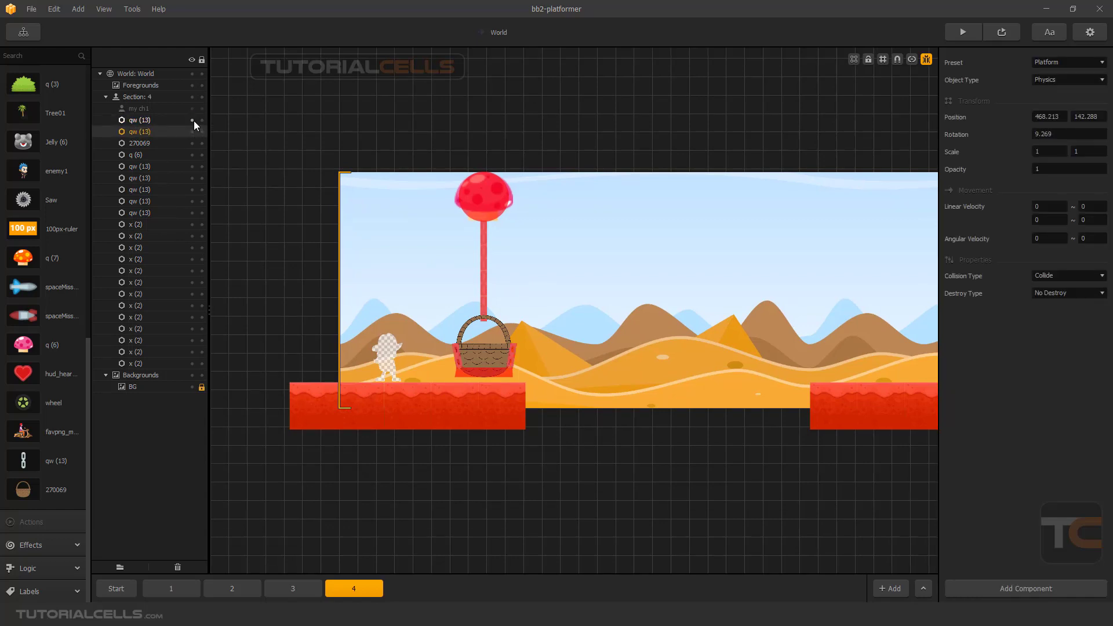
# Set the opacity of both chain links at the basket's sides to 0
pyautogui.scroll(4, 499, 339)
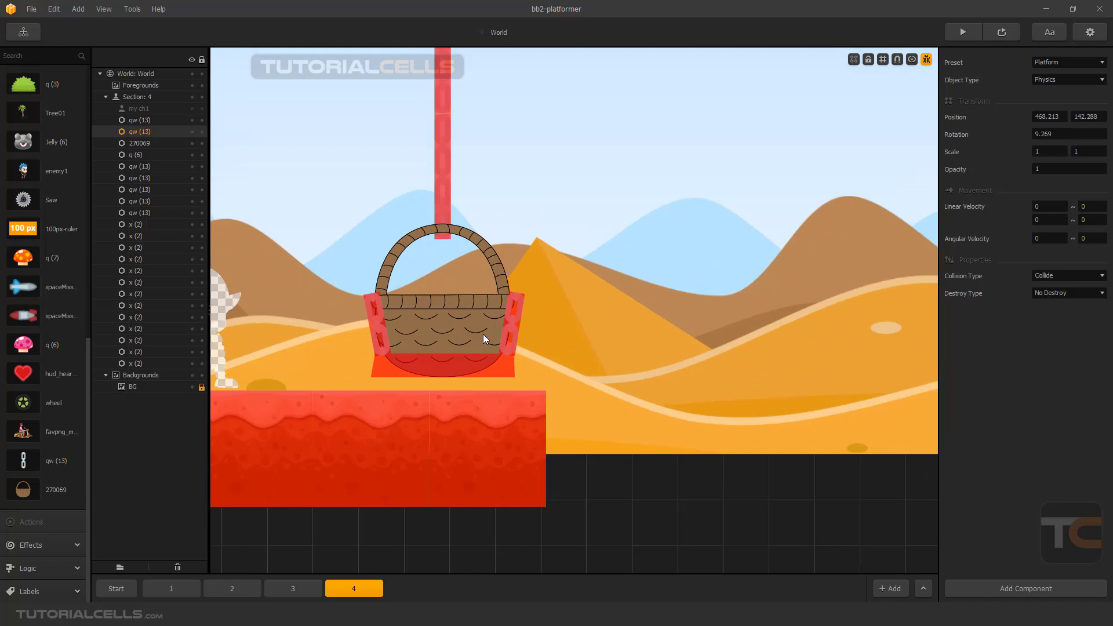
pyautogui.click(1033, 170)
pyautogui.write('0')
pyautogui.press('Return')
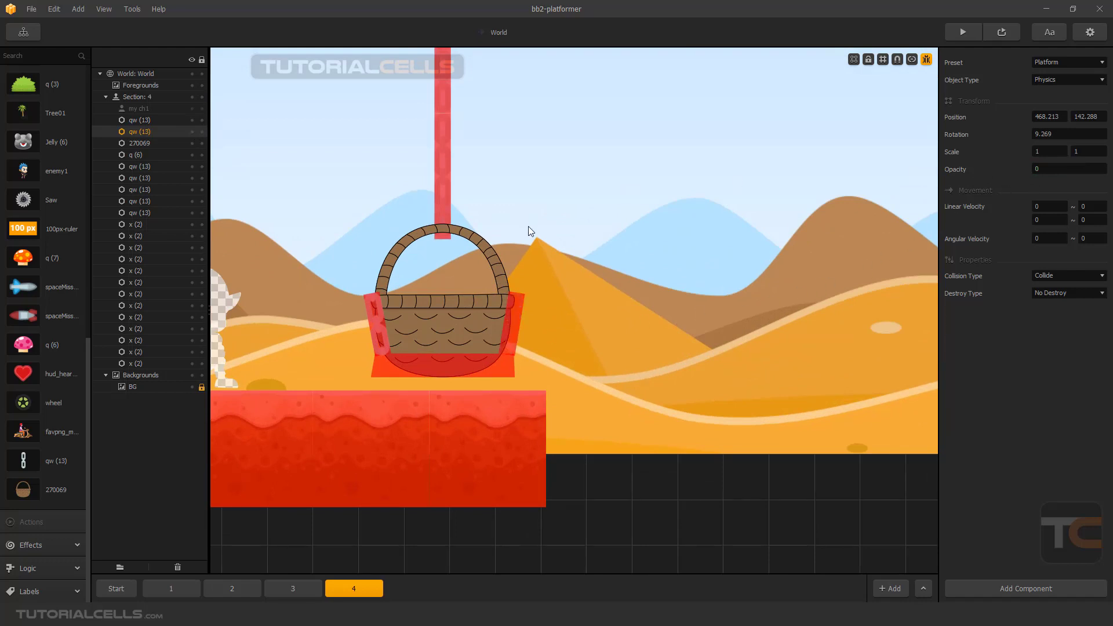
pyautogui.click(370, 300)
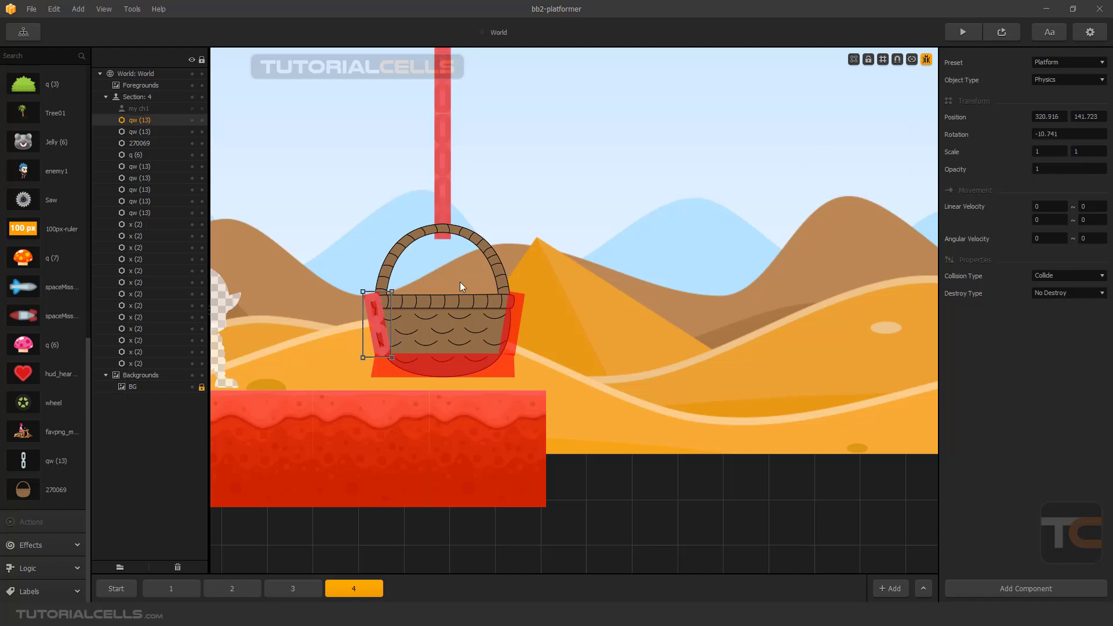
pyautogui.click(1064, 170)
pyautogui.write('0')
pyautogui.press('Return')
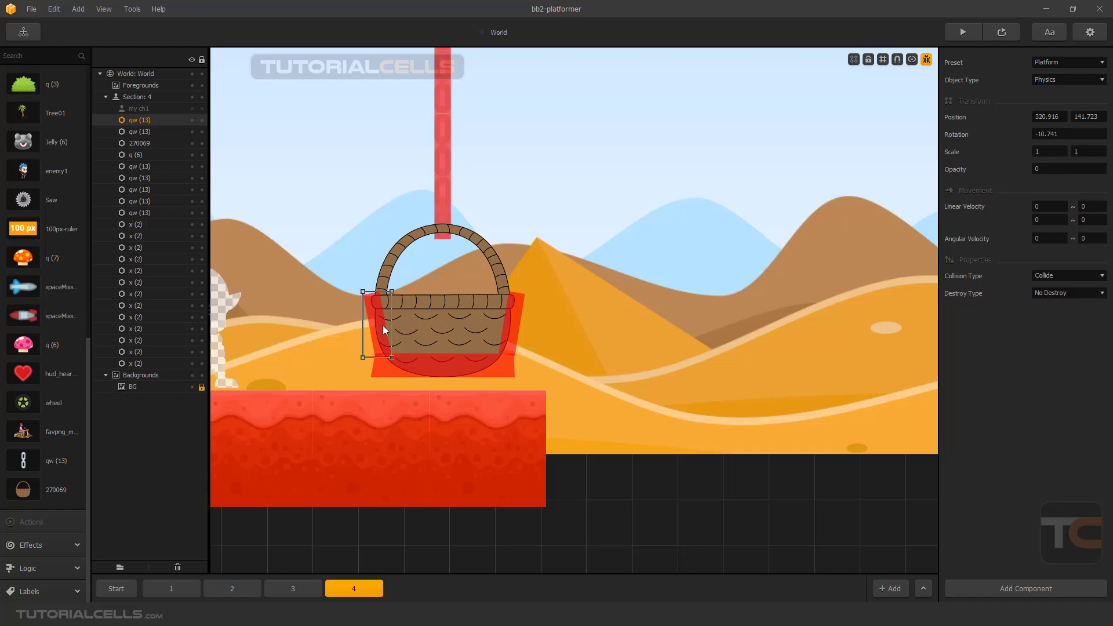
# Move the basket to the top of Section 4's object order, above the character and the side links
pyautogui.scroll(-4, 391, 281)
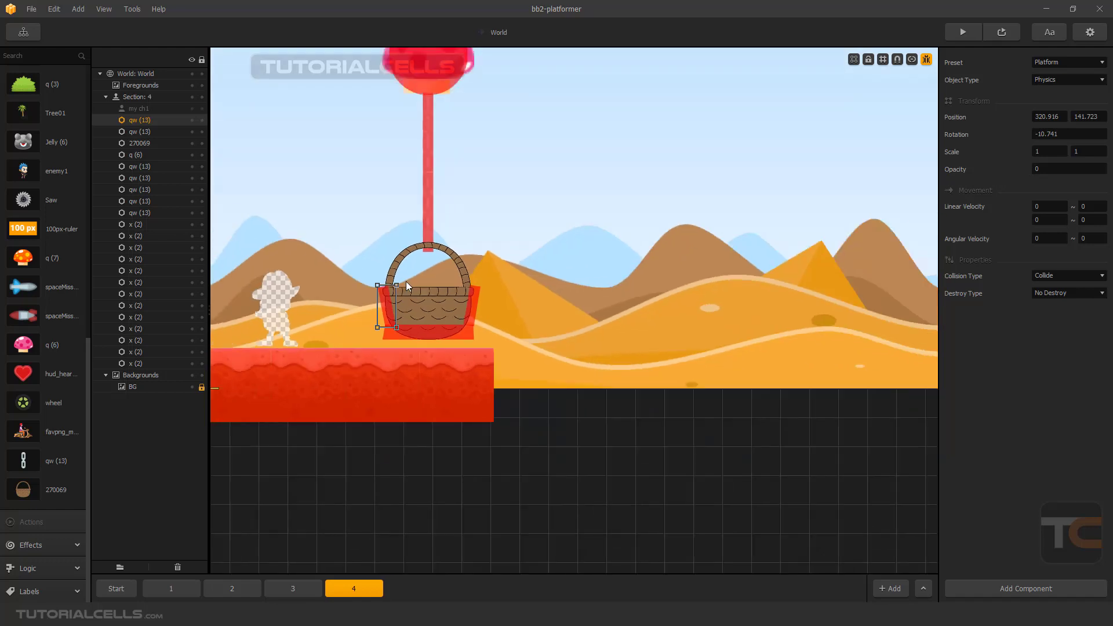
pyautogui.click(502, 307)
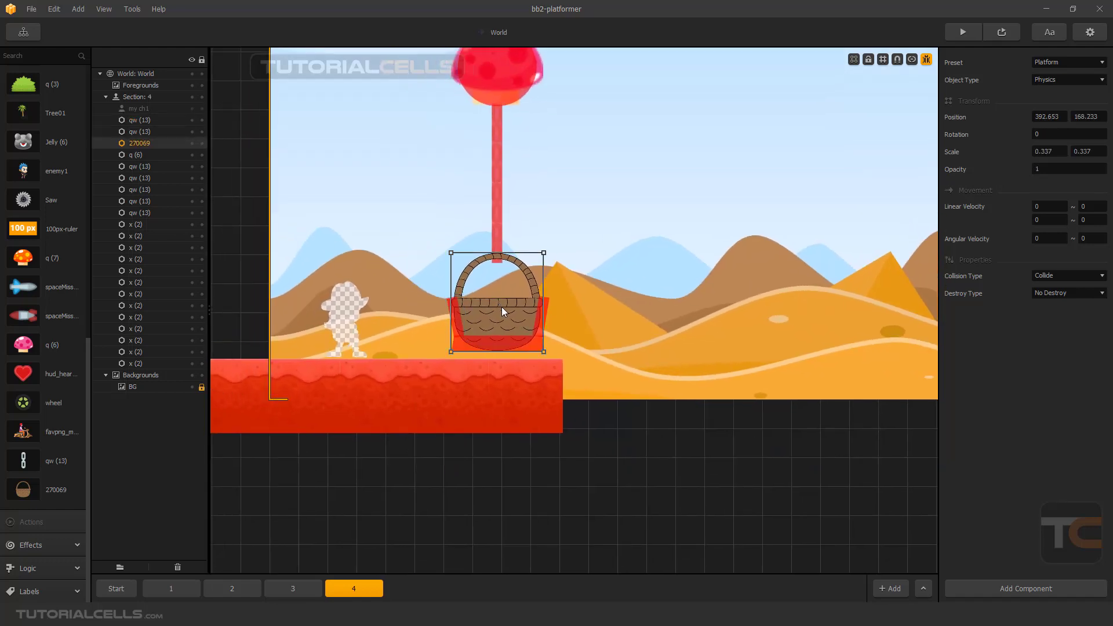
pyautogui.moveTo(132, 146); pyautogui.dragTo(149, 107)
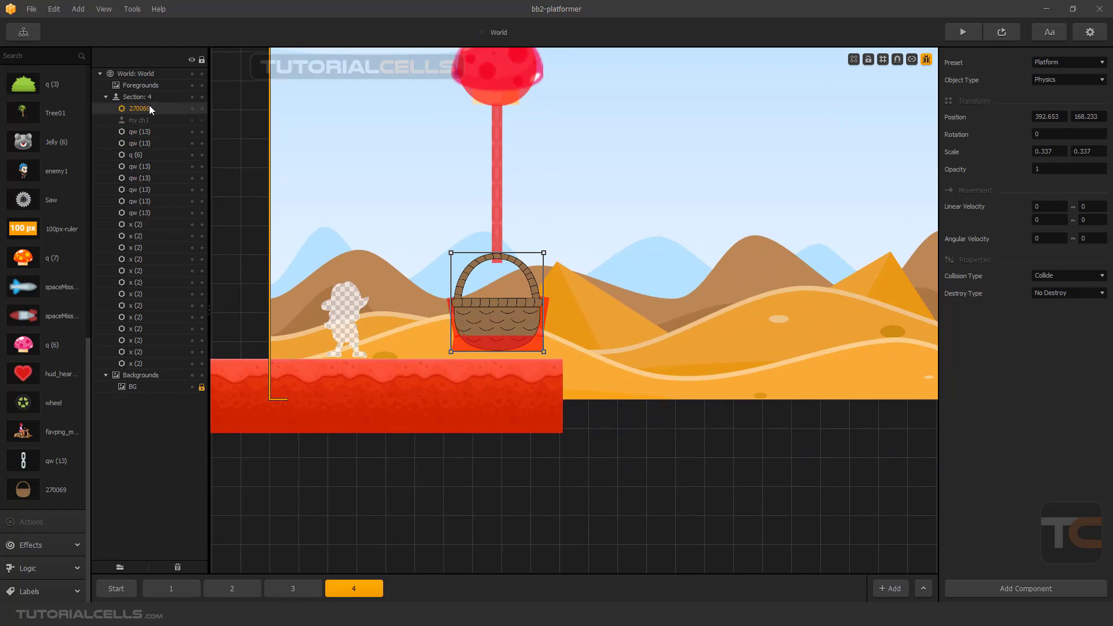
# Preview the level with physics debugging shown, test the character in the basket, and close the preview
pyautogui.click(962, 32)
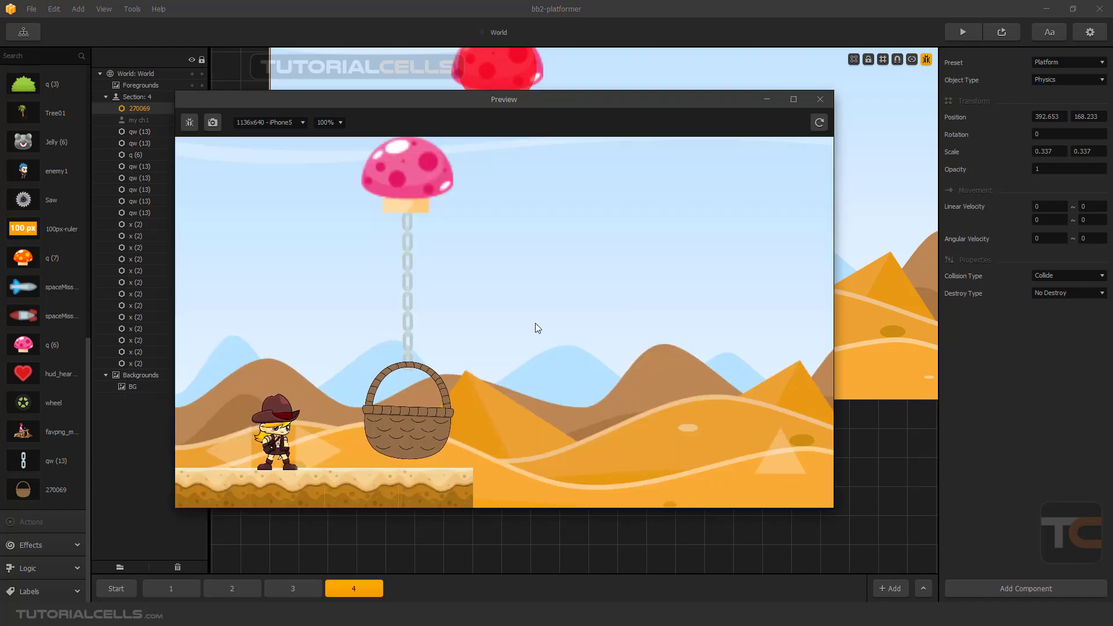
pyautogui.click(194, 120)
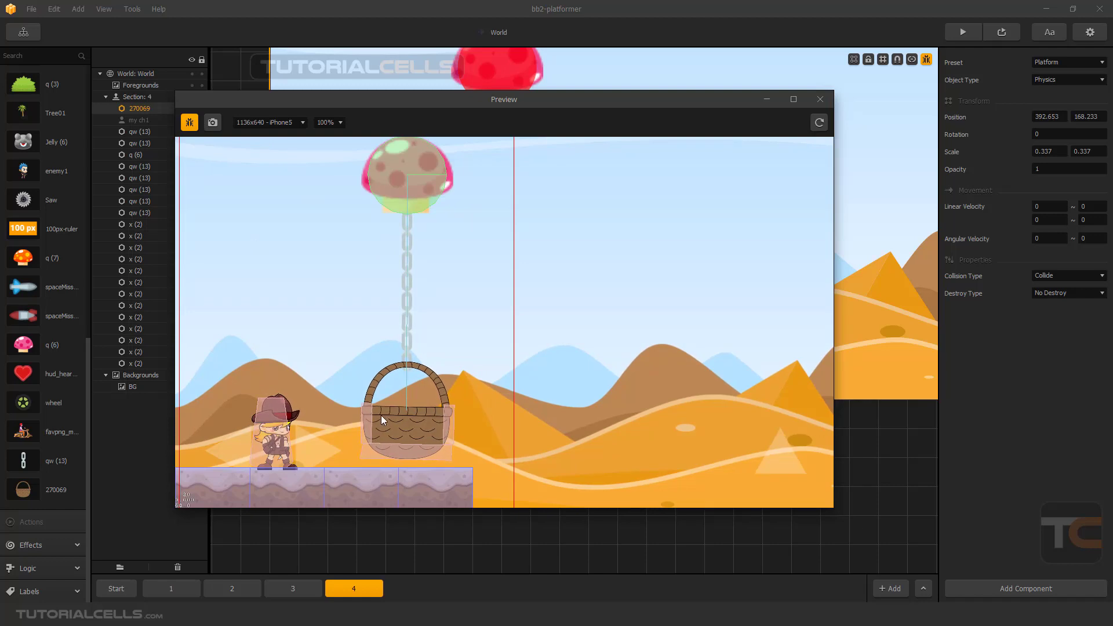
pyautogui.press('Left')
pyautogui.press('Right')
pyautogui.press('Up')
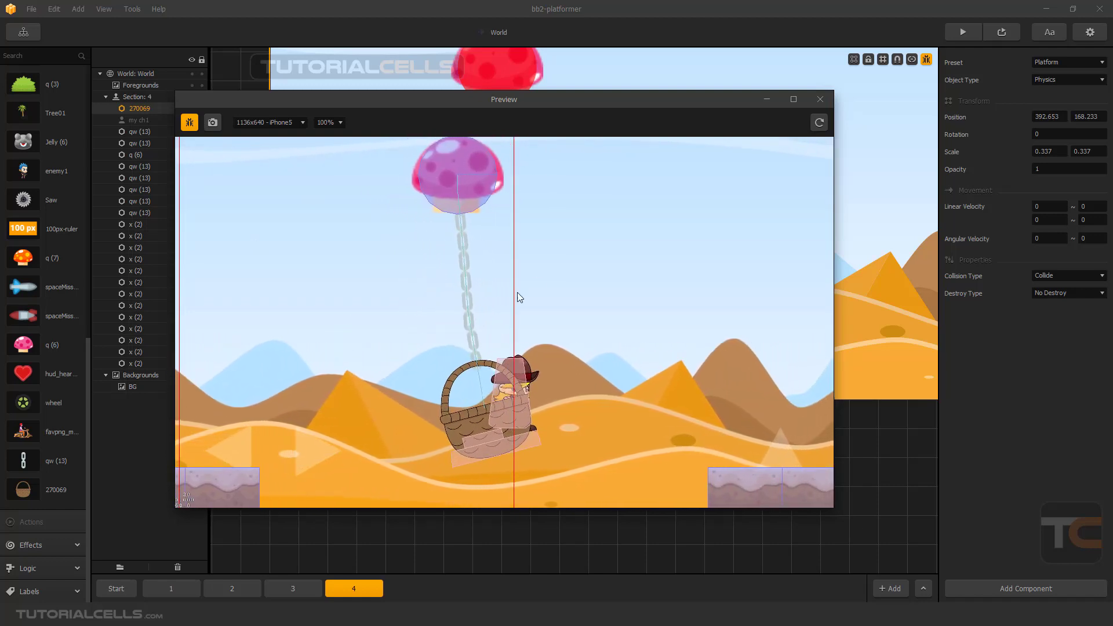
pyautogui.click(819, 100)
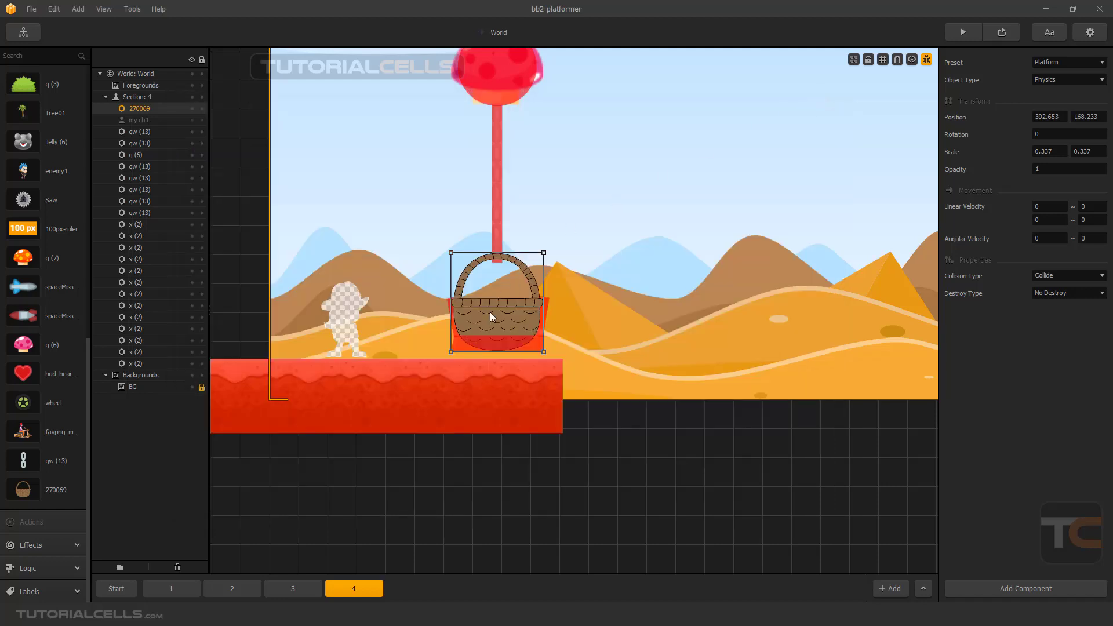
# Connect both invisible side links to the basket's centre in Connection Mode, and hide the connections and collision shapes
pyautogui.scroll(3, 513, 329)
pyautogui.click(580, 290)
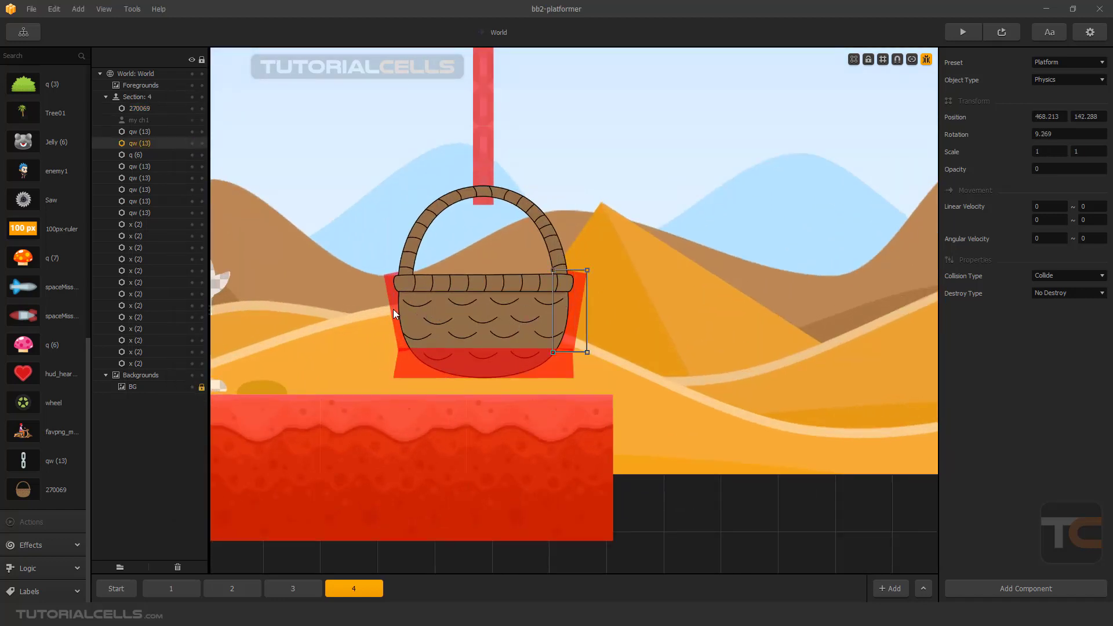
pyautogui.click(911, 59)
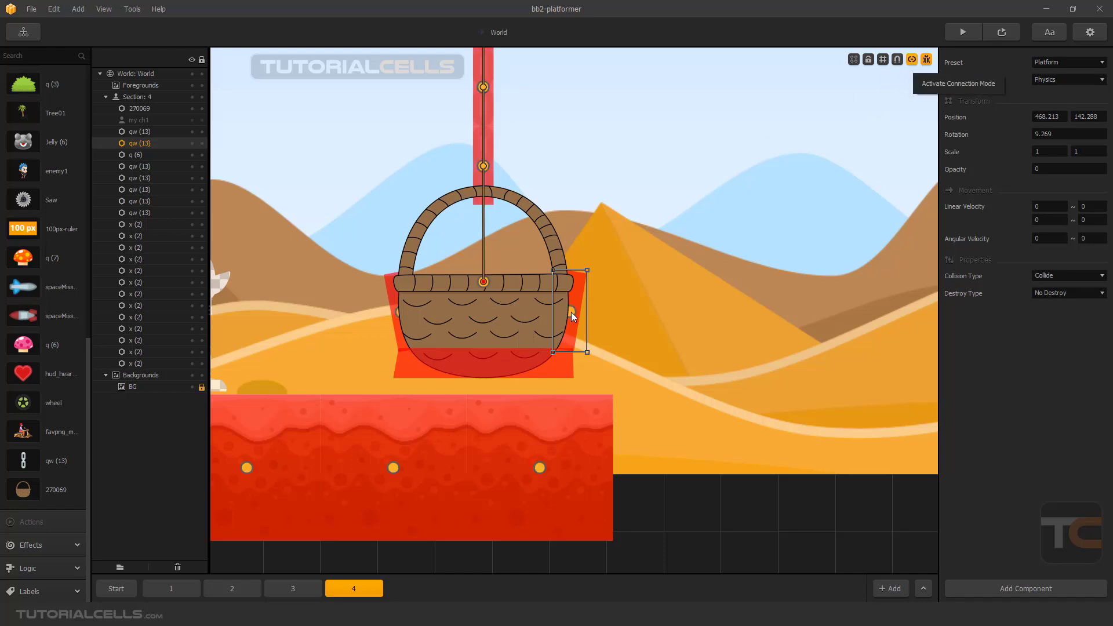
pyautogui.moveTo(571, 317); pyautogui.dragTo(484, 281)
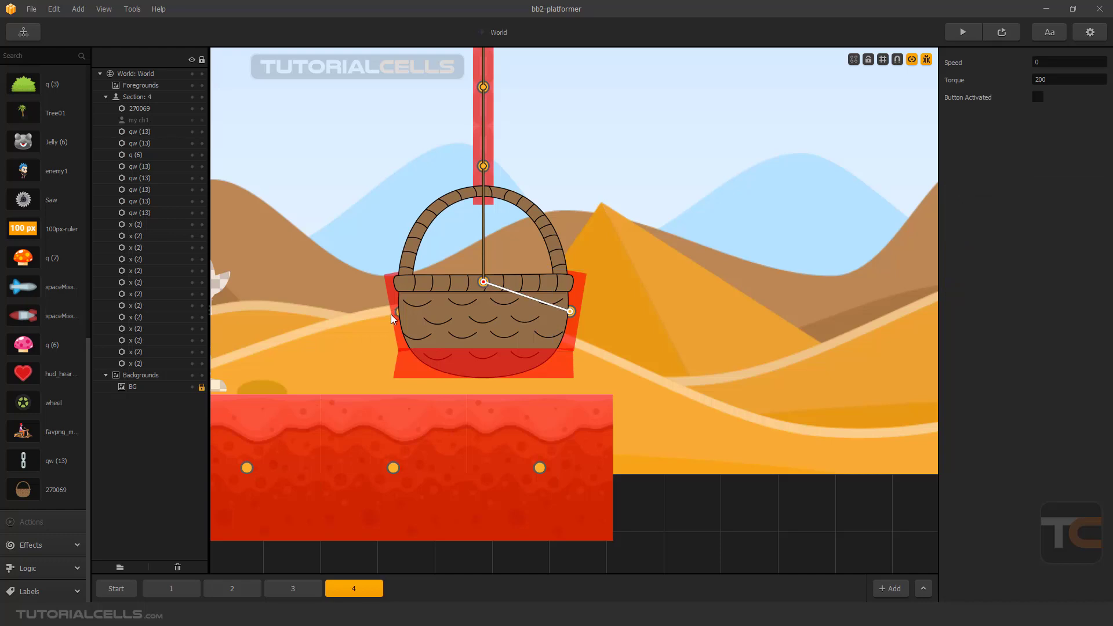
pyautogui.moveTo(400, 312); pyautogui.dragTo(483, 282)
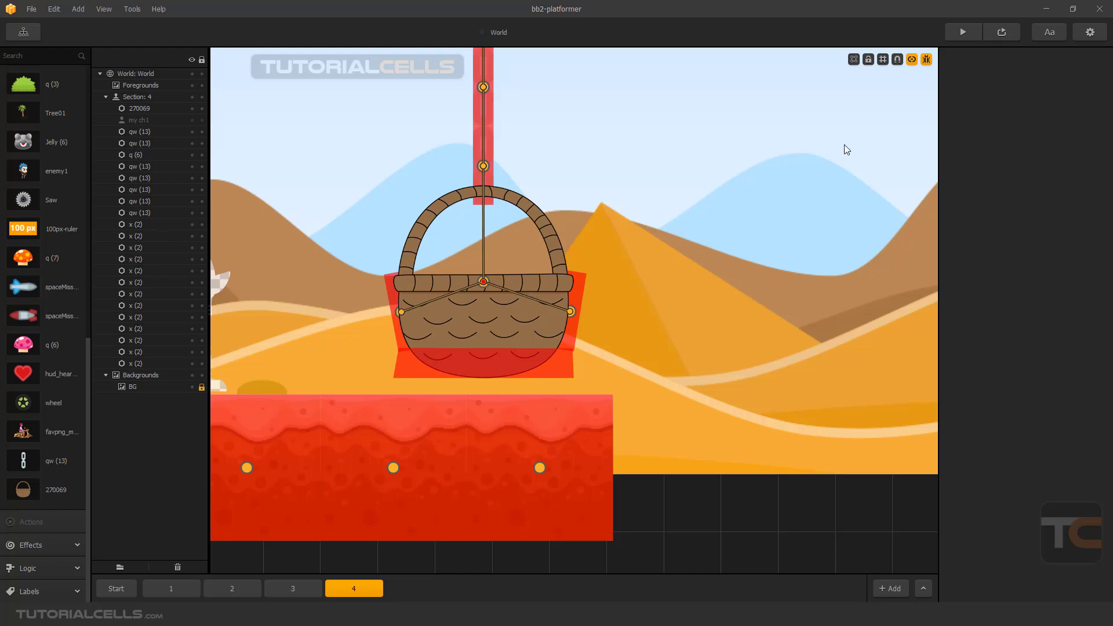
pyautogui.click(911, 59)
pyautogui.click(926, 59)
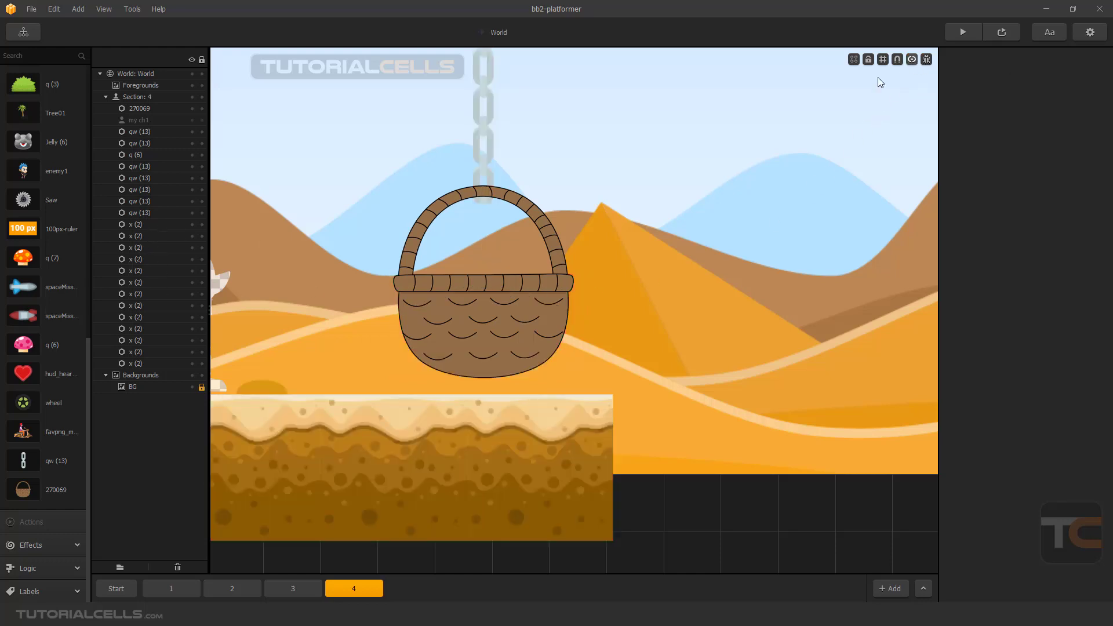
# Select both invisible side links, preview the level to check how they behave with the basket, and close the preview
pyautogui.scroll(-4, 557, 255)
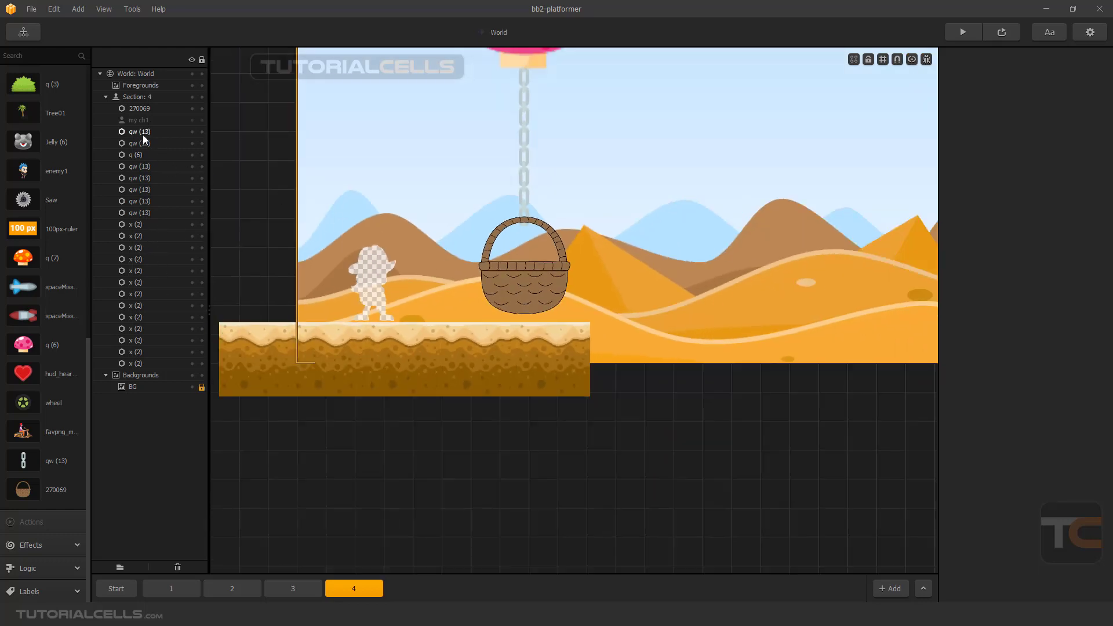
pyautogui.click(142, 134)
pyautogui.keyDown('ctrl'); pyautogui.click(143, 147); pyautogui.keyUp('ctrl')
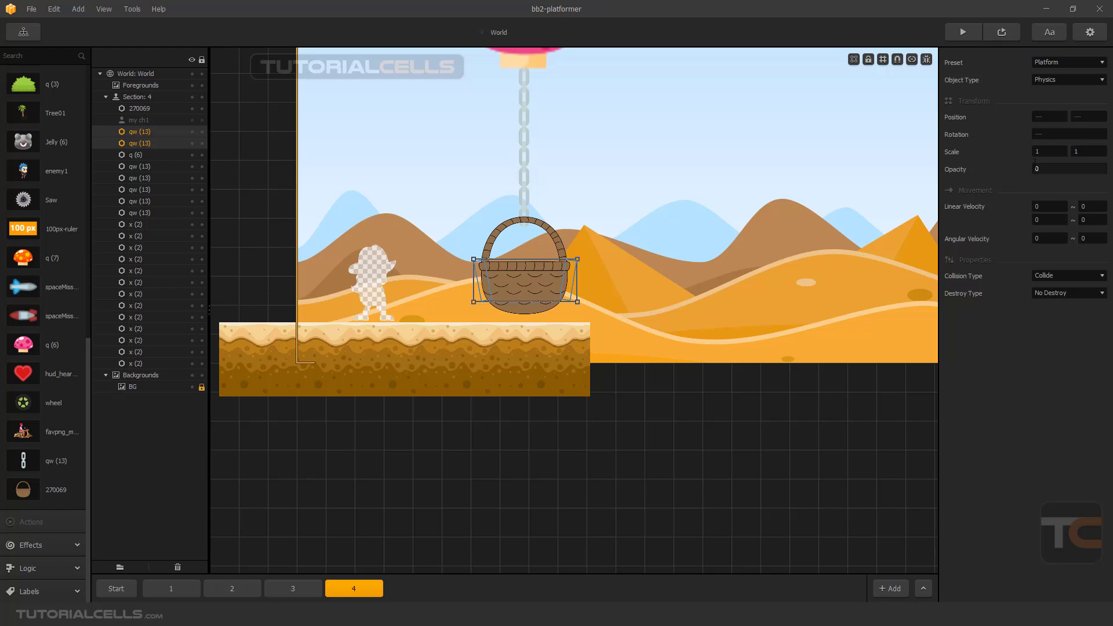
pyautogui.click(1002, 33)
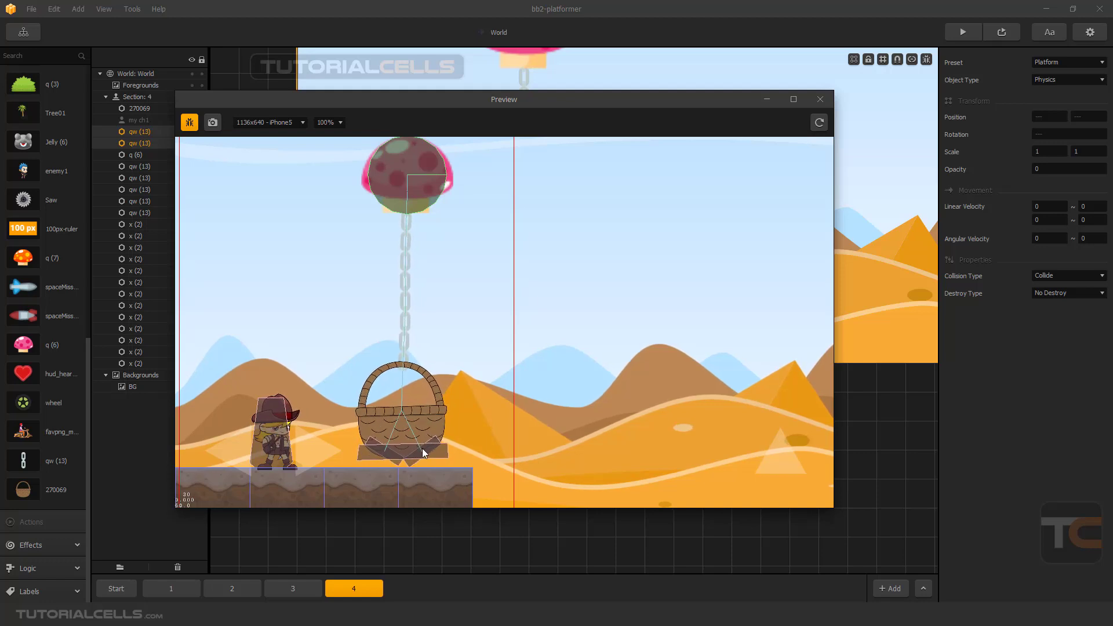
pyautogui.click(820, 99)
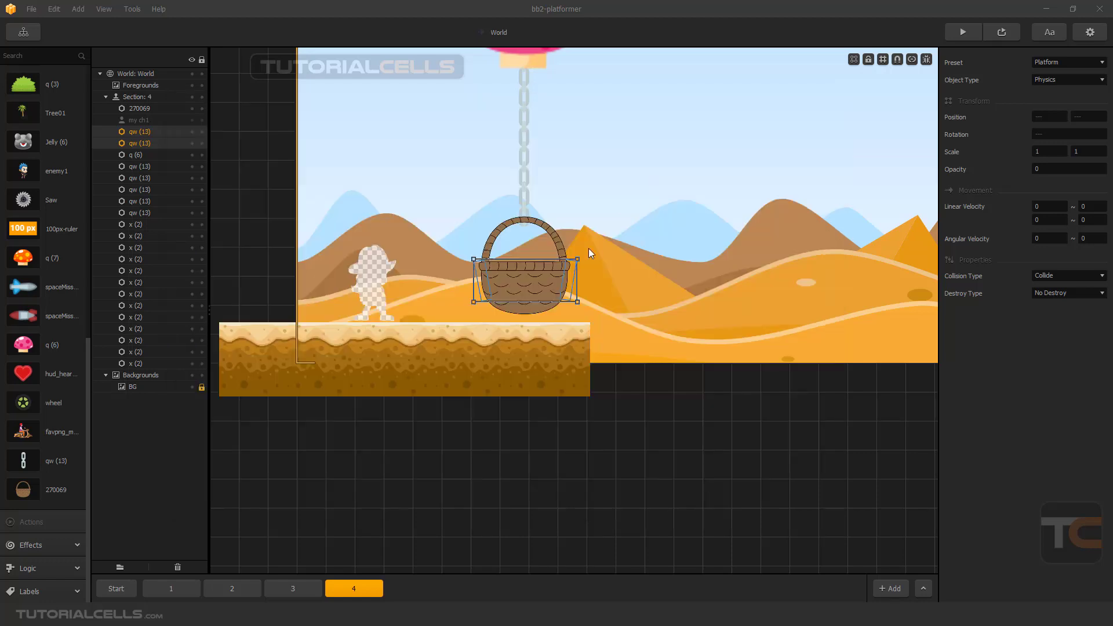
# Show the connections and delete both connections between the side links and the basket's centre
pyautogui.scroll(2, 559, 307)
pyautogui.click(912, 59)
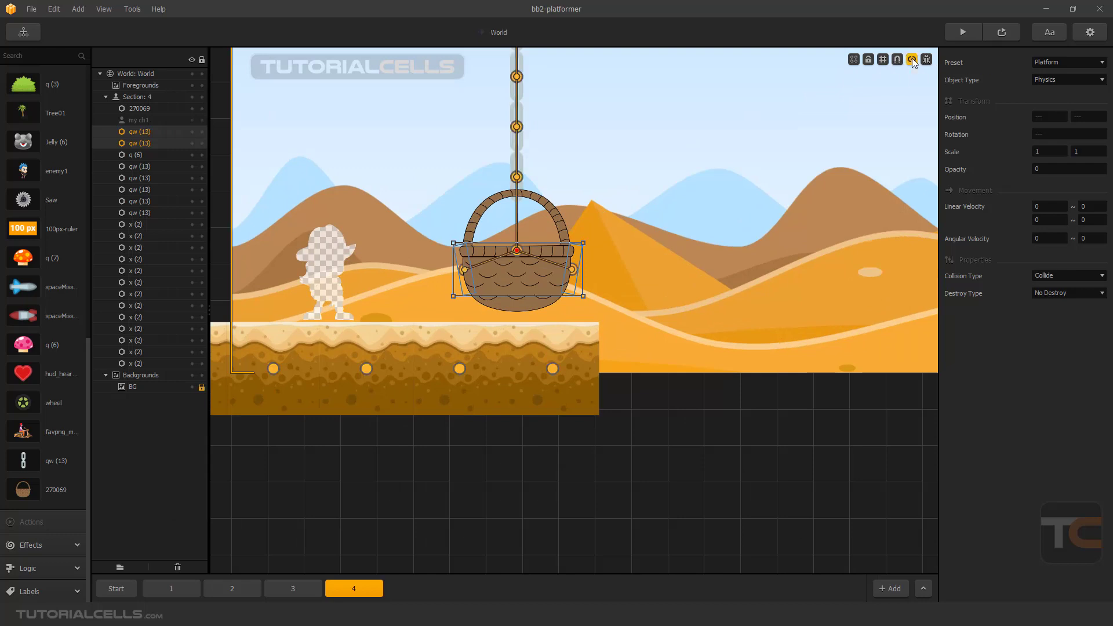
pyautogui.scroll(2, 531, 218)
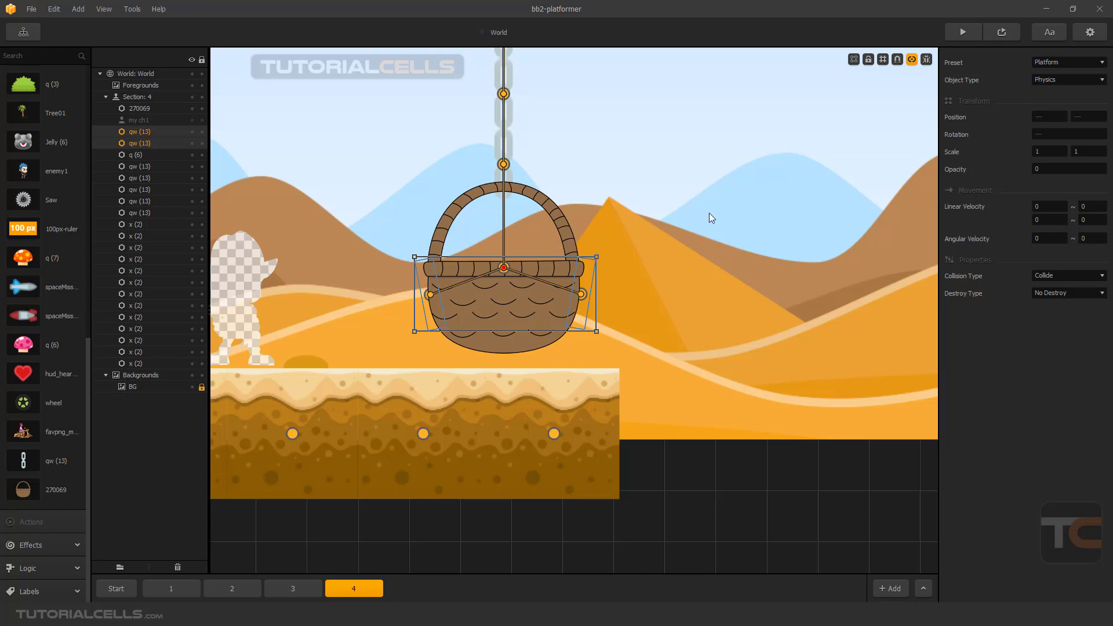
pyautogui.scroll(2, 456, 312)
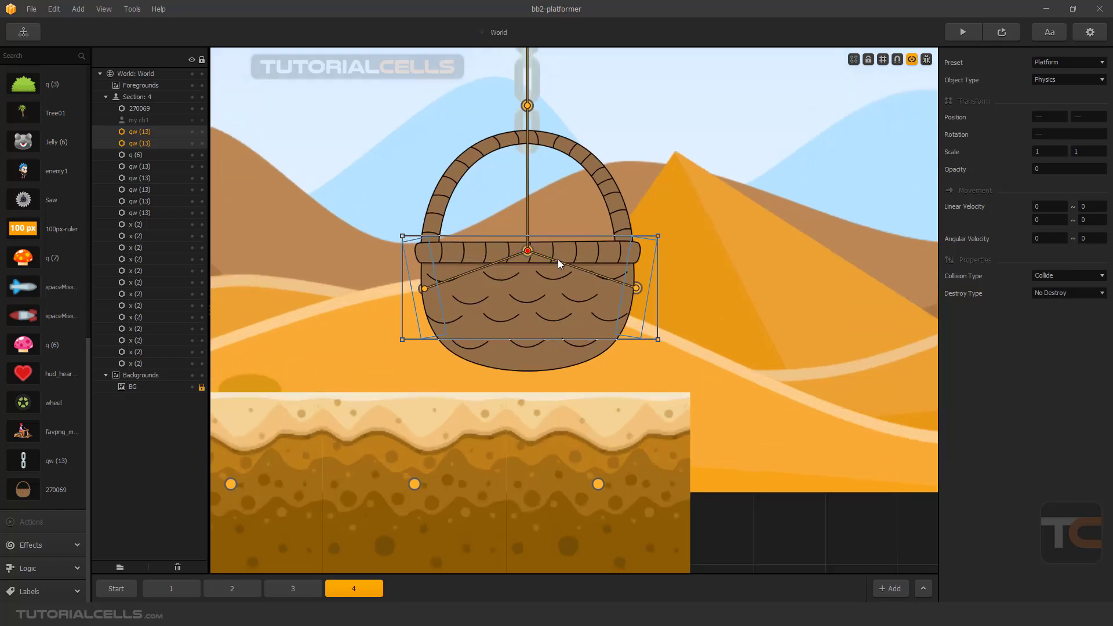
pyautogui.click(687, 287)
pyautogui.click(616, 281)
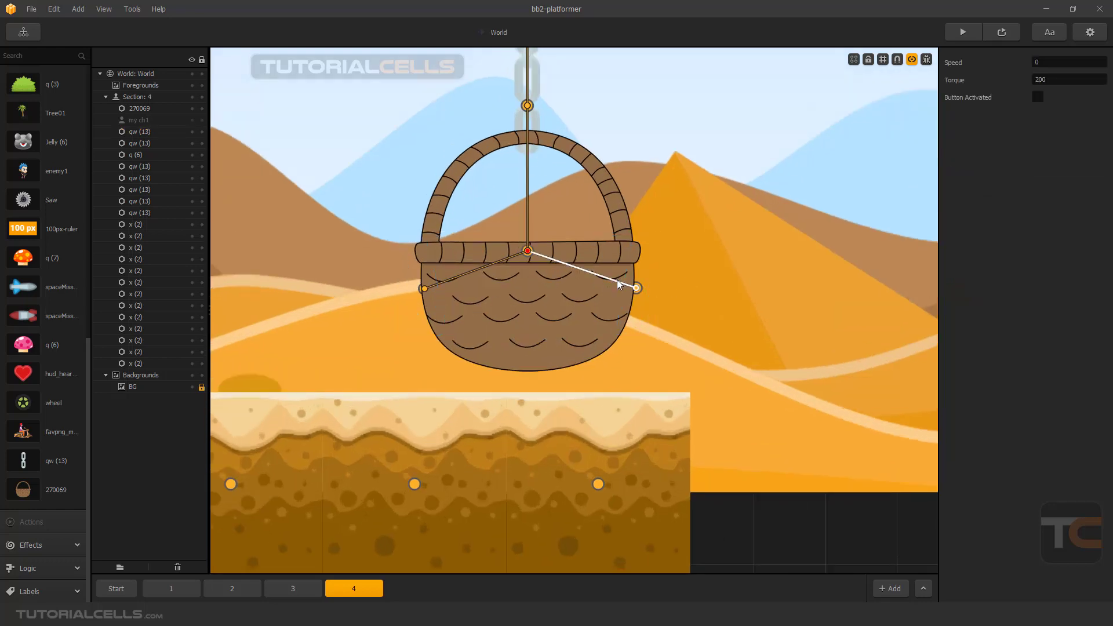
pyautogui.click(592, 284)
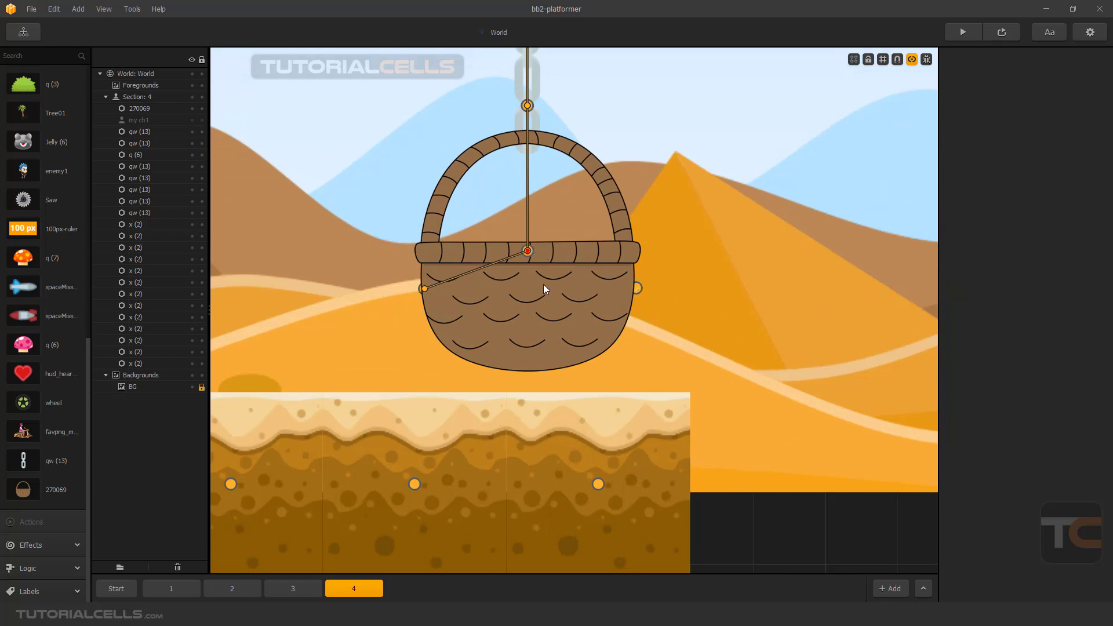
pyautogui.click(484, 269)
pyautogui.click(531, 311)
pyautogui.scroll(-2, 624, 302)
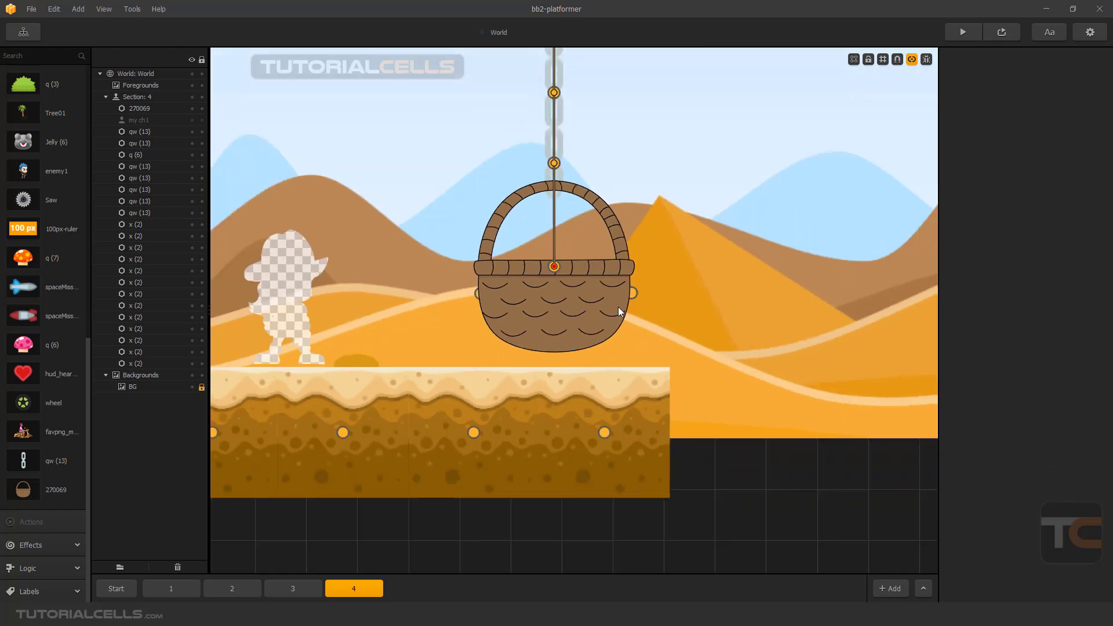
# Set the object type of both invisible side links to Fixed
pyautogui.click(648, 327)
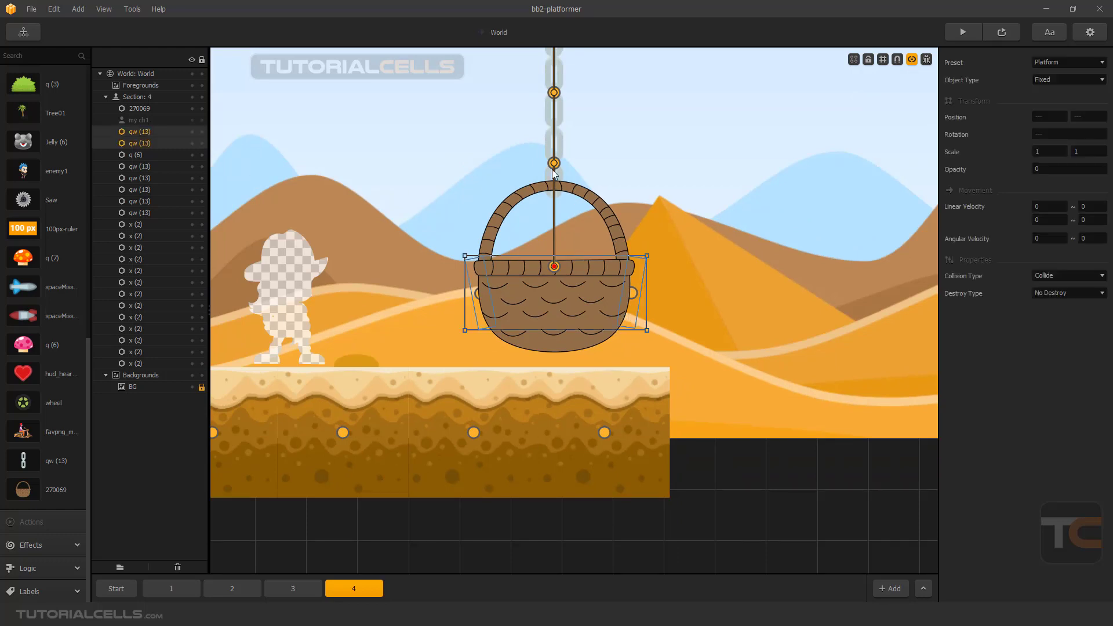
# Try connecting the lowest chain link above the basket to both side links, and preview the level
pyautogui.moveTo(555, 164); pyautogui.dragTo(631, 292)
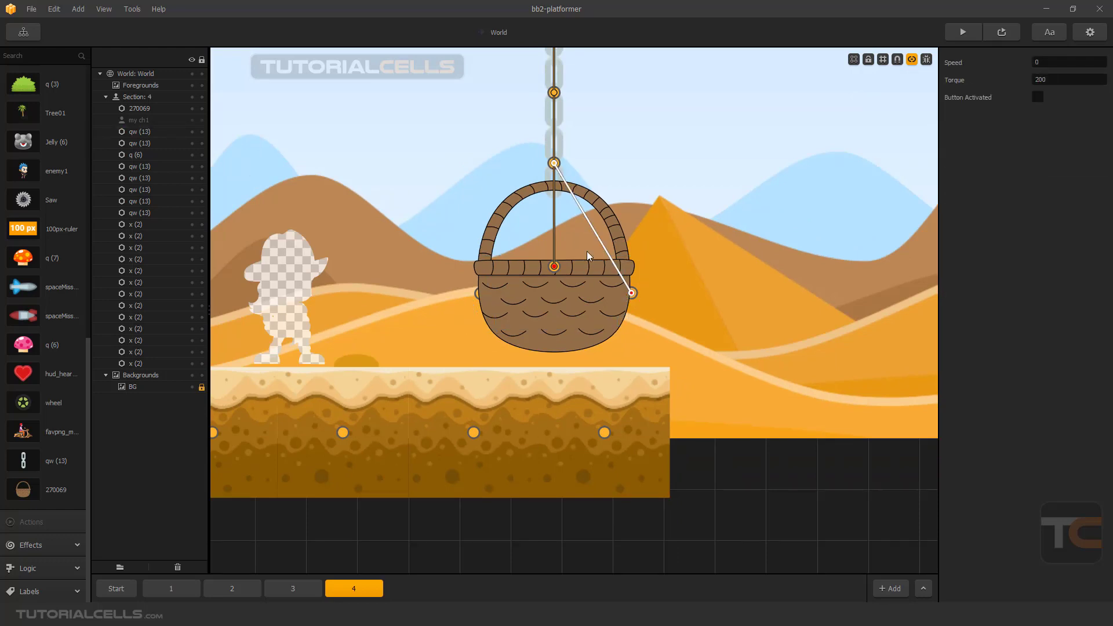
pyautogui.moveTo(556, 164); pyautogui.dragTo(479, 298)
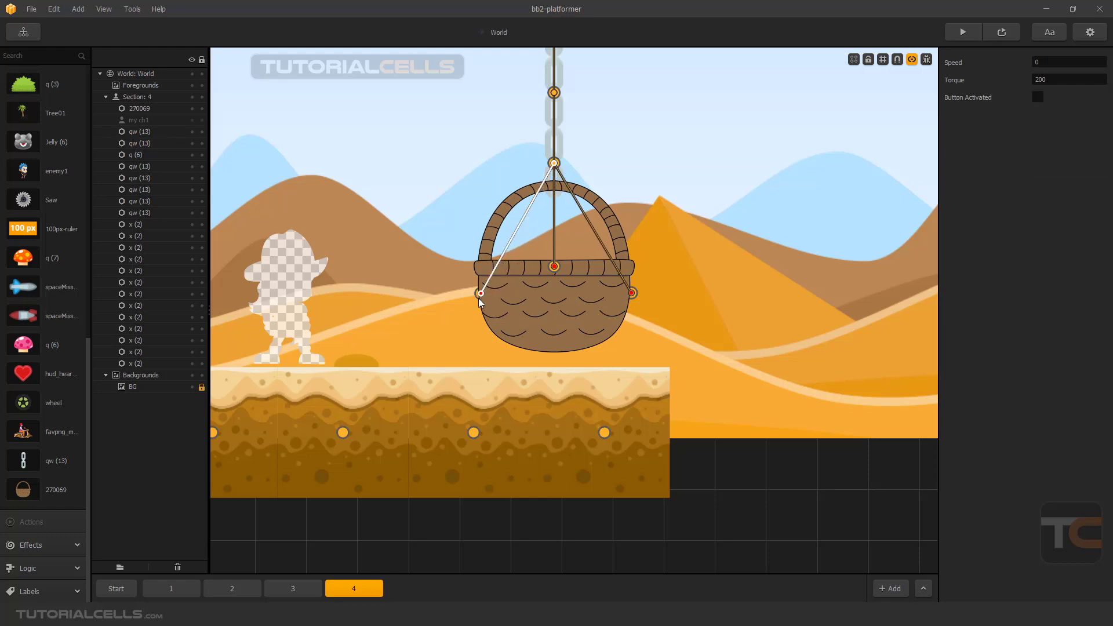
pyautogui.click(1002, 32)
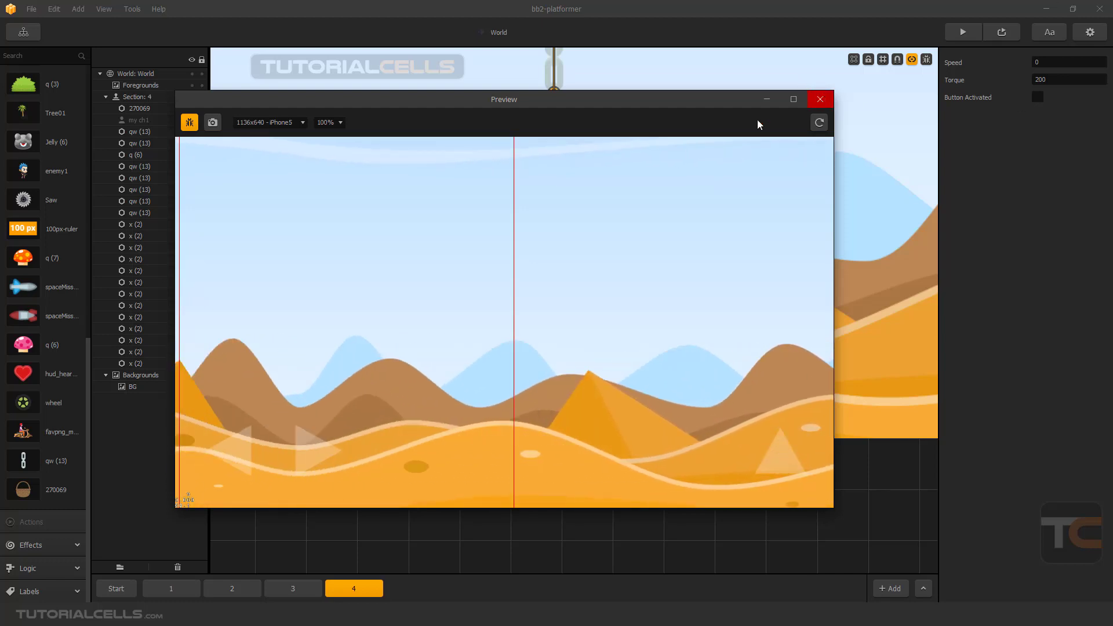
pyautogui.click(819, 99)
# Replace the lowest chain link's connections to the side links with connections drawn from the basket's centre to each side link
pyautogui.scroll(-3, 505, 278)
pyautogui.scroll(4, 556, 278)
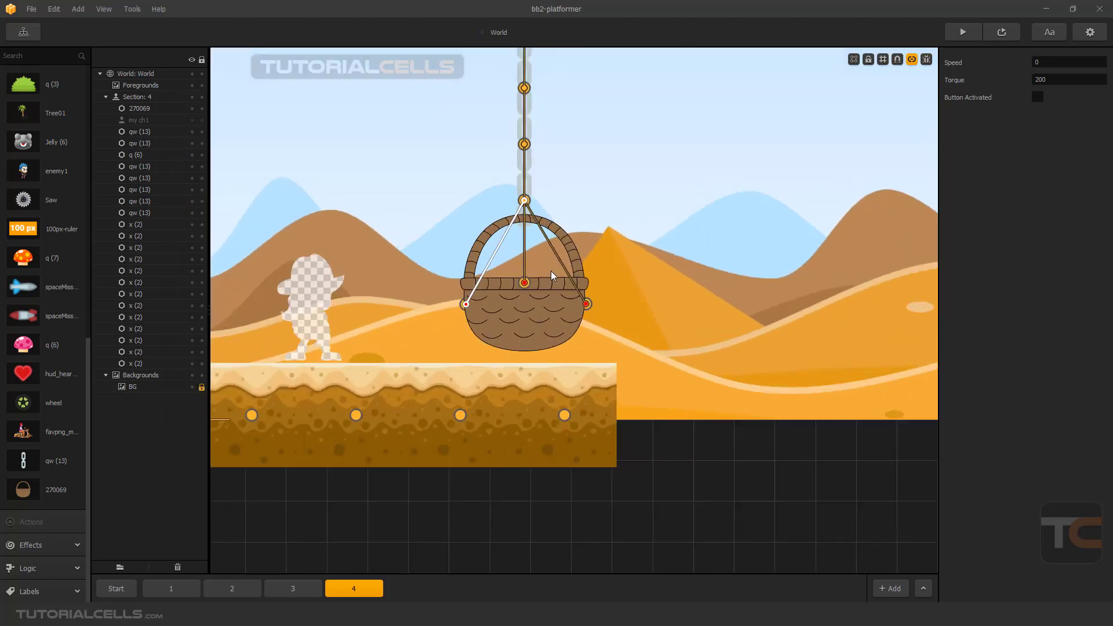
pyautogui.click(492, 252)
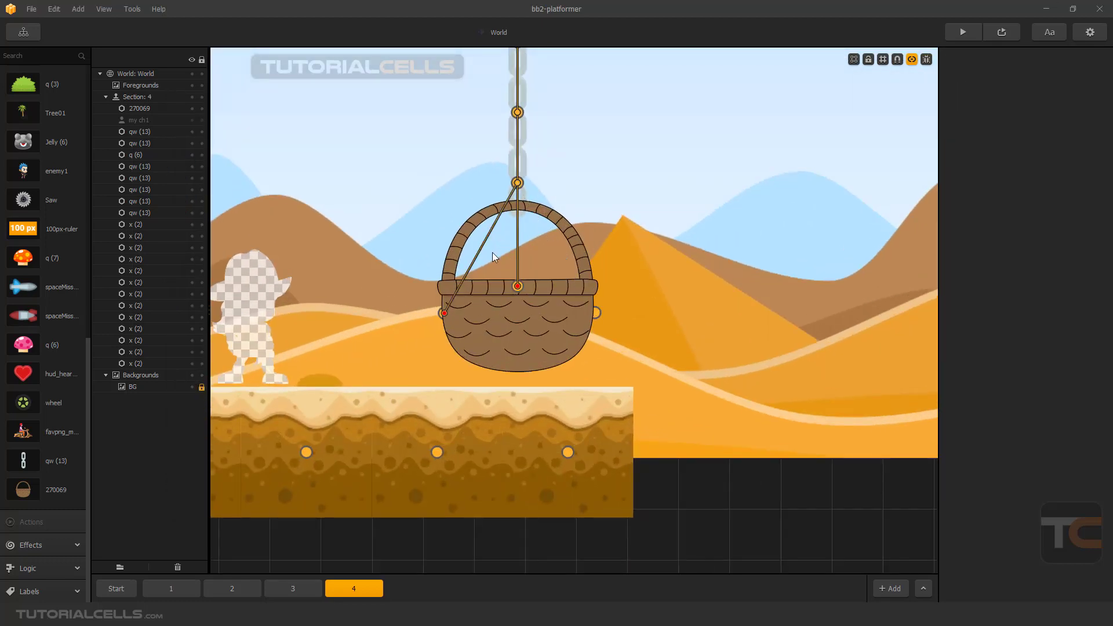
pyautogui.click(488, 252)
pyautogui.click(484, 251)
pyautogui.moveTo(582, 305); pyautogui.dragTo(596, 312)
pyautogui.moveTo(518, 287); pyautogui.dragTo(444, 314)
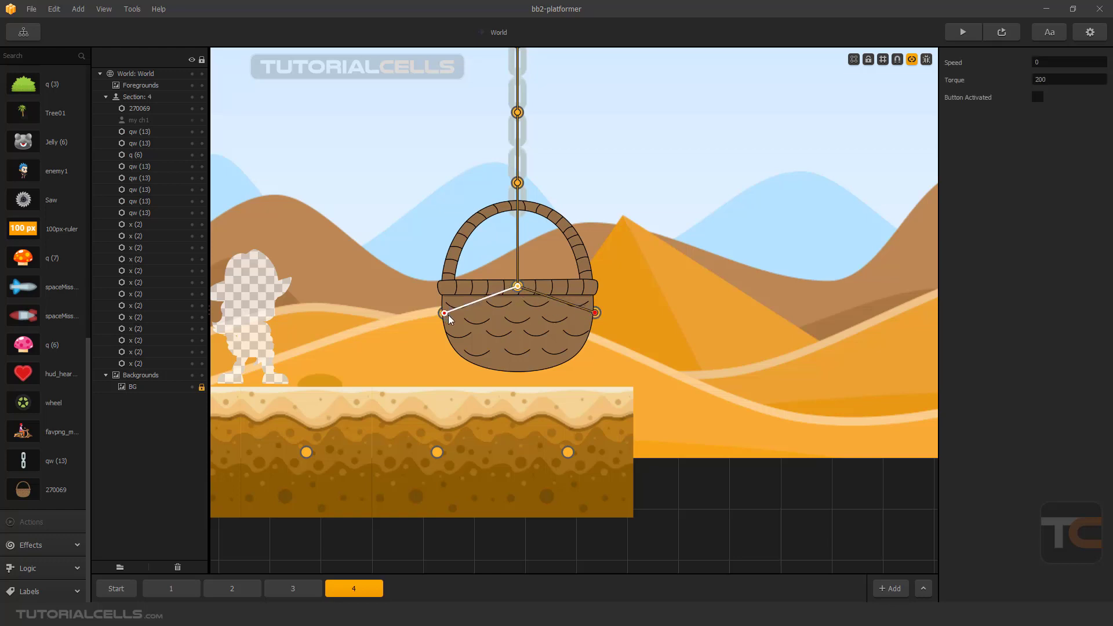
# Preview the level without physics debugging, ride the character in the basket across to the far platform, and close the preview
pyautogui.click(1003, 34)
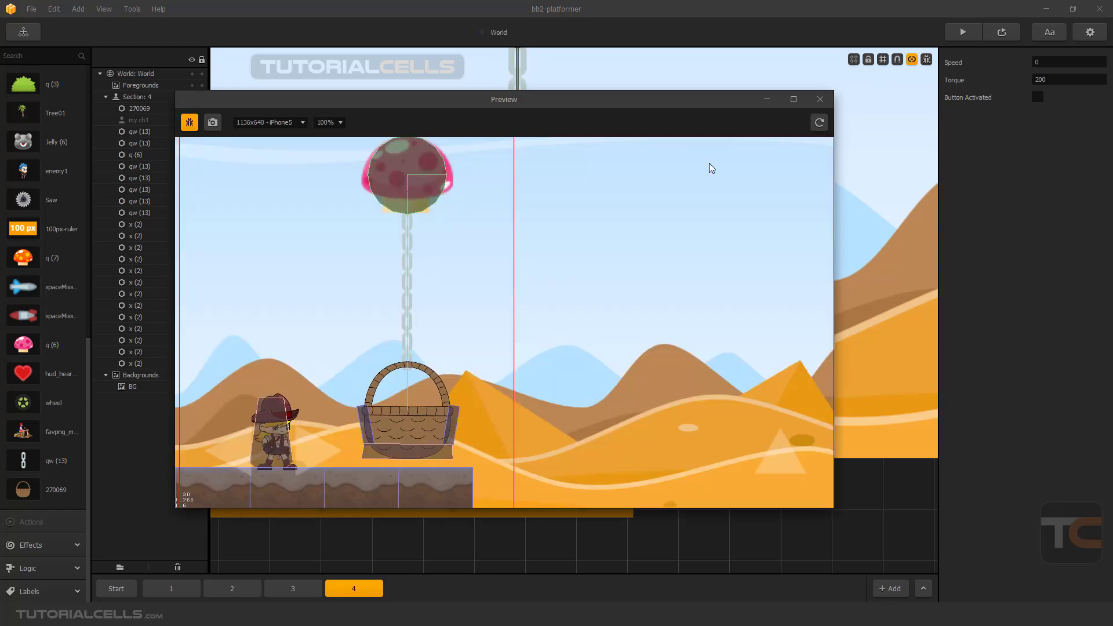
pyautogui.click(189, 122)
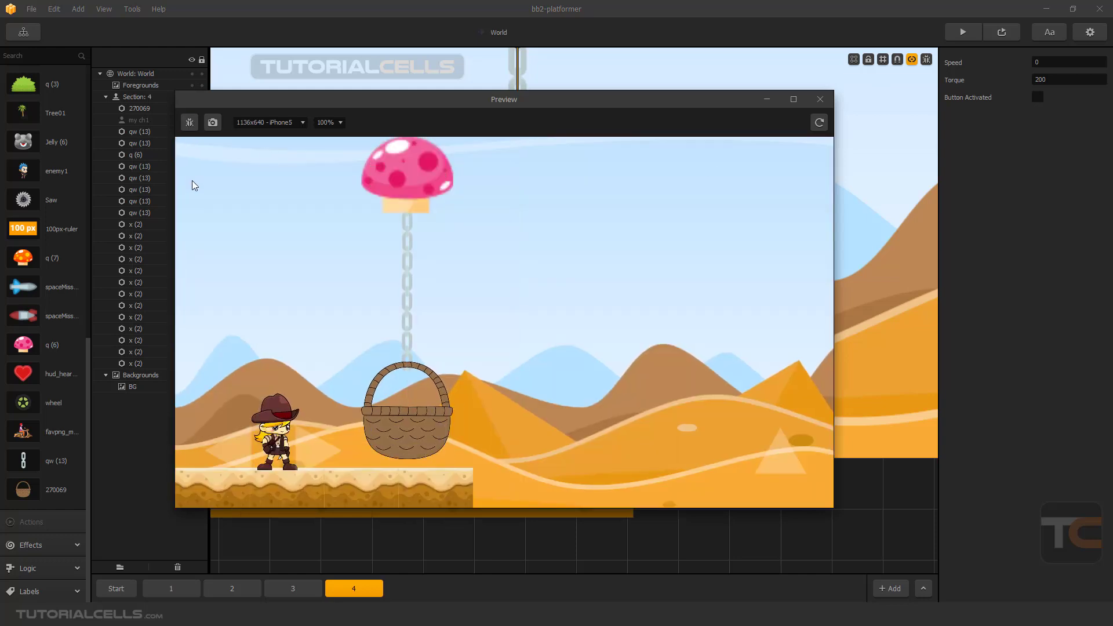
pyautogui.press('Right')
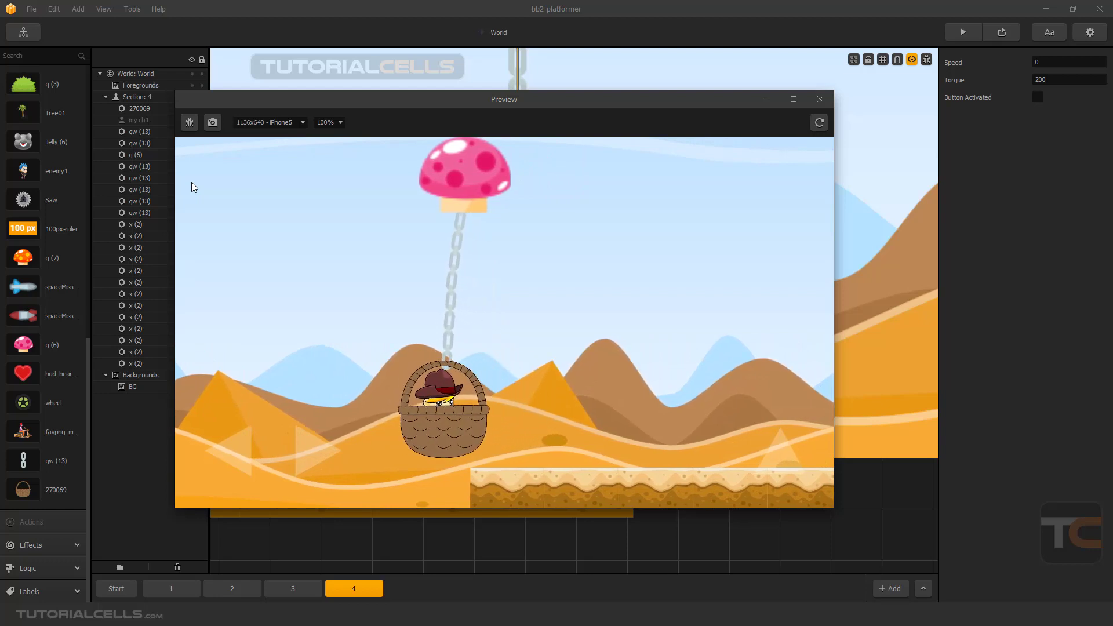
pyautogui.press('Up')
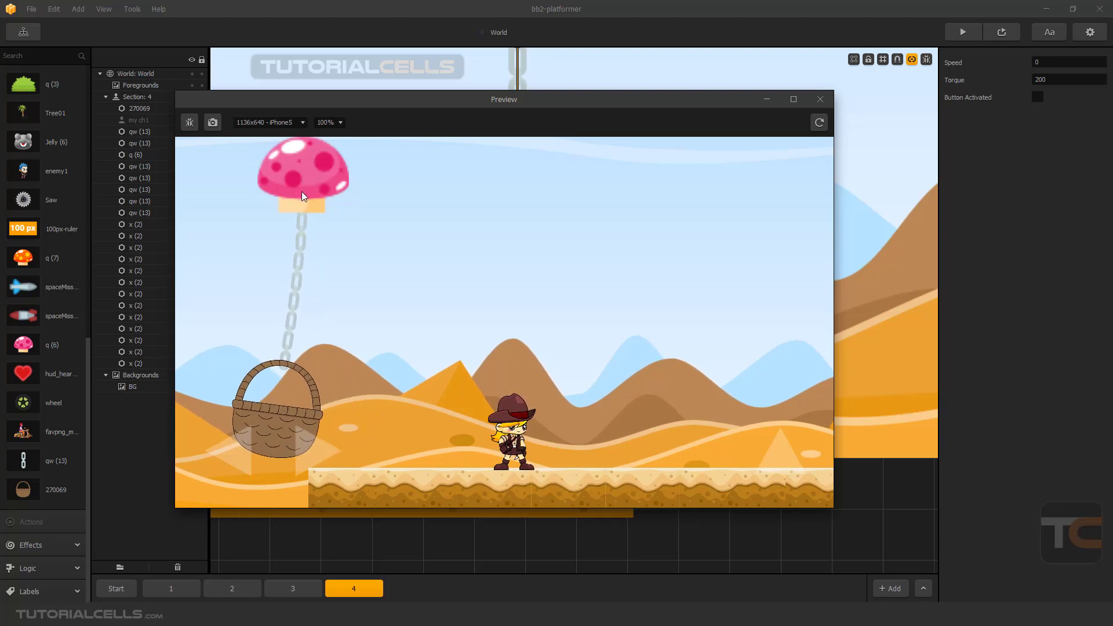
pyautogui.click(820, 100)
# Bring Section 4's whole basket setup into view and hide the object connections
pyautogui.scroll(-5, 643, 174)
pyautogui.moveTo(653, 170); pyautogui.dragTo(487, 275, button='middle')
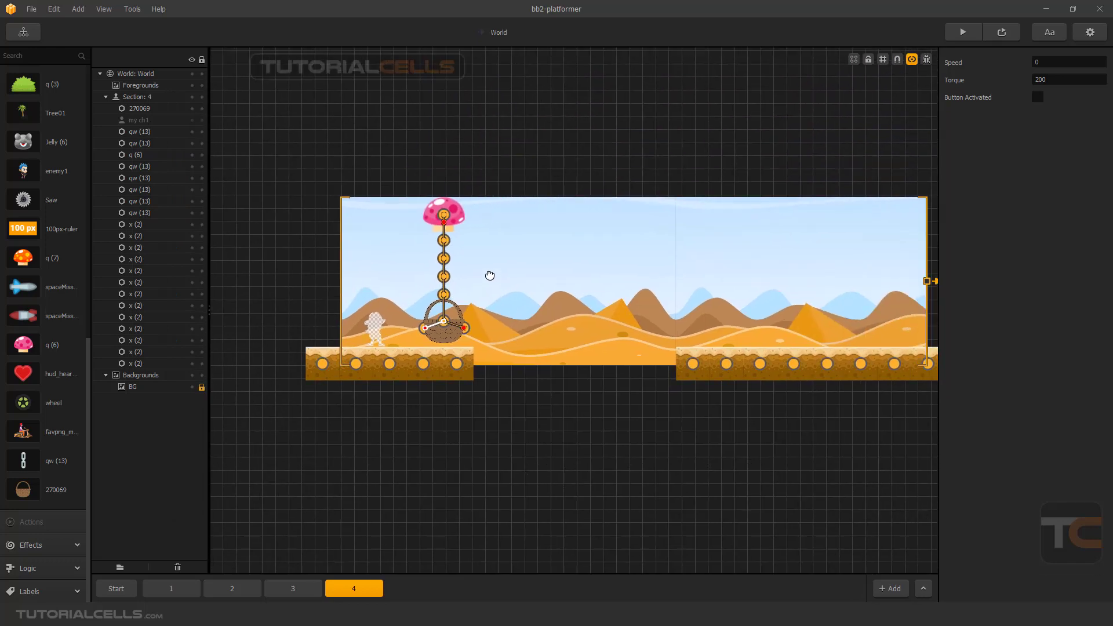
pyautogui.scroll(-2, 510, 278)
pyautogui.scroll(3, 512, 273)
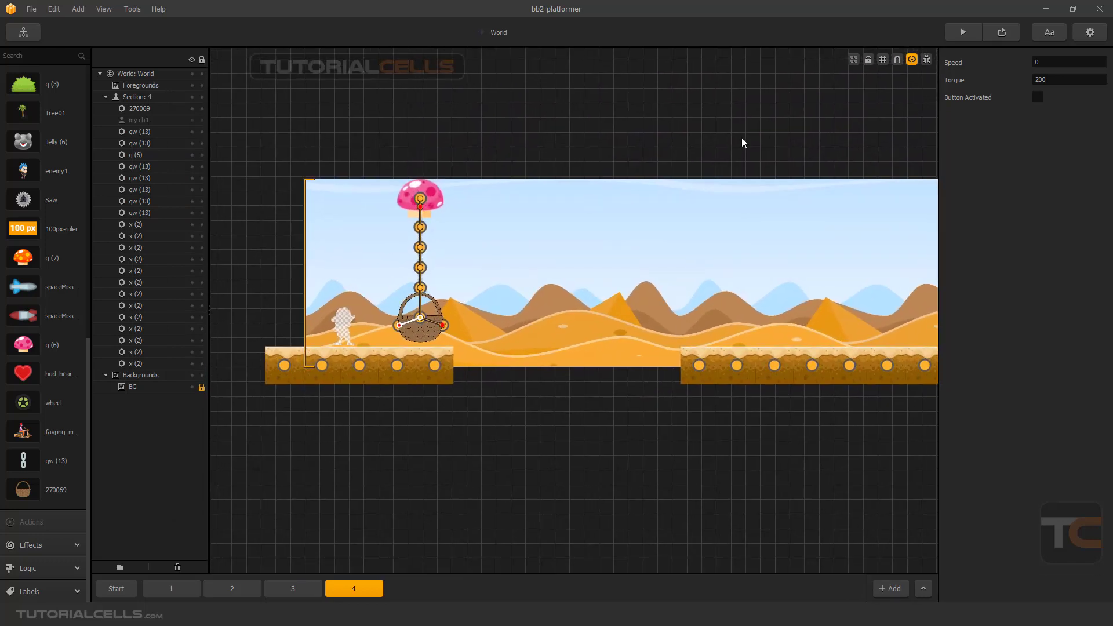
pyautogui.click(911, 59)
pyautogui.scroll(1, 466, 284)
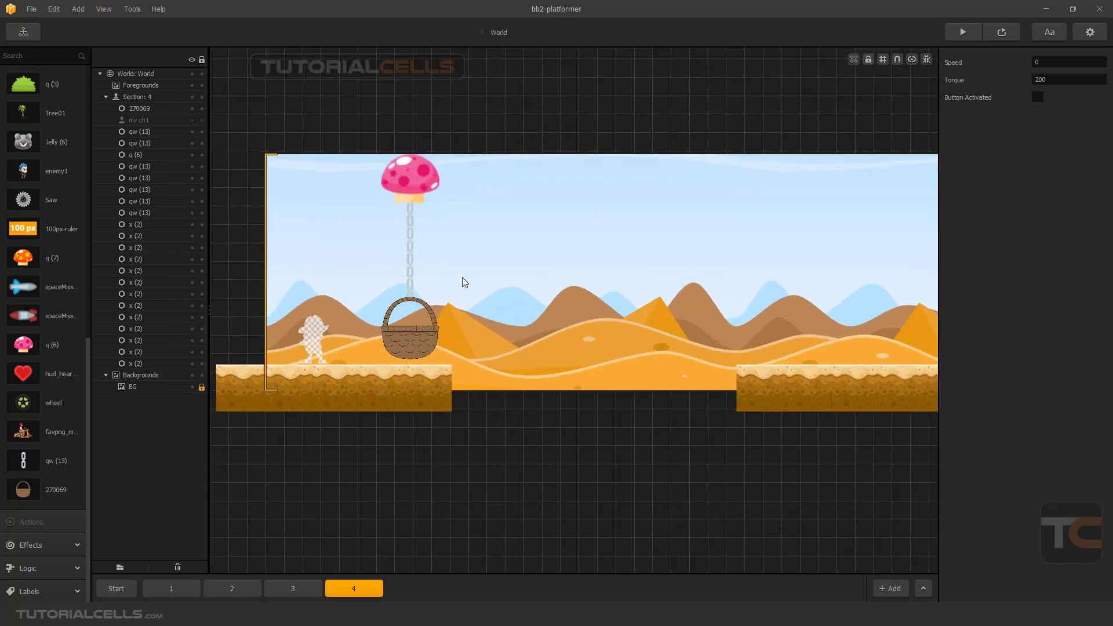
pyautogui.scroll(-1, 501, 305)
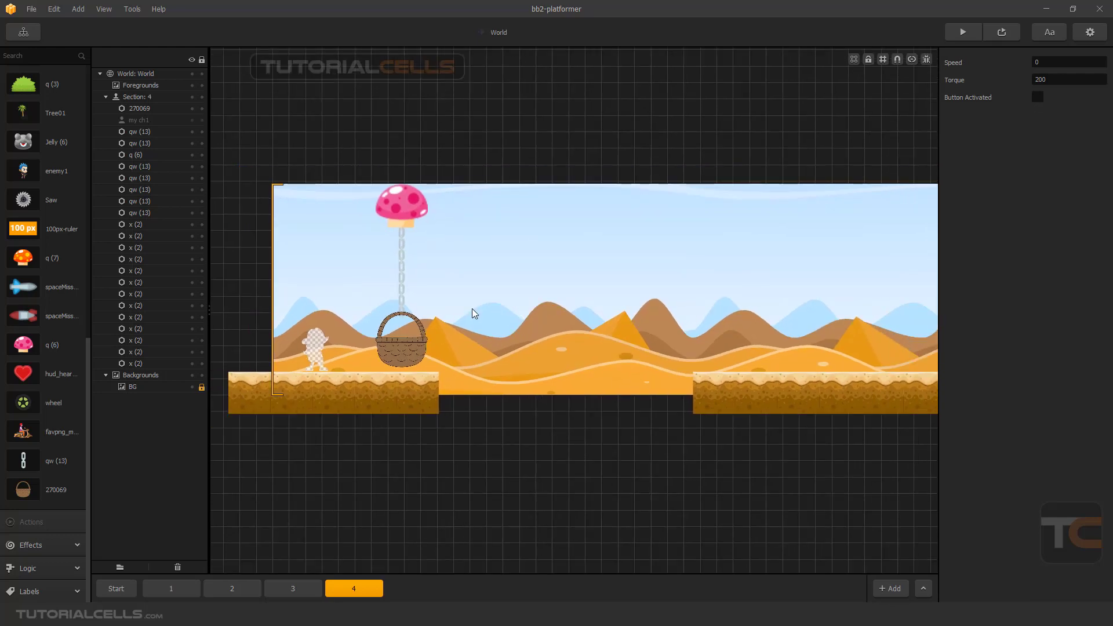
pyautogui.scroll(-1, 476, 312)
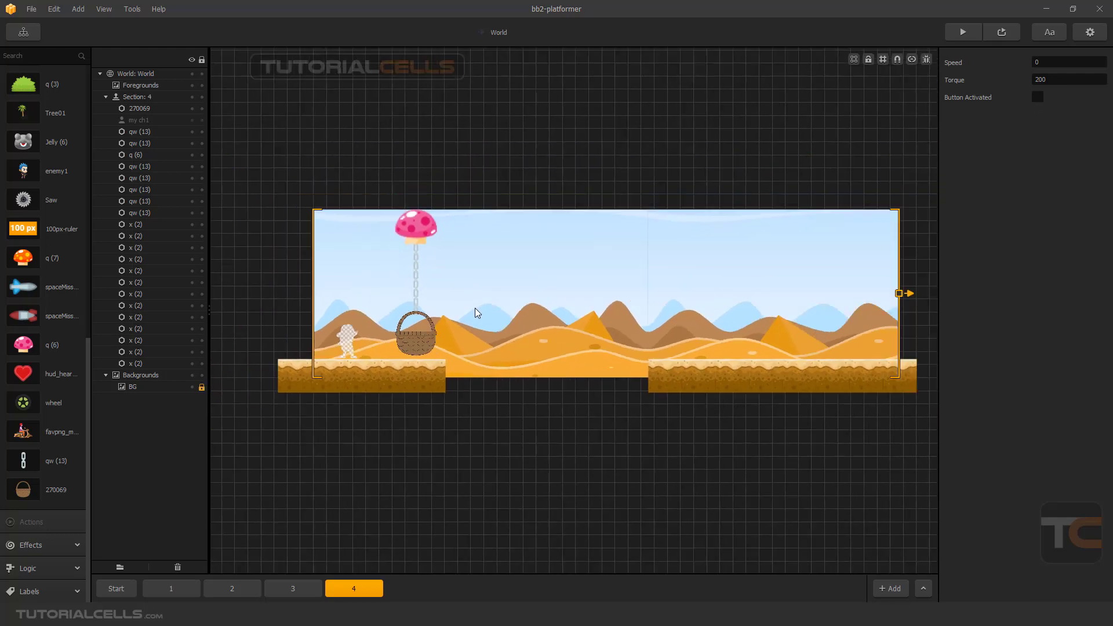
pyautogui.scroll(2, 463, 299)
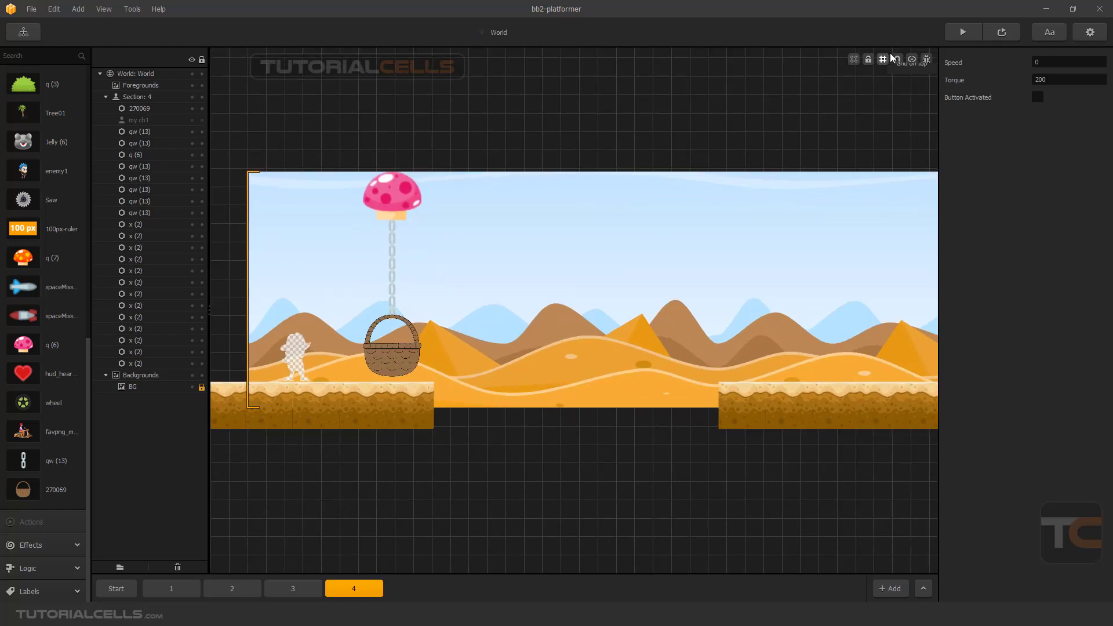